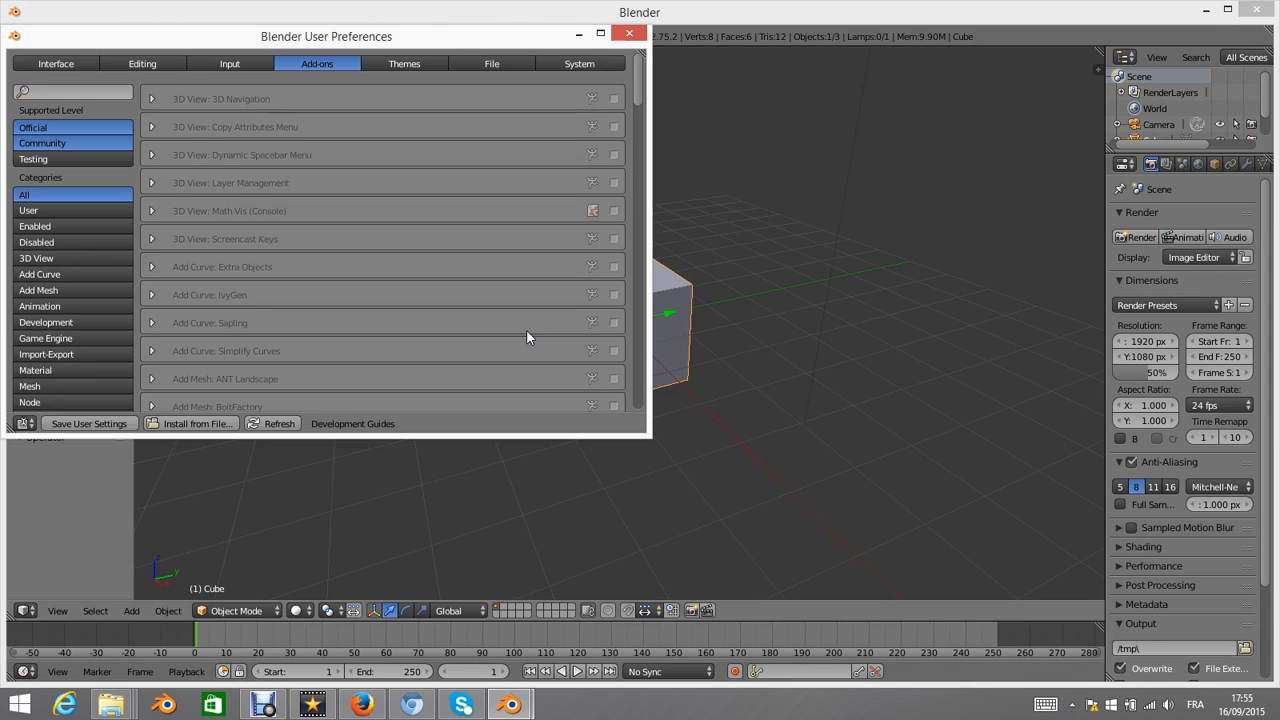
pyautogui.click(263, 704)
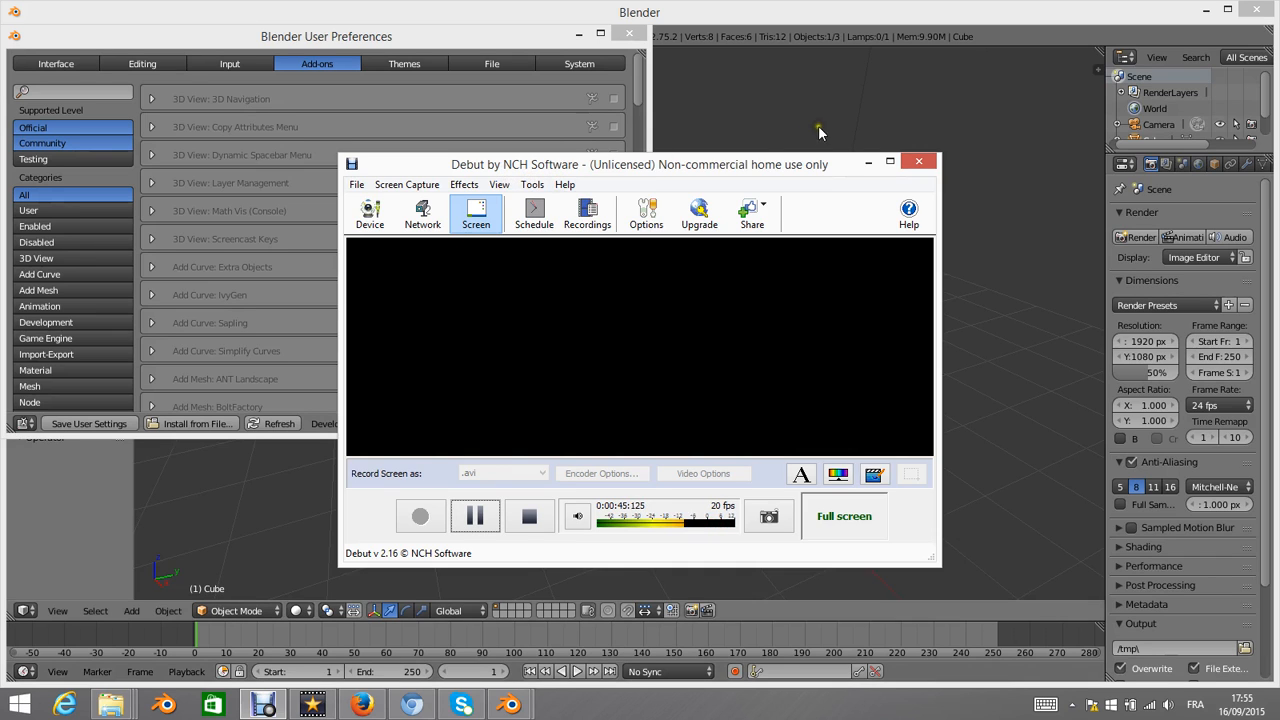
pyautogui.click(868, 163)
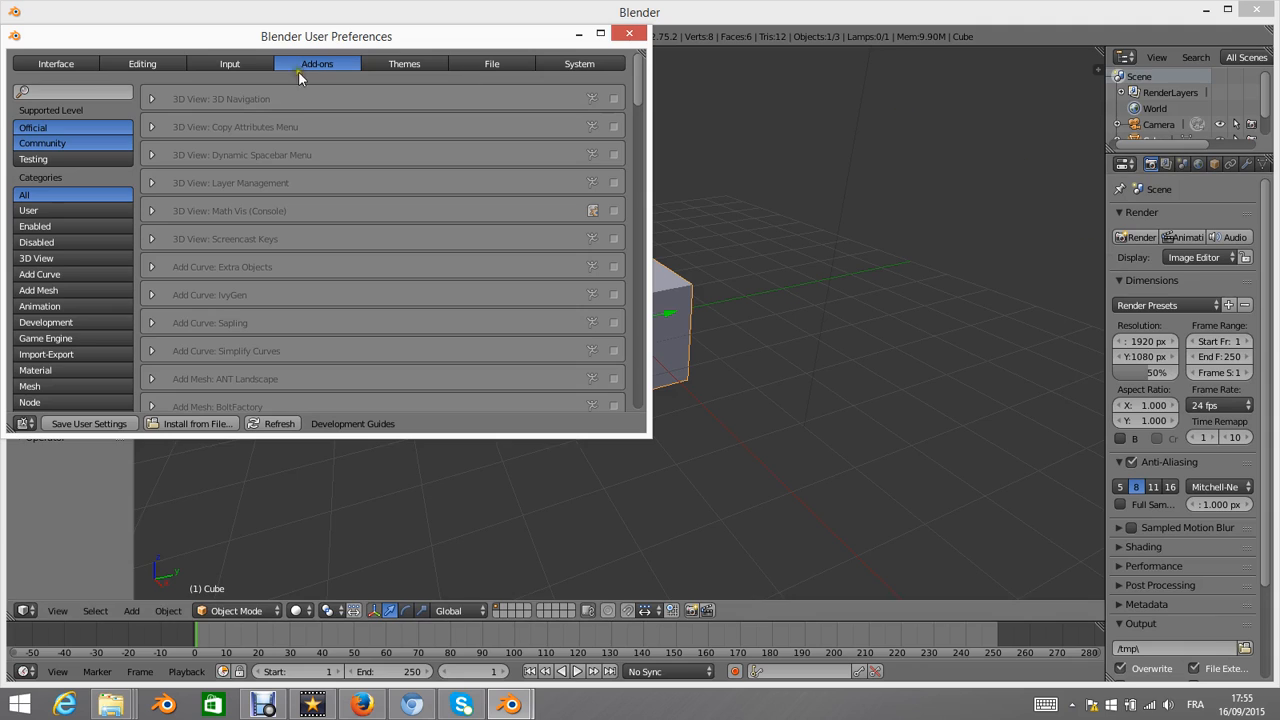
# - Find the Screencast Keys add-on by searching for "screen", enable it, and close the user preferences
pyautogui.click(98, 91)
pyautogui.write('screen')
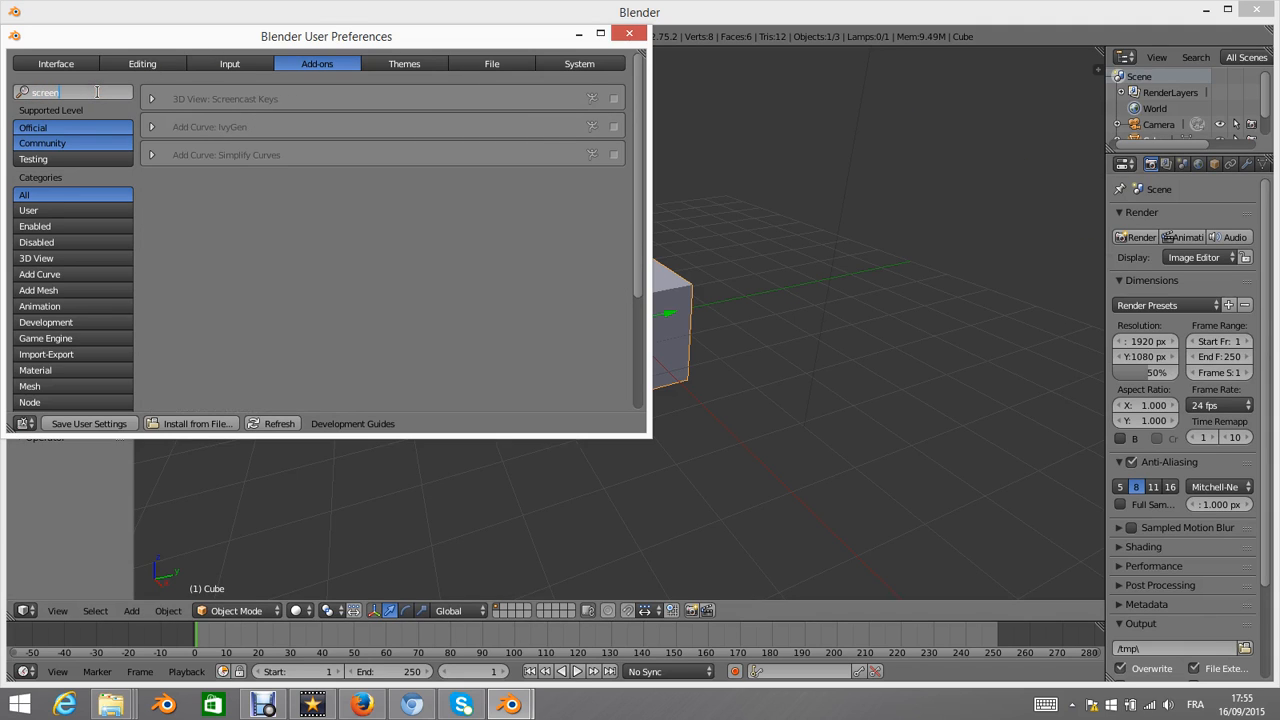
pyautogui.click(614, 99)
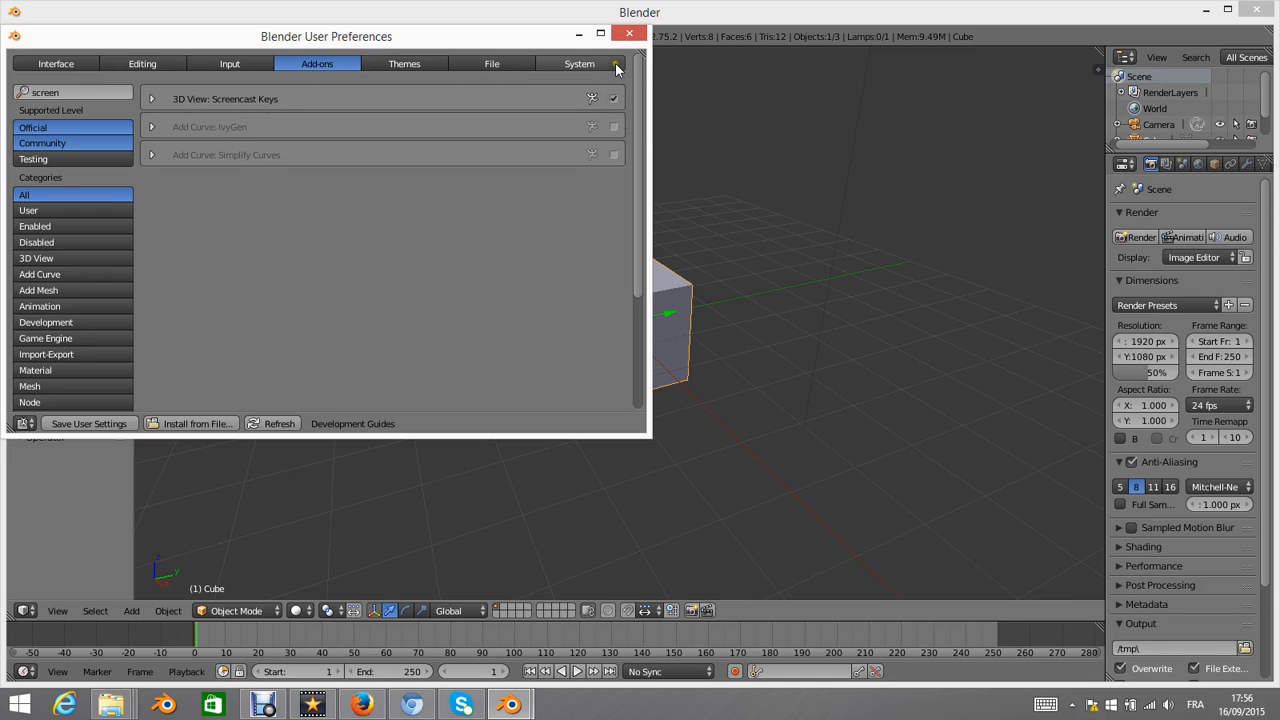
pyautogui.click(627, 34)
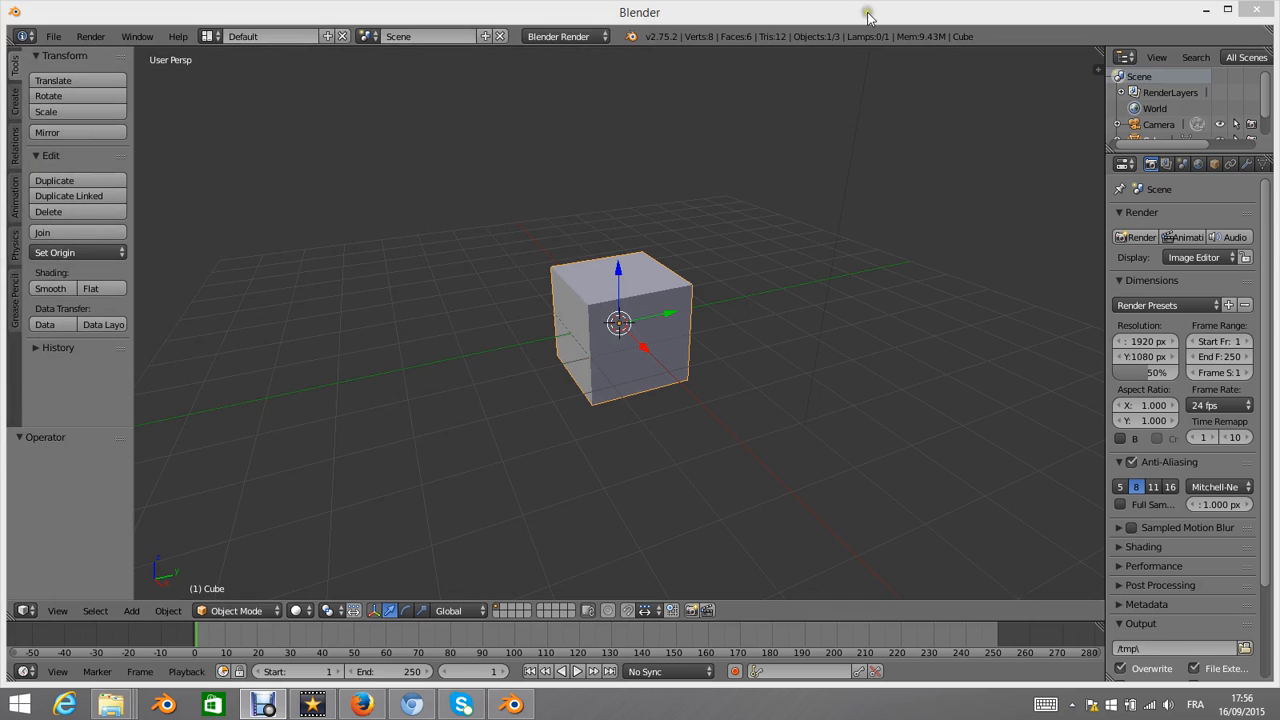
# - Start the Screencast Keys display in the 3D view and test it by moving the cube about -0.57, -0.48, 0.65
pyautogui.press('n')
pyautogui.scroll(-10, 1014, 528)
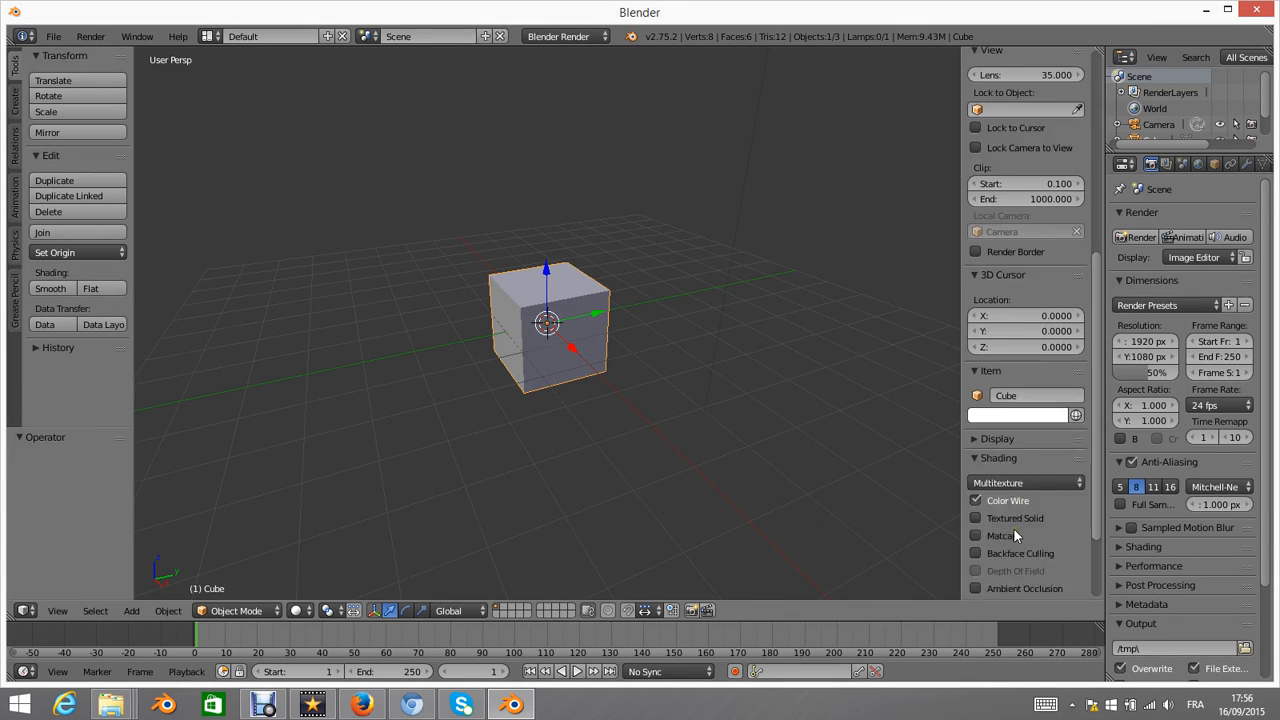
pyautogui.click(979, 585)
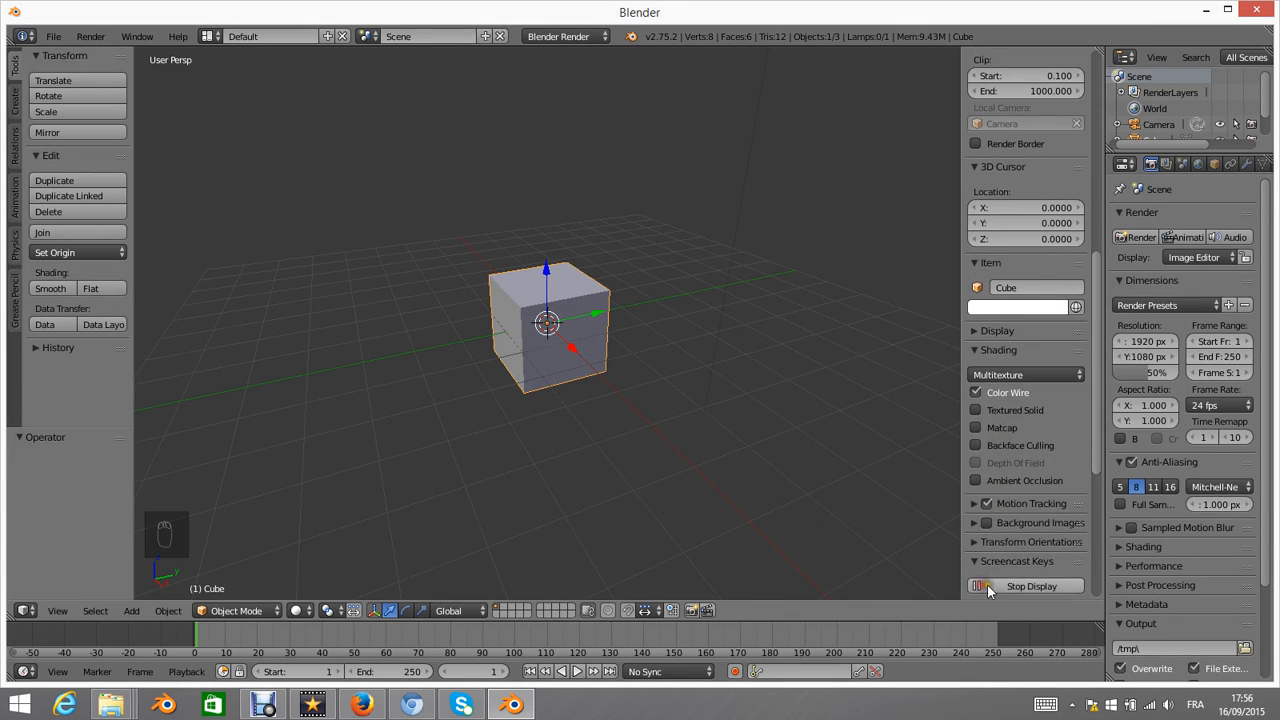
pyautogui.press('g')
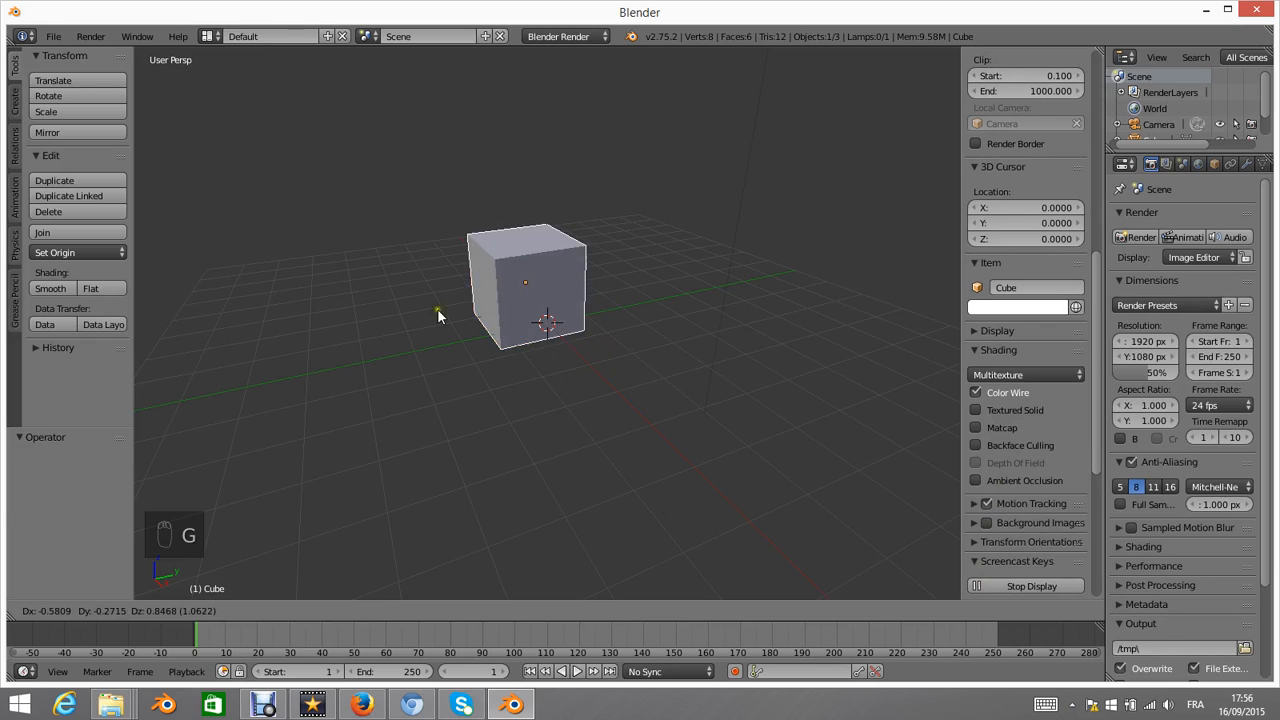
pyautogui.click(381, 406)
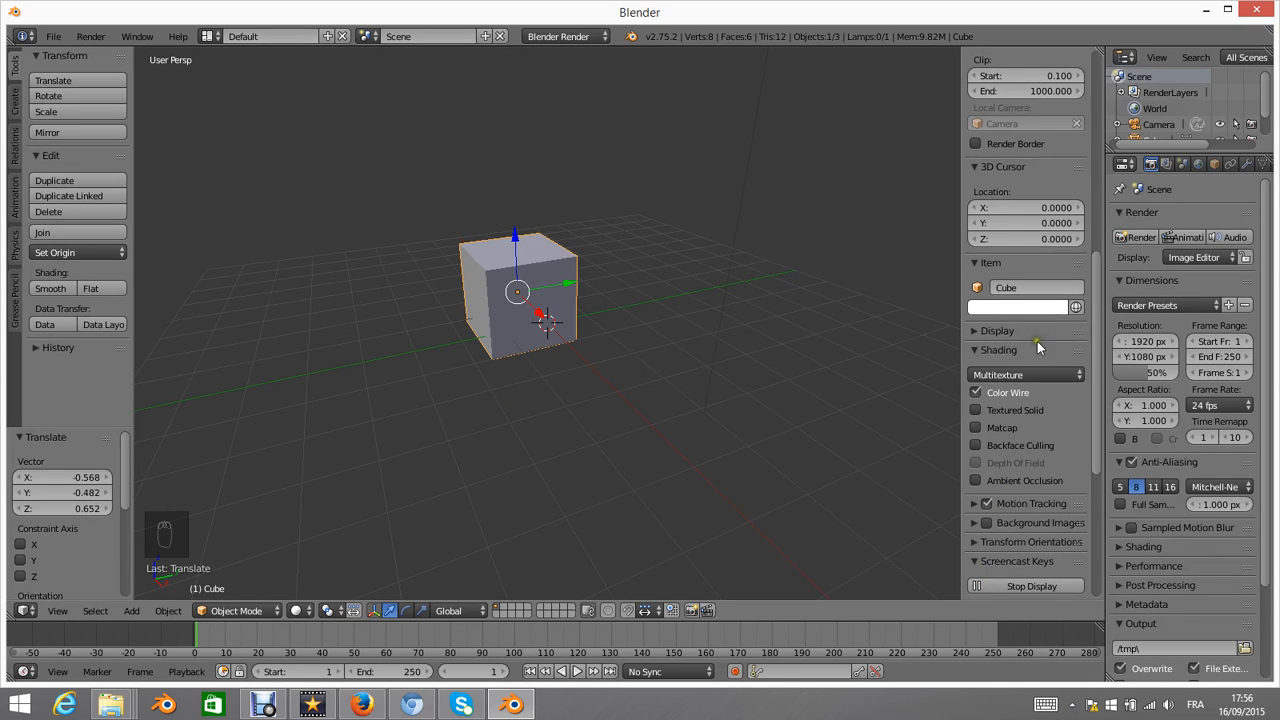
# - Widen the properties editor and set the render output file to "essai screen cast" in C:\tmp
pyautogui.moveTo(1105, 340); pyautogui.dragTo(943, 336)
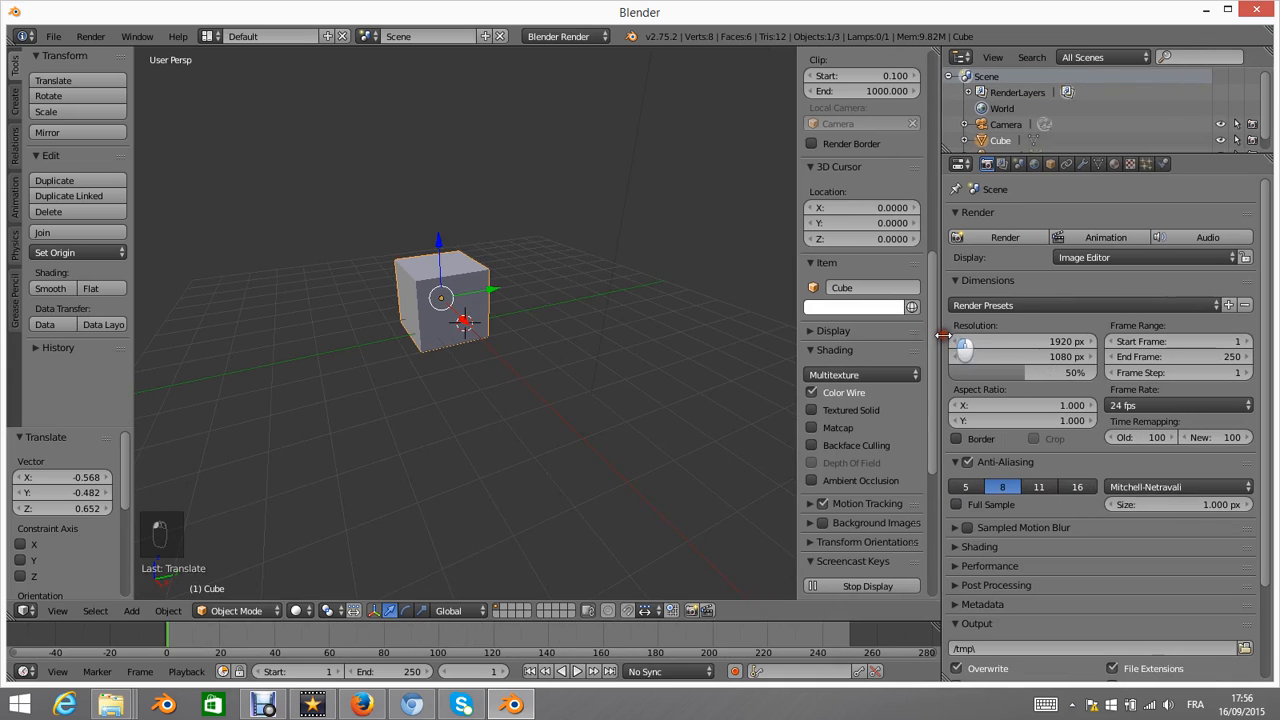
pyautogui.scroll(-3, 1010, 305)
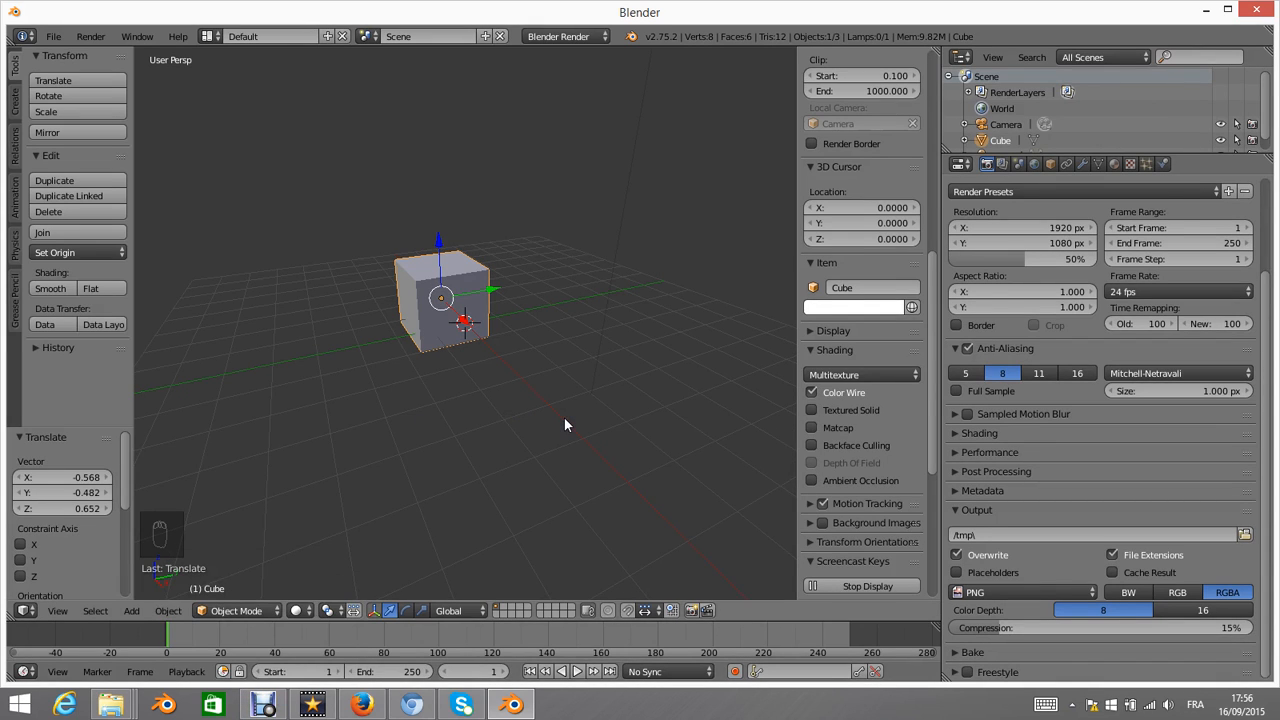
pyautogui.scroll(3, 990, 220)
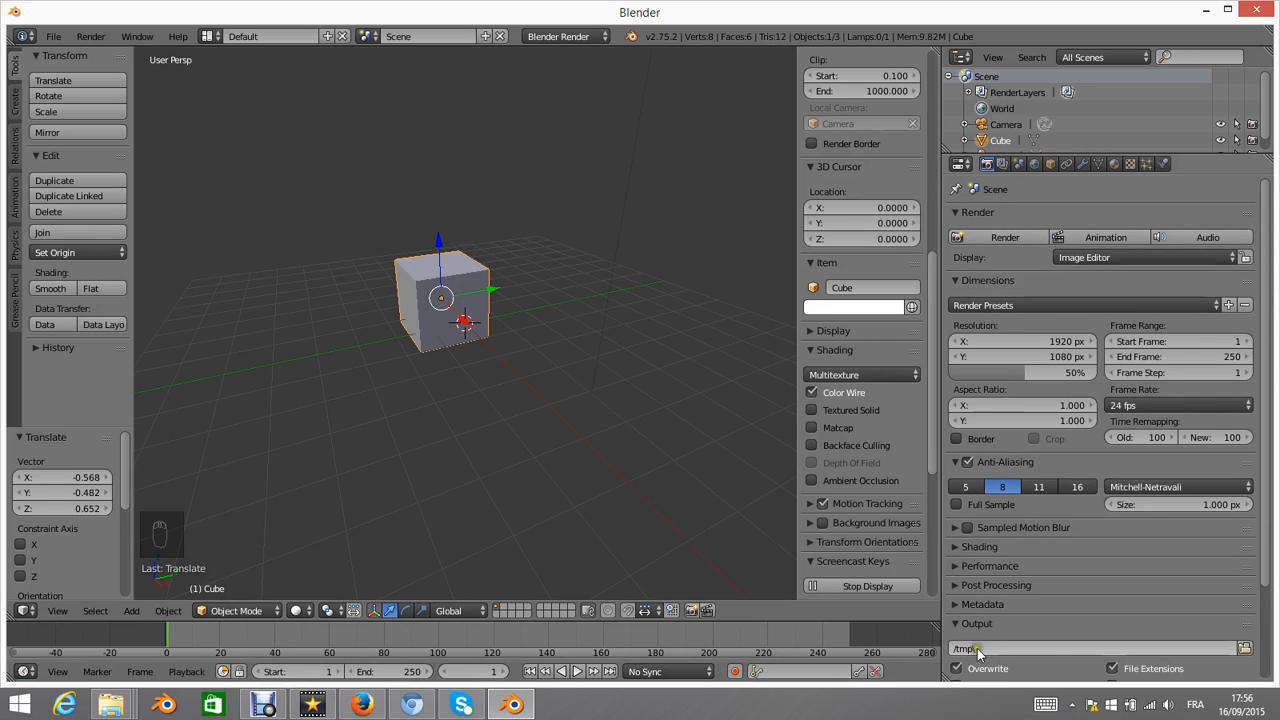
pyautogui.scroll(-3, 1122, 258)
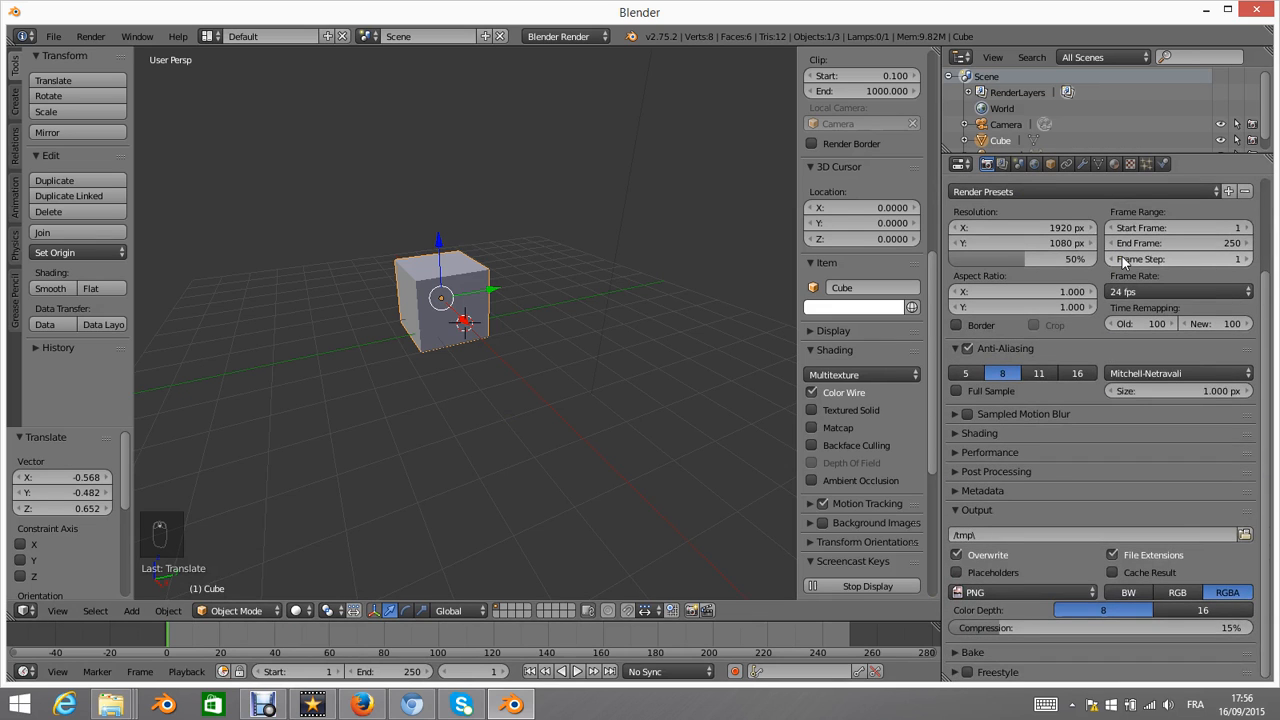
pyautogui.click(1245, 534)
pyautogui.click(249, 96)
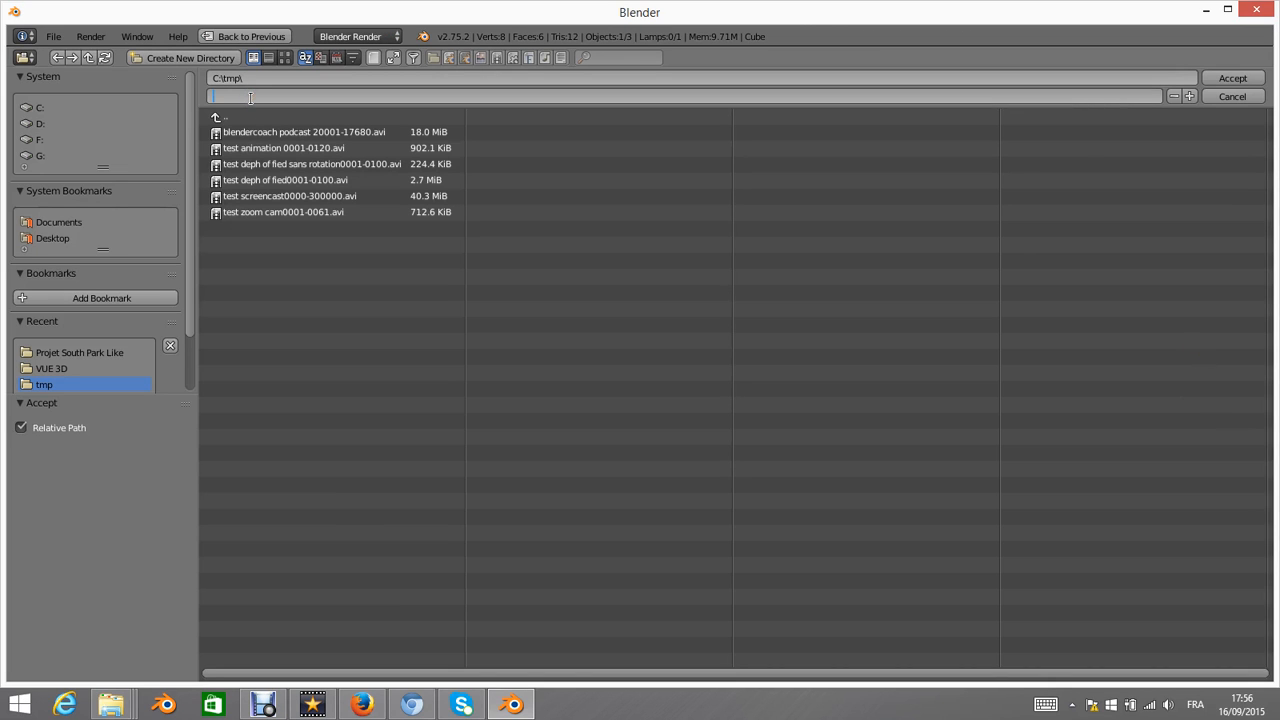
pyautogui.write('essai screen cast')
pyautogui.click(1246, 82)
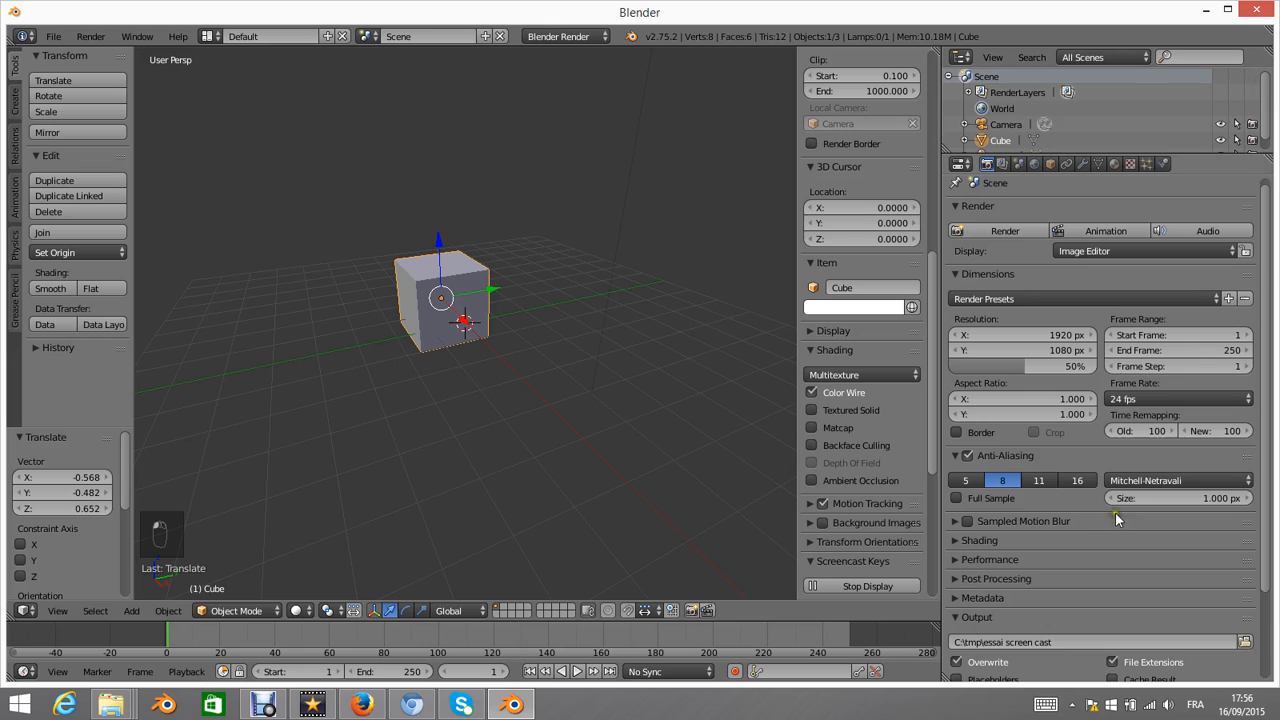
# - Set the render output file format to the Xvid movie format
pyautogui.scroll(-3, 1115, 512)
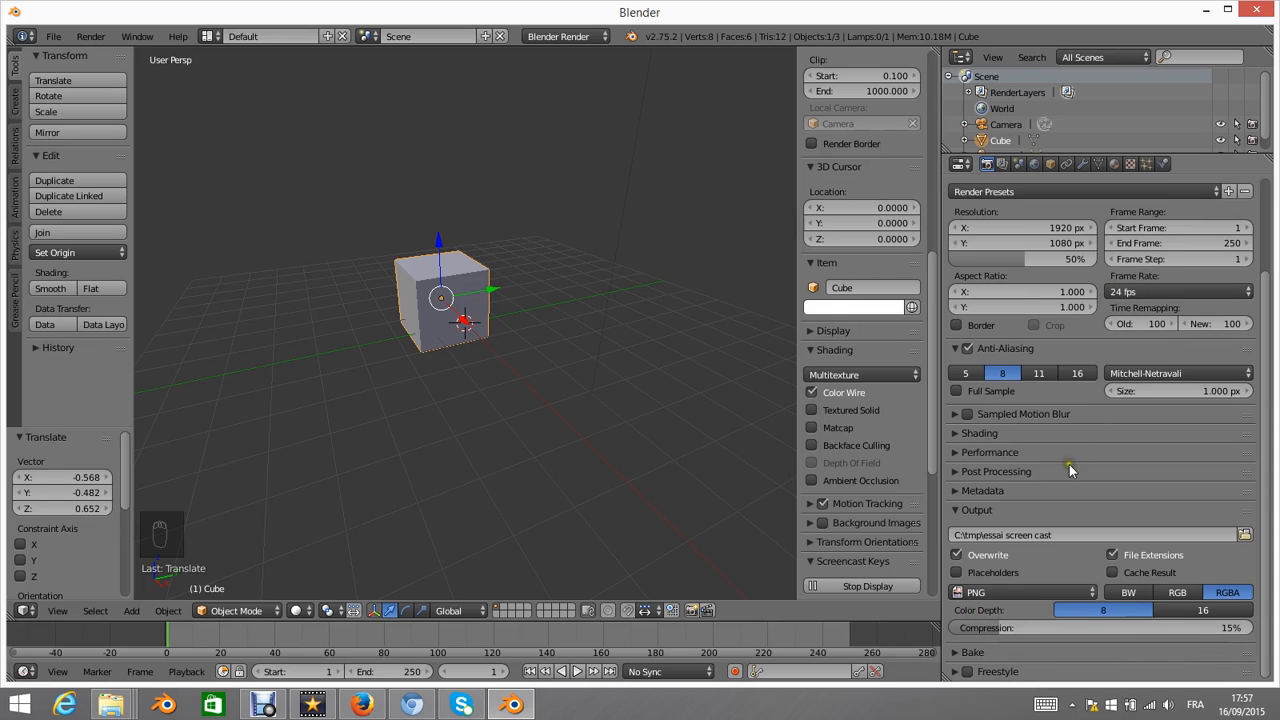
pyautogui.click(1019, 590)
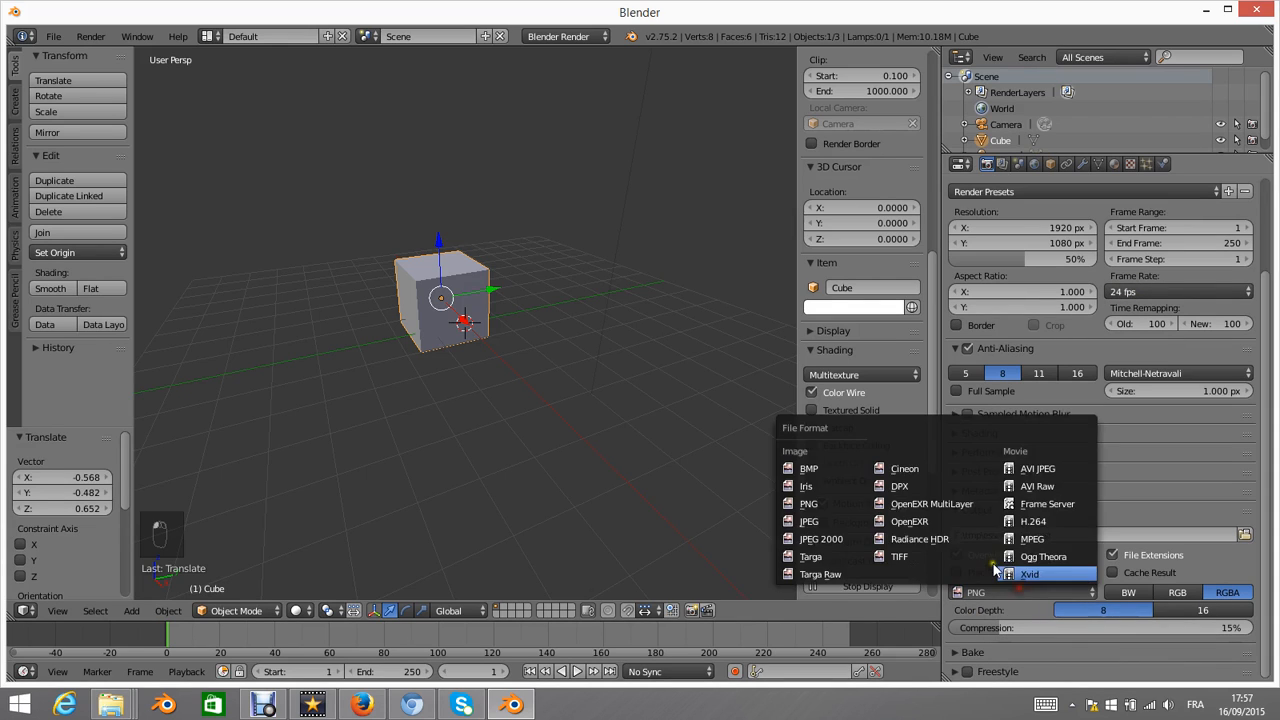
pyautogui.click(1024, 575)
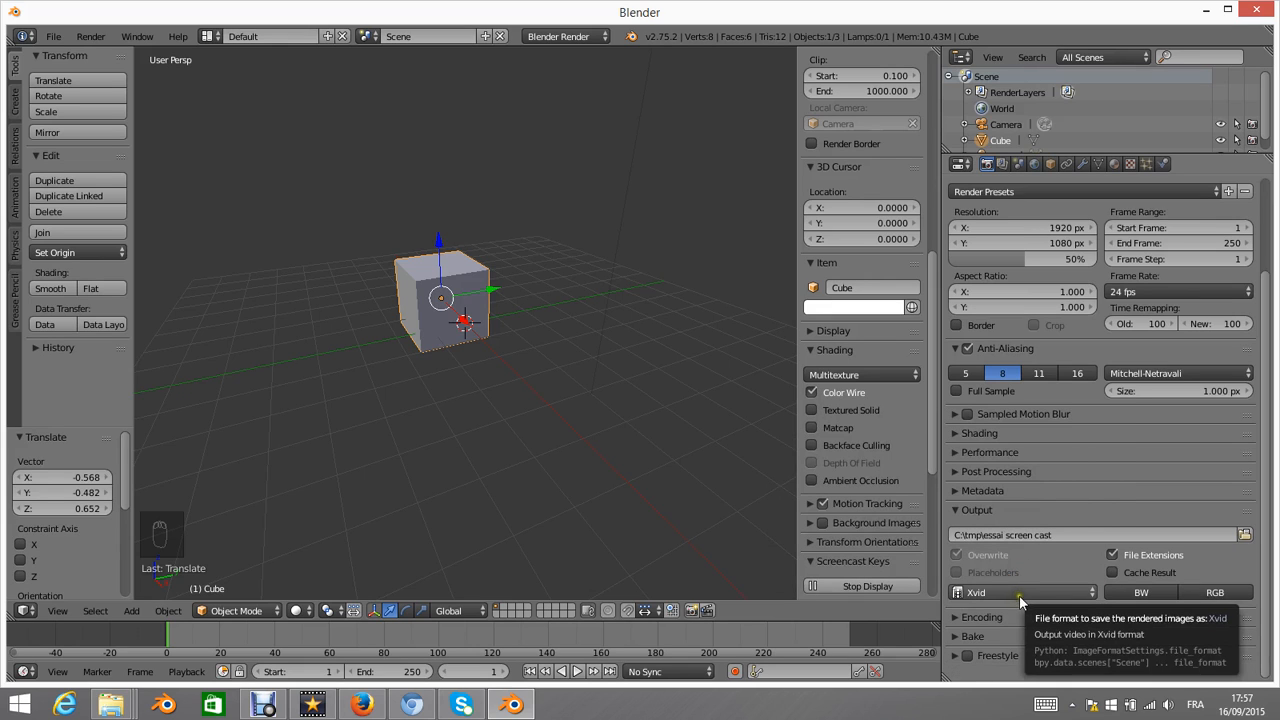
# - Set a custom render frame rate of 15 fps
pyautogui.click(1145, 291)
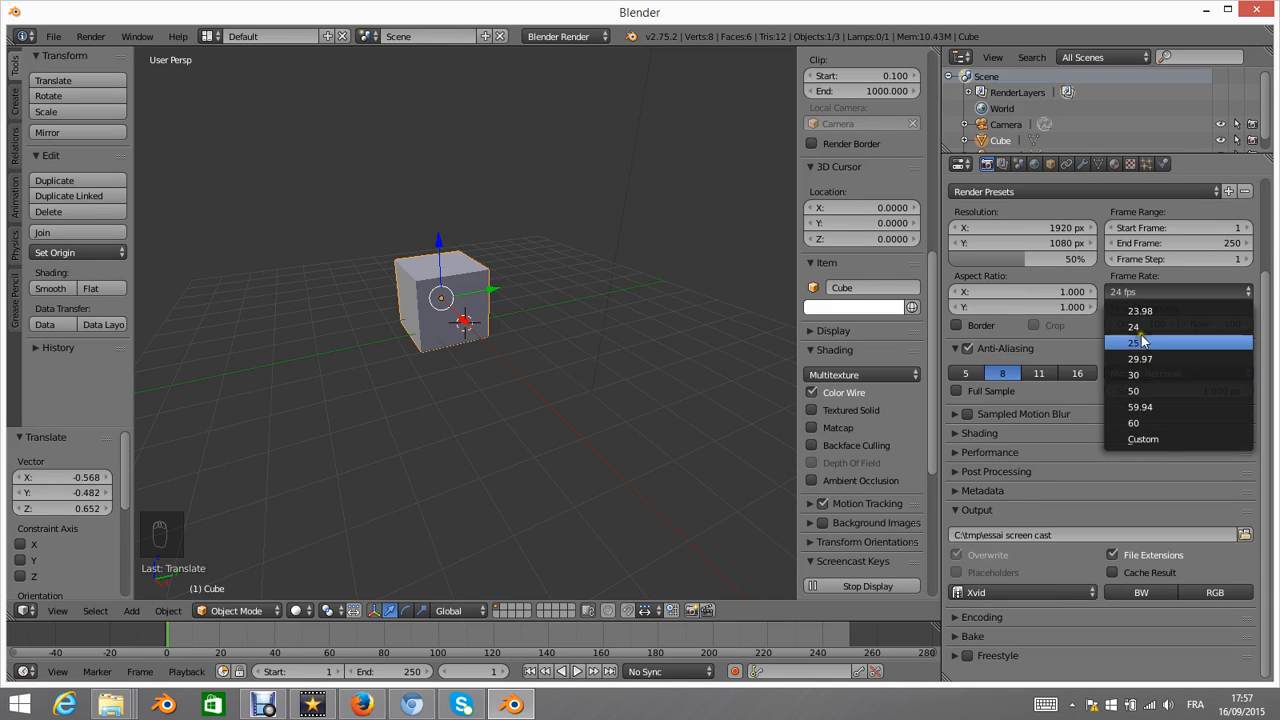
pyautogui.click(1158, 441)
pyautogui.click(1165, 307)
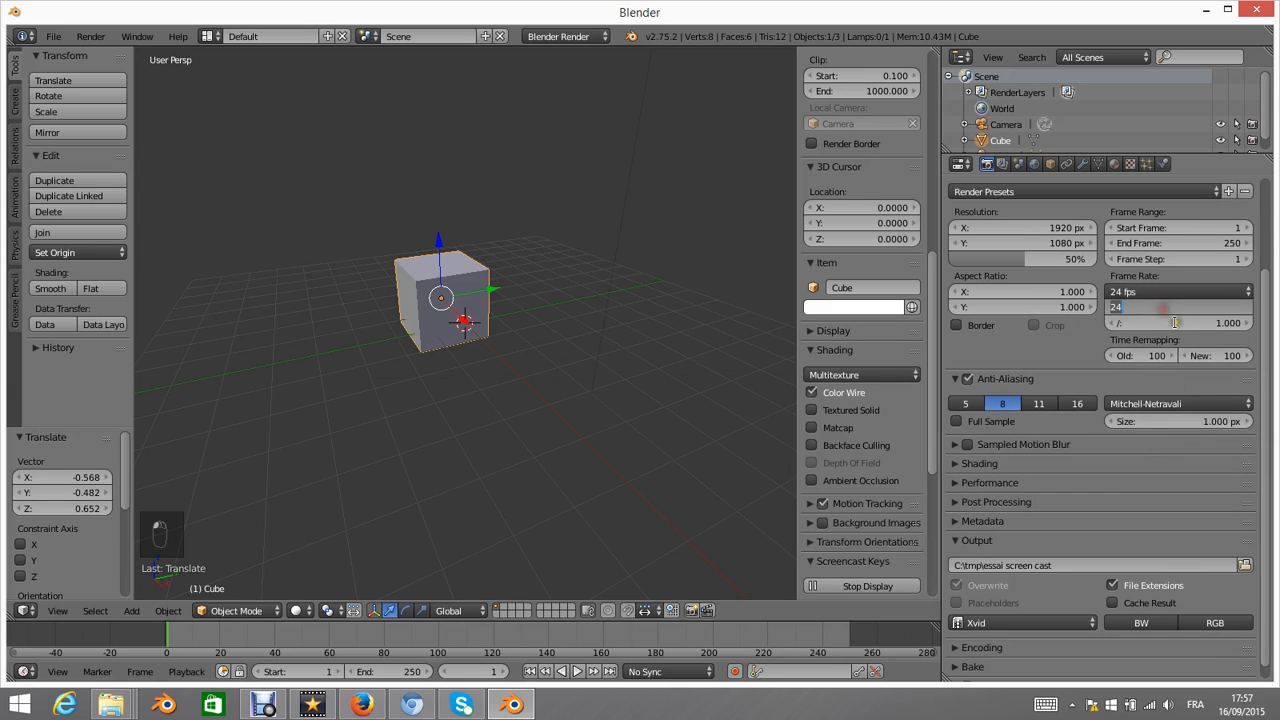
pyautogui.write('15')
pyautogui.click(1092, 345)
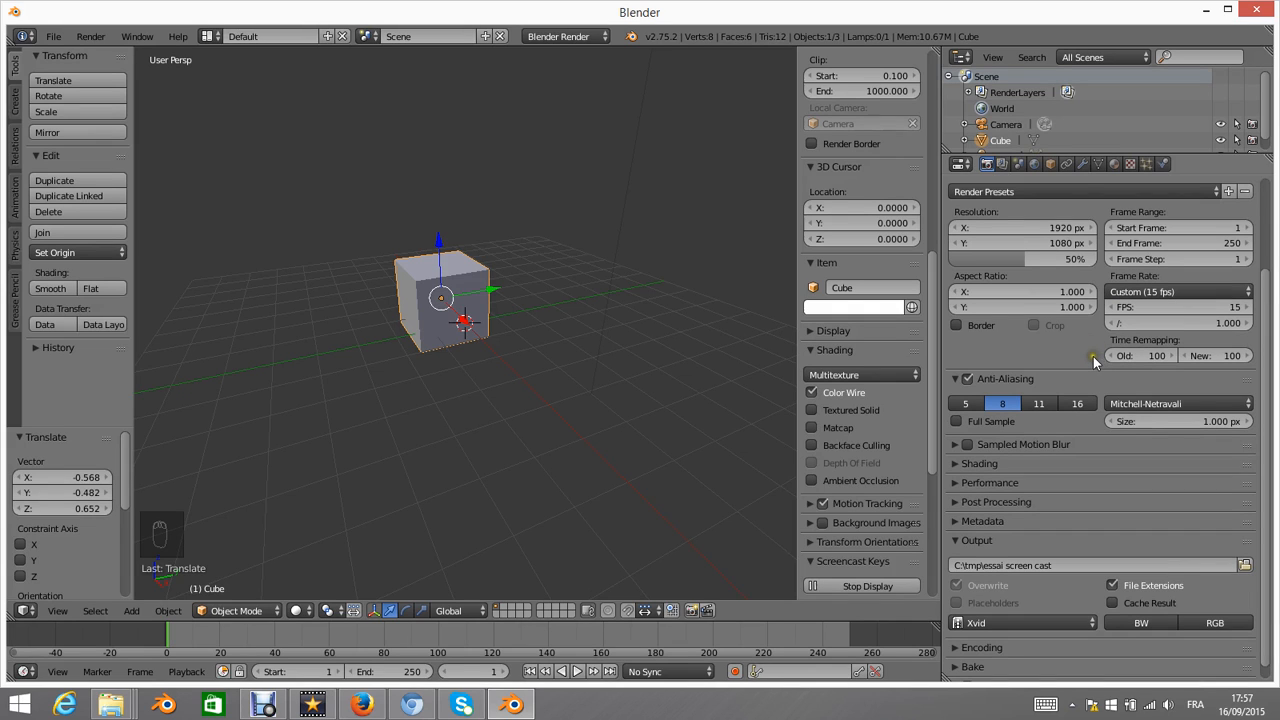
# - Set the end frame of the animation range to 300000
pyautogui.scroll(3, 1093, 356)
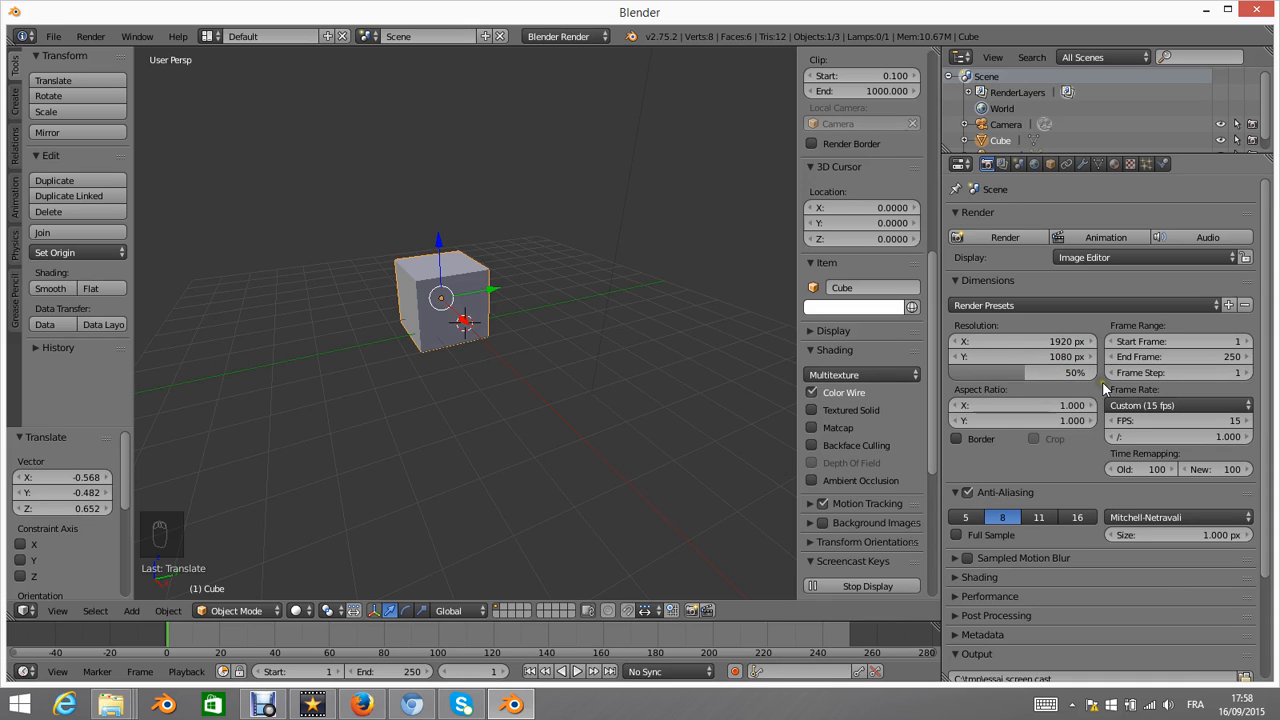
pyautogui.scroll(-3, 1096, 337)
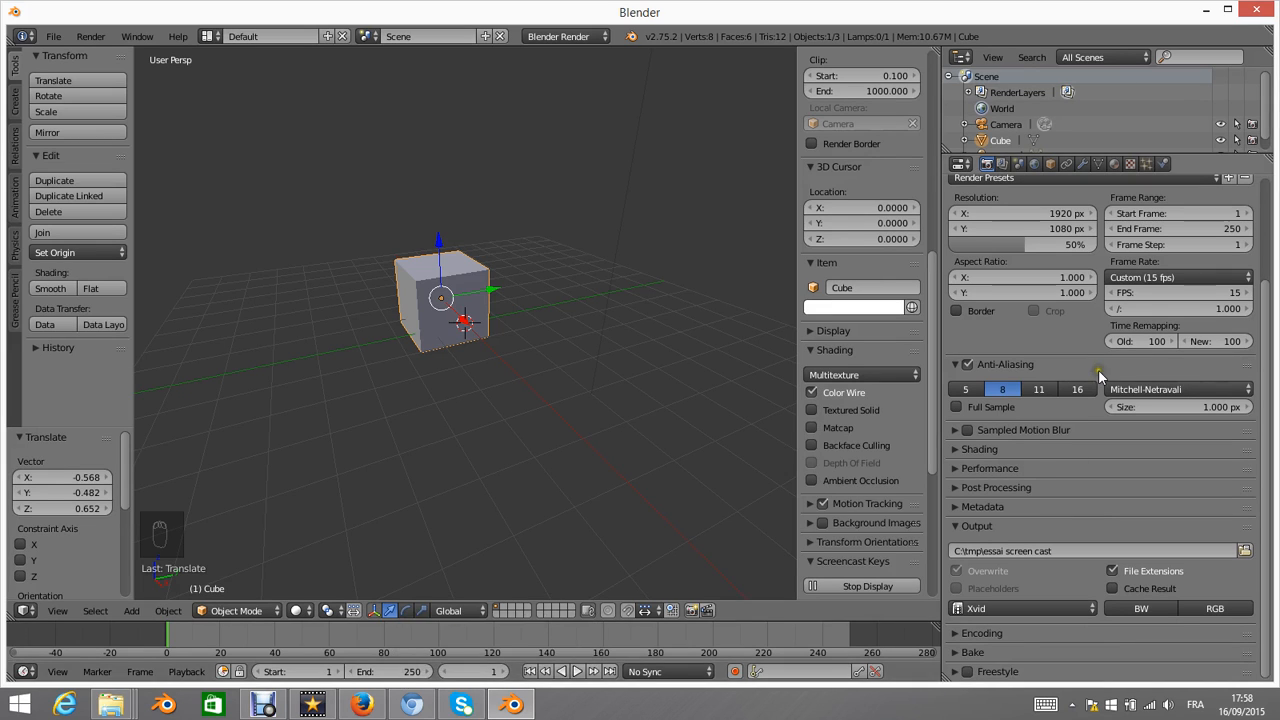
pyautogui.scroll(4, 1098, 369)
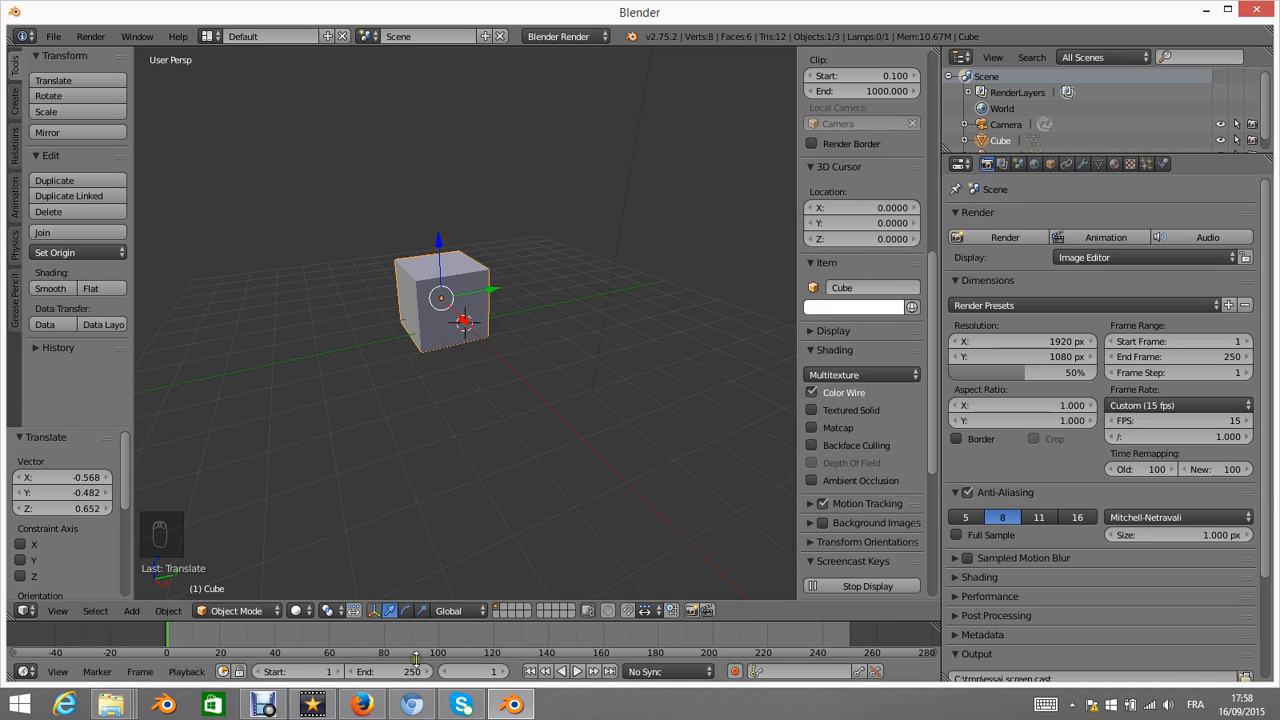
pyautogui.moveTo(366, 675)
pyautogui.mouseDown()
pyautogui.moveTo(646, 676)
pyautogui.moveTo(151, 650)
pyautogui.moveTo(1167, 597)
pyautogui.moveTo(86, 606)
pyautogui.moveTo(797, 565)
pyautogui.moveTo(362, 672)
pyautogui.moveTo(610, 684)
pyautogui.moveTo(775, 668)
pyautogui.moveTo(48, 610)
pyautogui.moveTo(368, 676)
pyautogui.mouseUp()
pyautogui.click(340, 673)
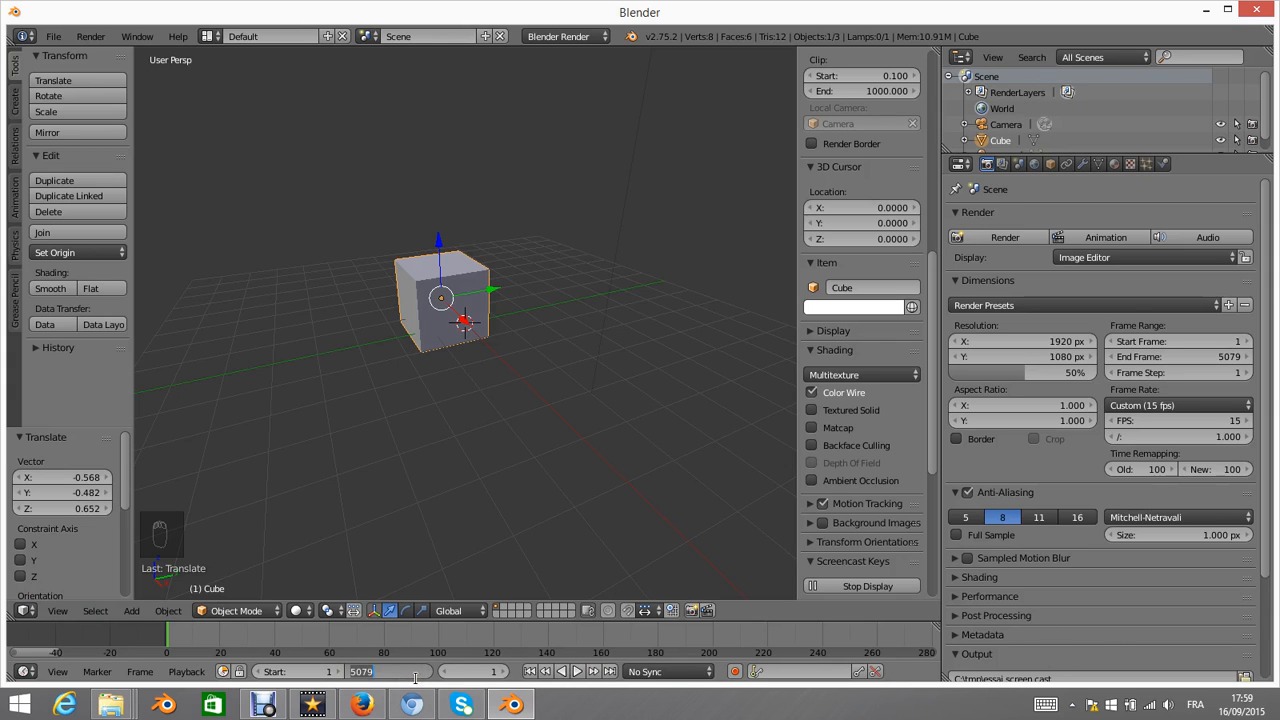
pyautogui.write('300000')
pyautogui.press('Return')
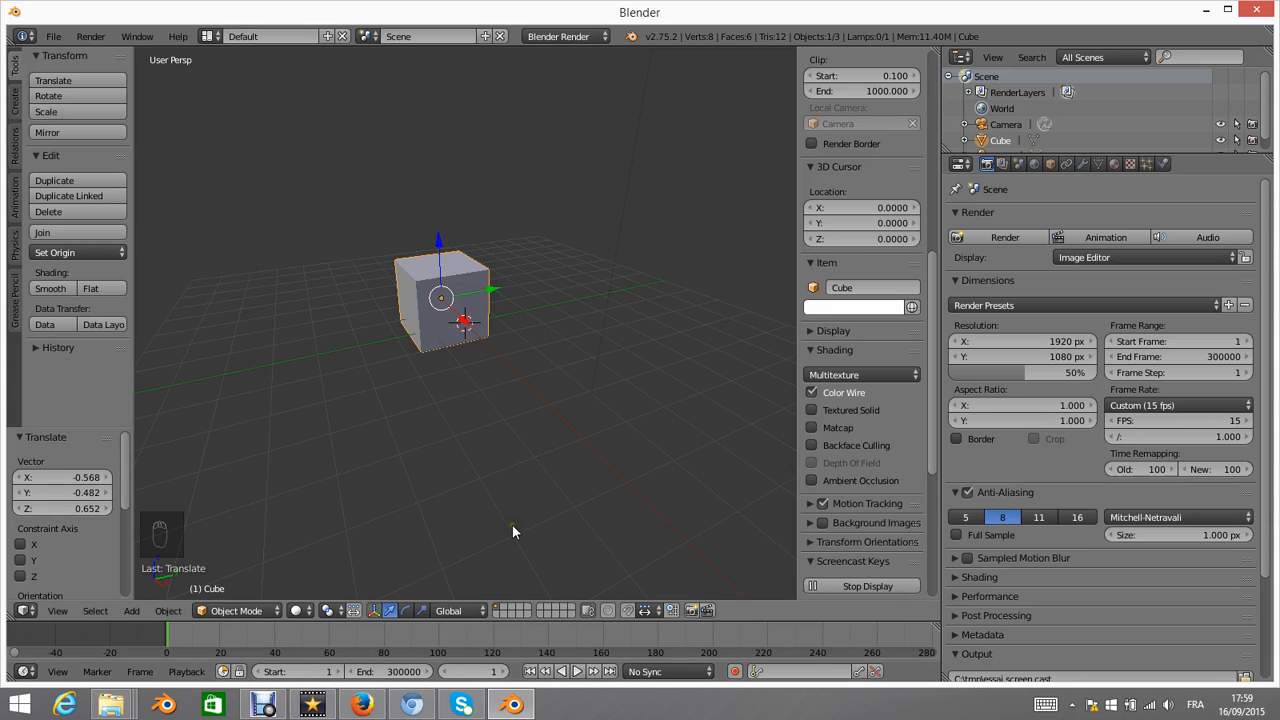
# - Hide the 3D view's properties and tool shelves and narrow the properties editor to enlarge the viewport
pyautogui.press('n')
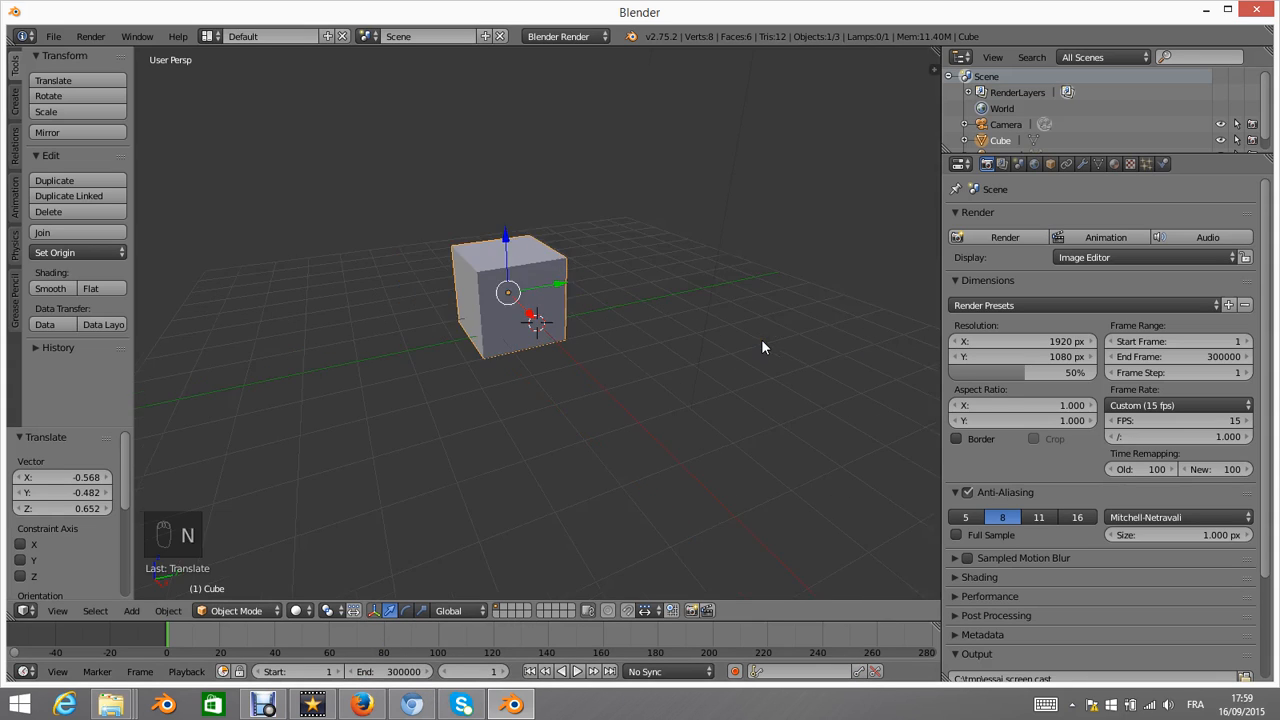
pyautogui.press('t')
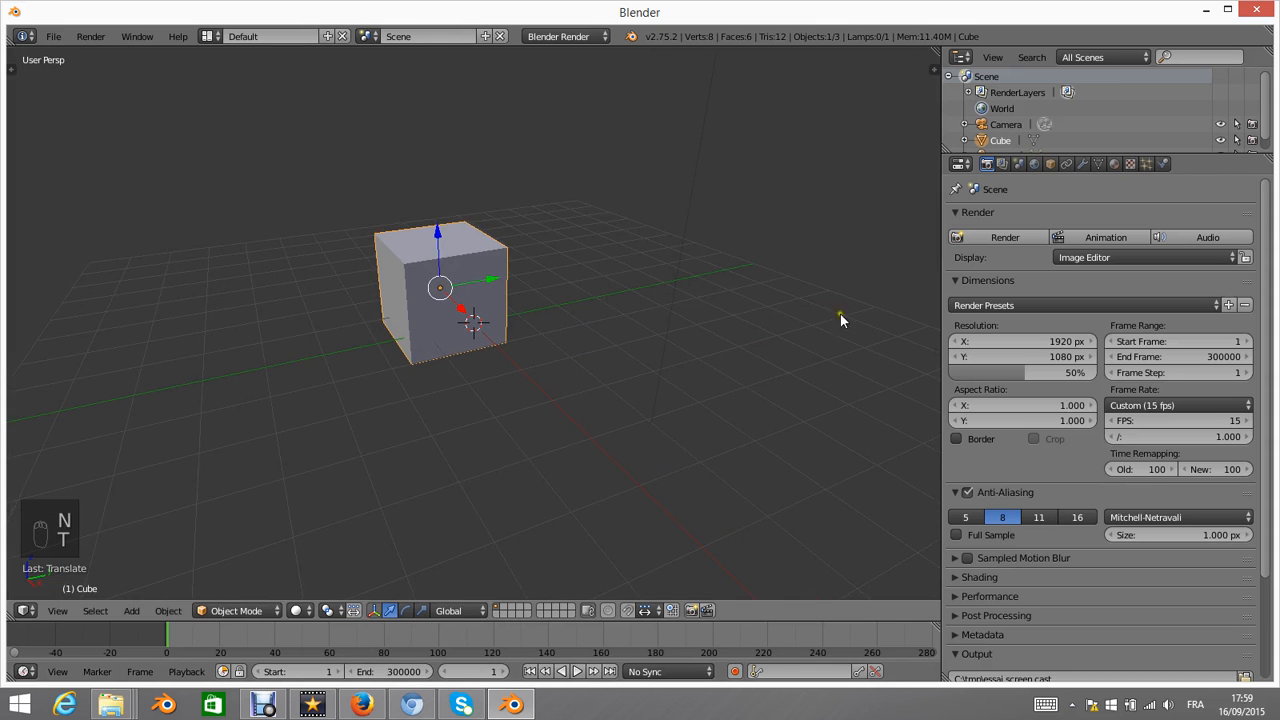
pyautogui.moveTo(937, 290); pyautogui.dragTo(1098, 295)
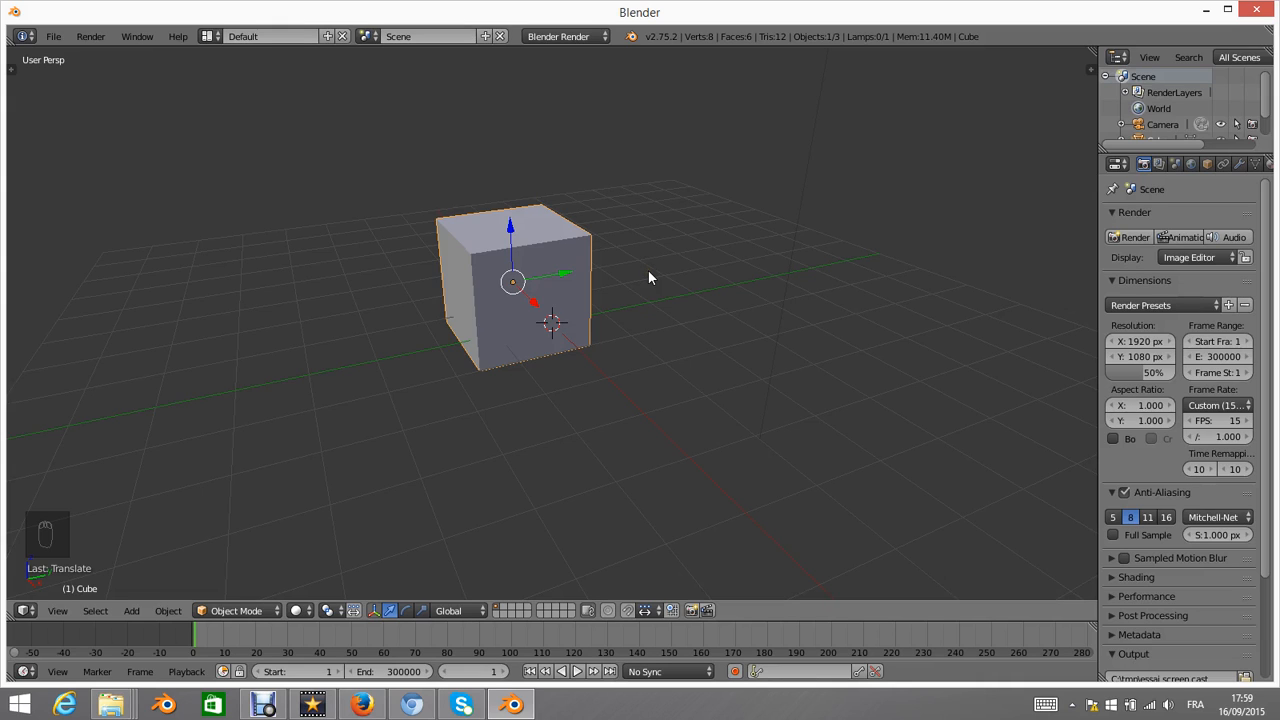
# - Open the operator search over the 3D view and replace the previous query with "screen"
pyautogui.press('space')
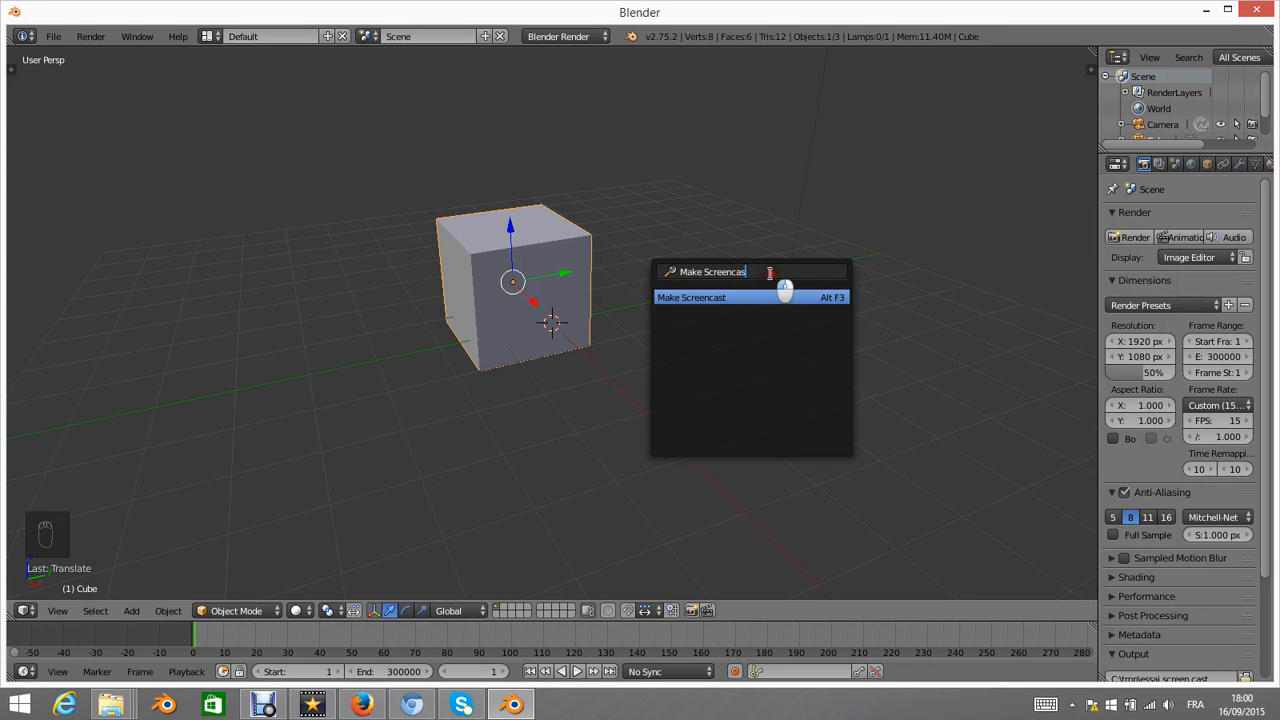
pyautogui.press('BackSpace')
pyautogui.write('scree')
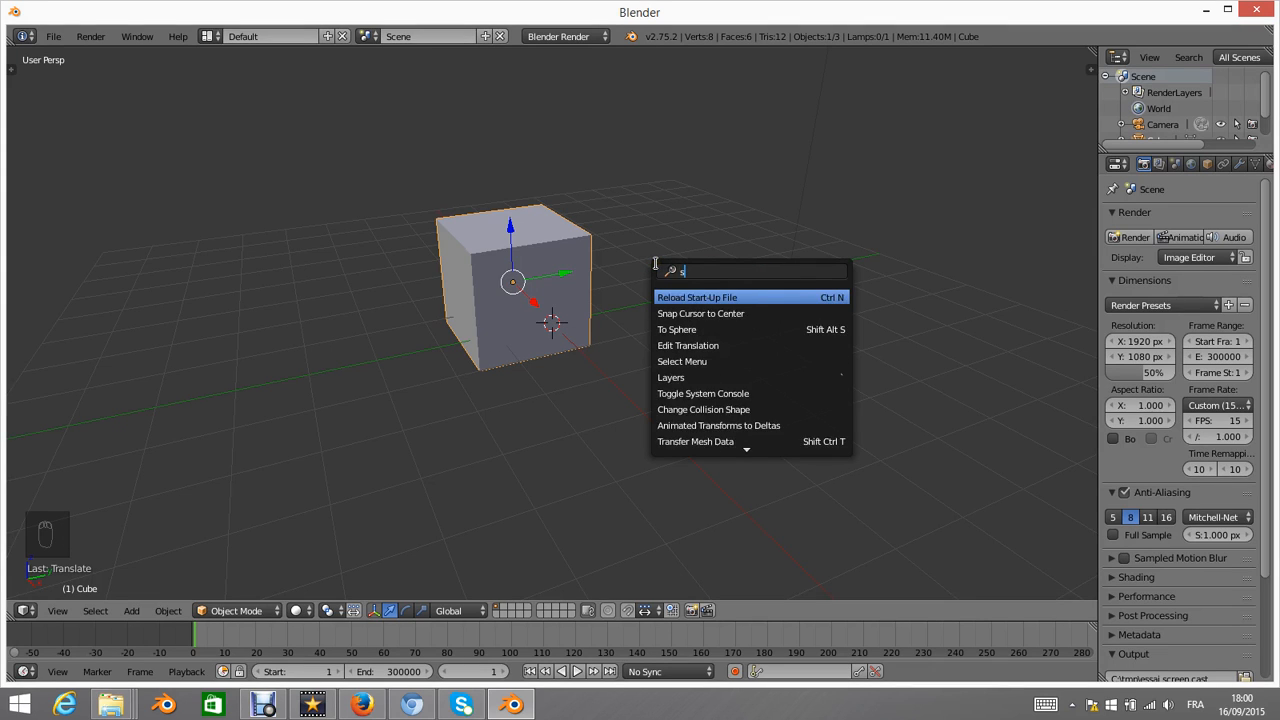
pyautogui.write('n')
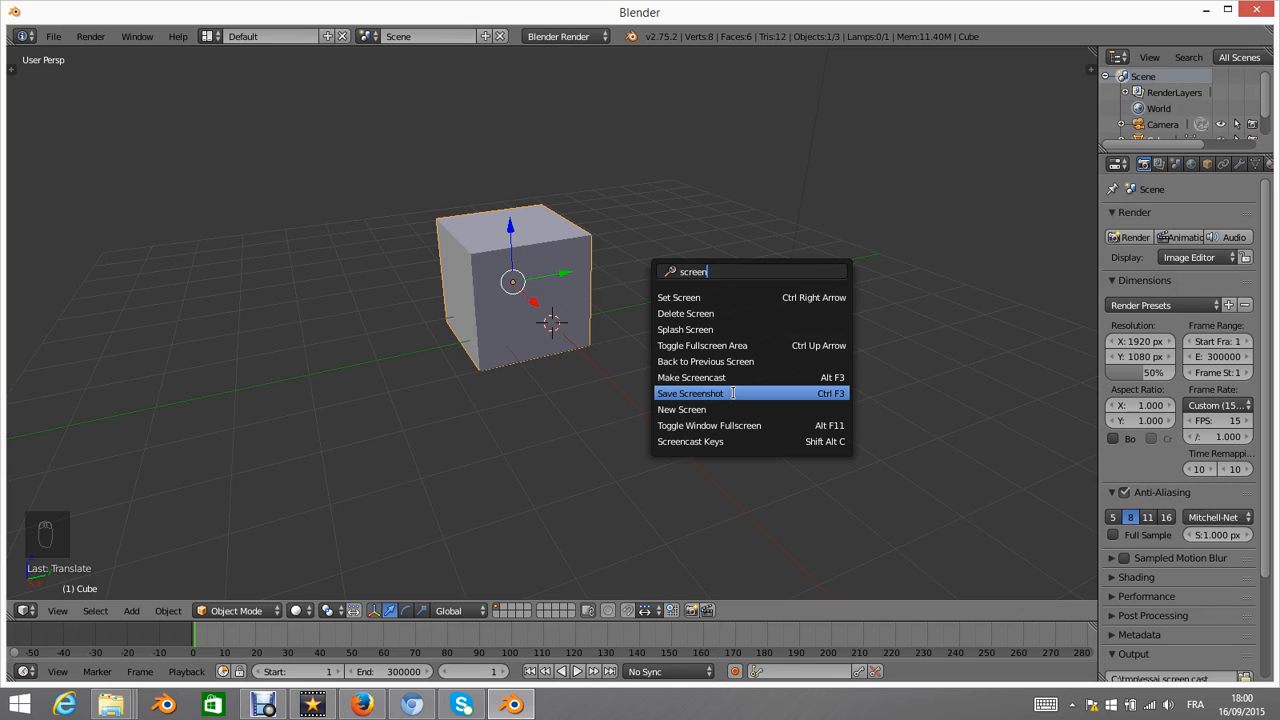
# - Examine the screen-related commands in the search list, including Make Screencast, Save Screenshot and Screencast Keys
pyautogui.press('Down')
pyautogui.press('Down')
pyautogui.press('Down')
pyautogui.press('Down')
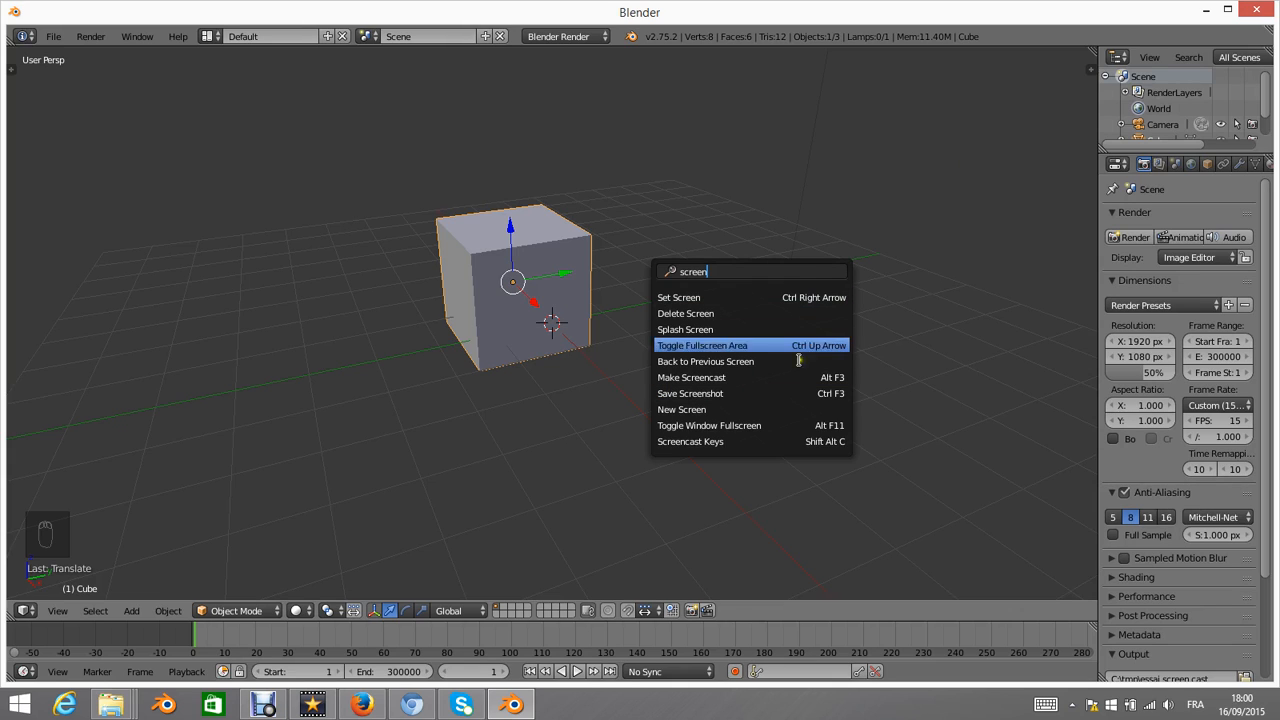
pyautogui.press('Down')
pyautogui.press('Down')
pyautogui.press('Up')
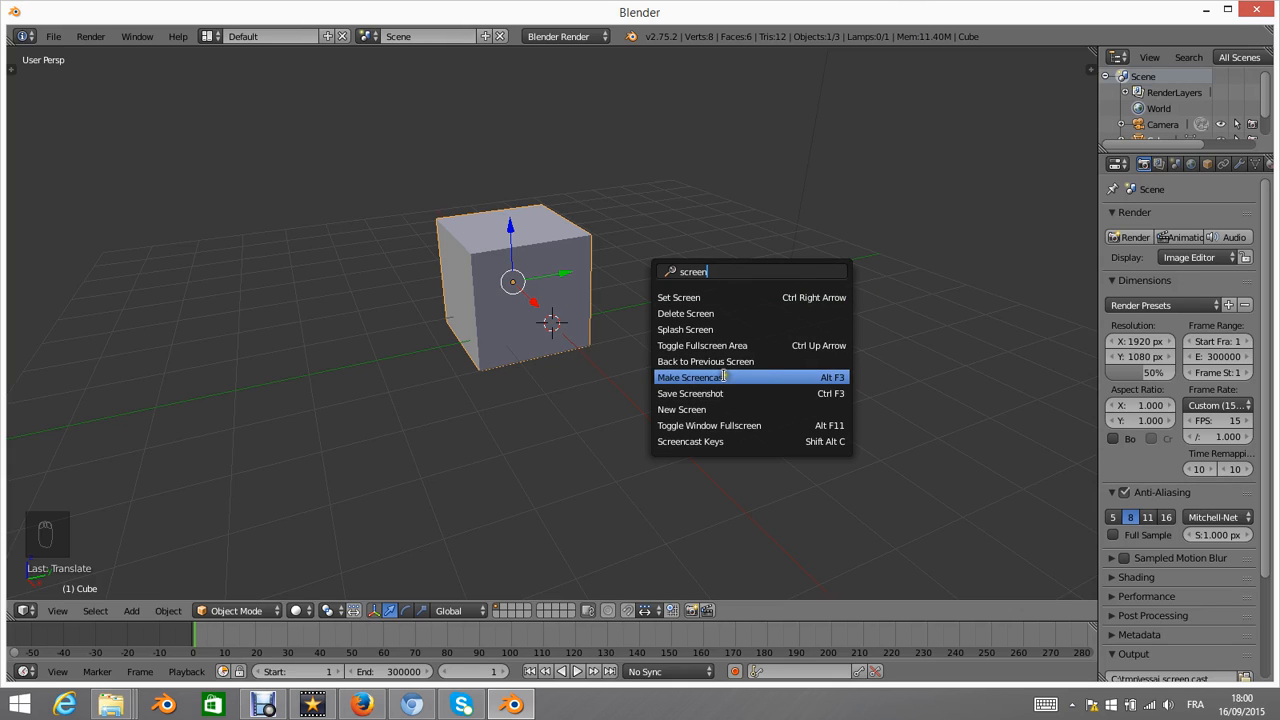
pyautogui.press('Up')
pyautogui.press('Up')
pyautogui.press('Up')
pyautogui.press('Up')
pyautogui.press('Up')
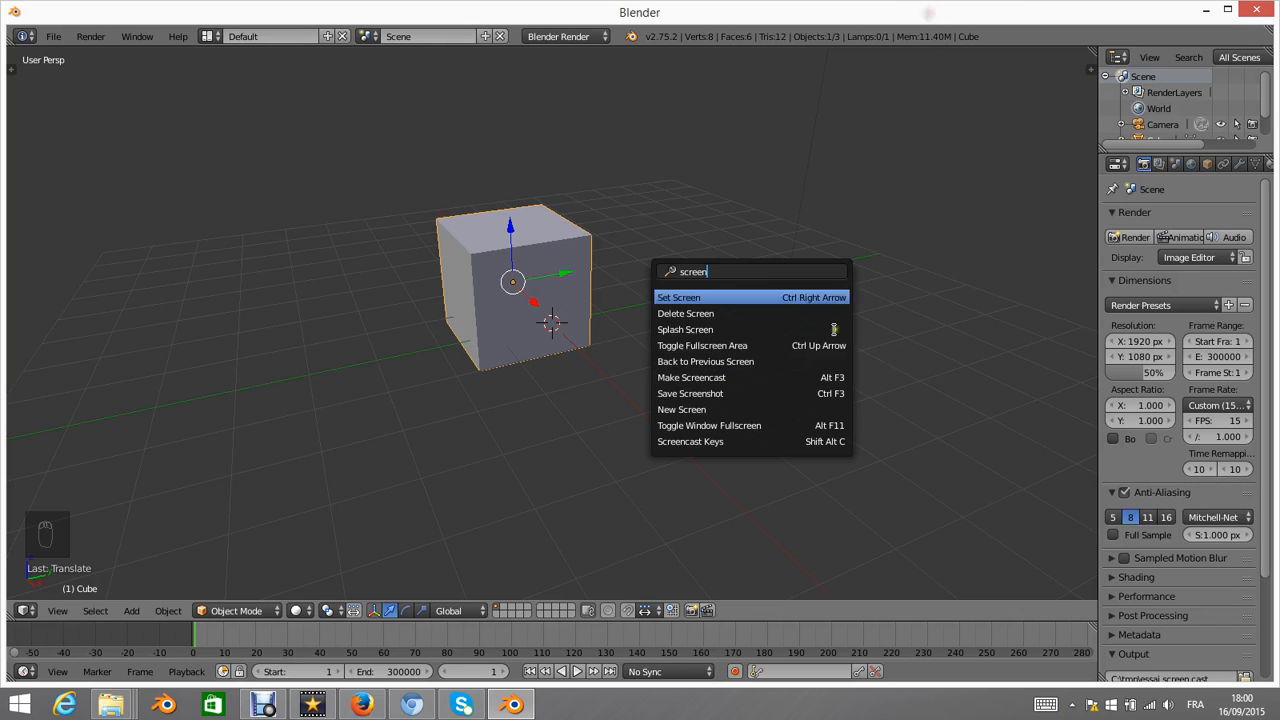
# - Dismiss the operator search and start recording the Blender window with Make Screencast
pyautogui.press('Down')
pyautogui.press('Down')
pyautogui.click(970, 368)
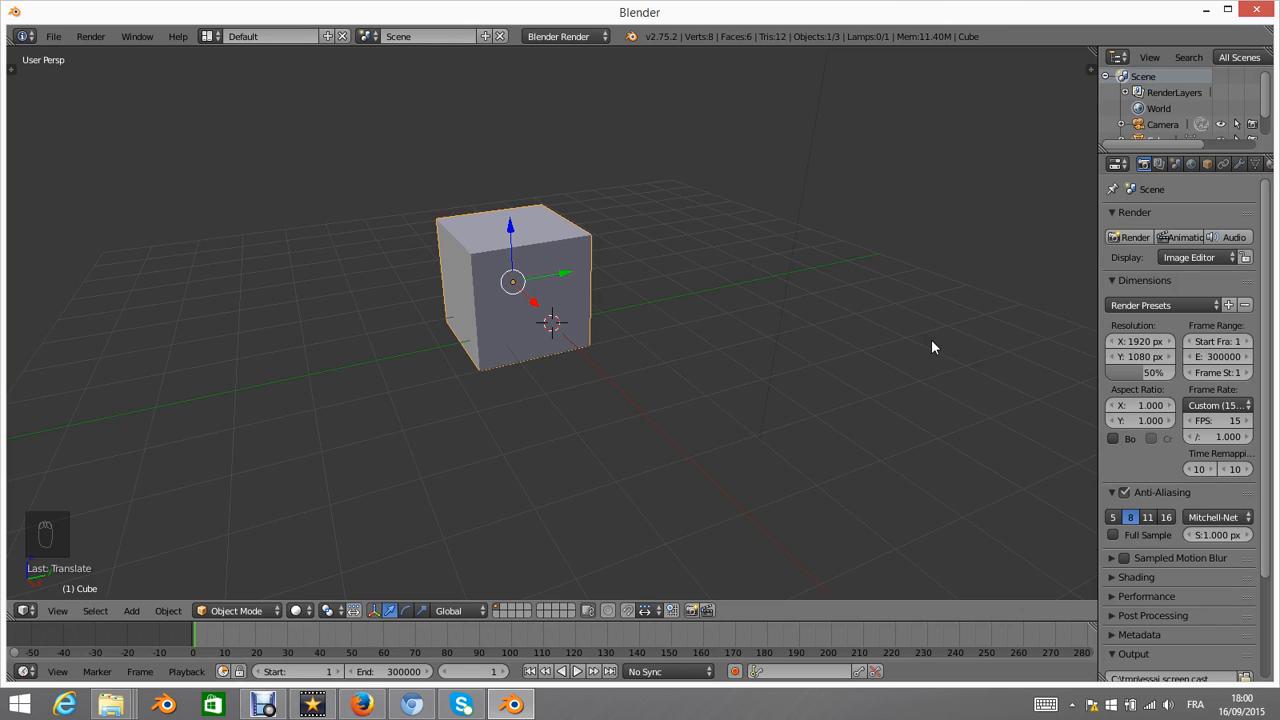
pyautogui.hotkey('alt', 'F3')
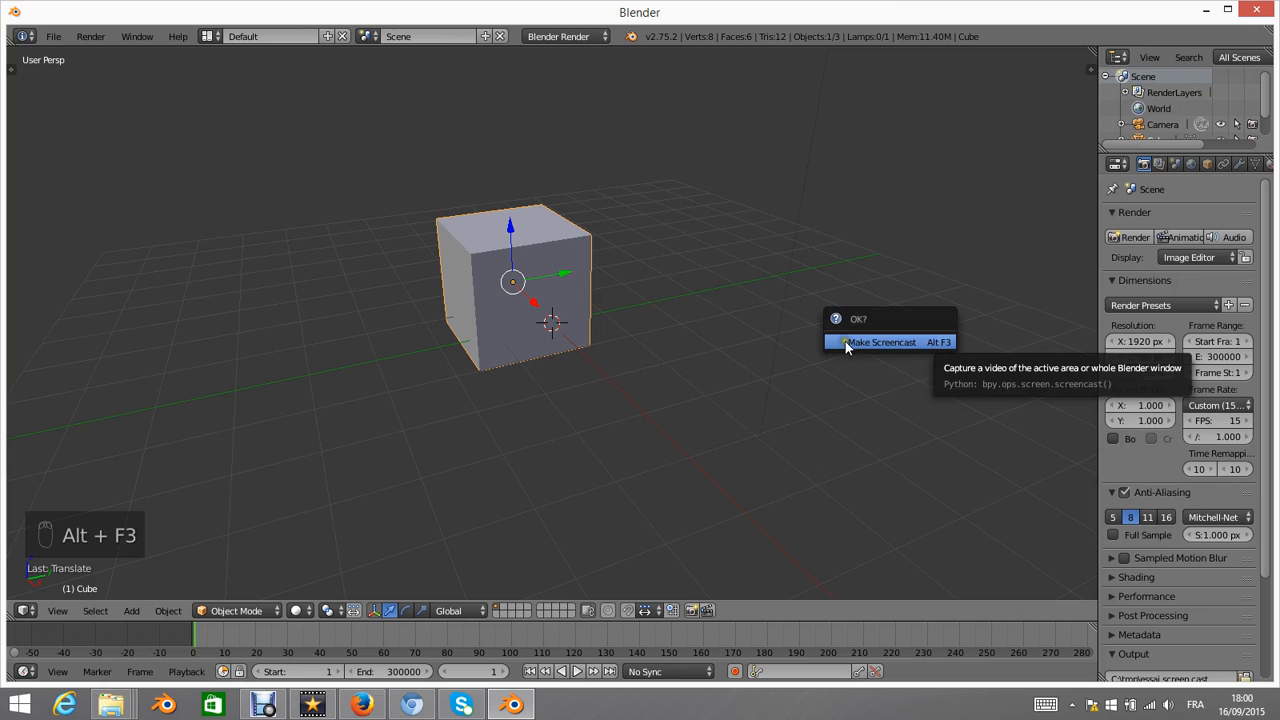
pyautogui.click(909, 341)
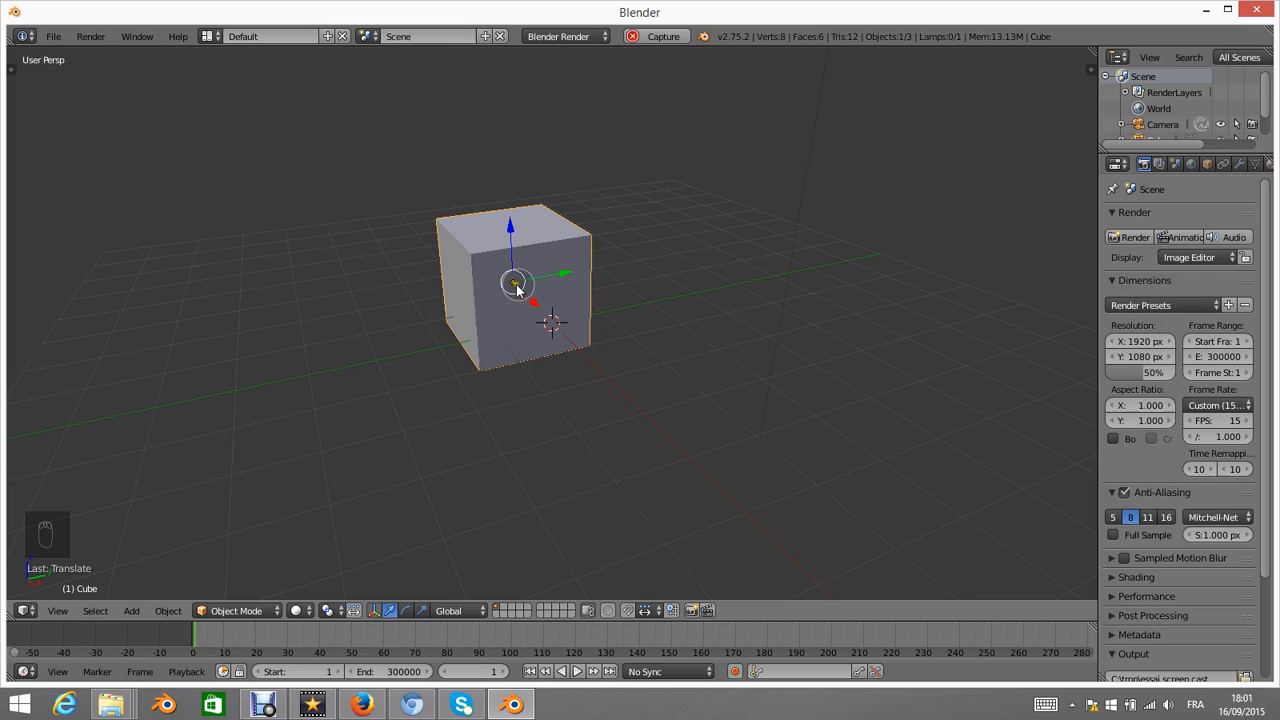
# - Select the cube's four top vertices in Edit Mode and move them down along Z to flatten it
pyautogui.press('Tab')
pyautogui.rightClick(469, 254)
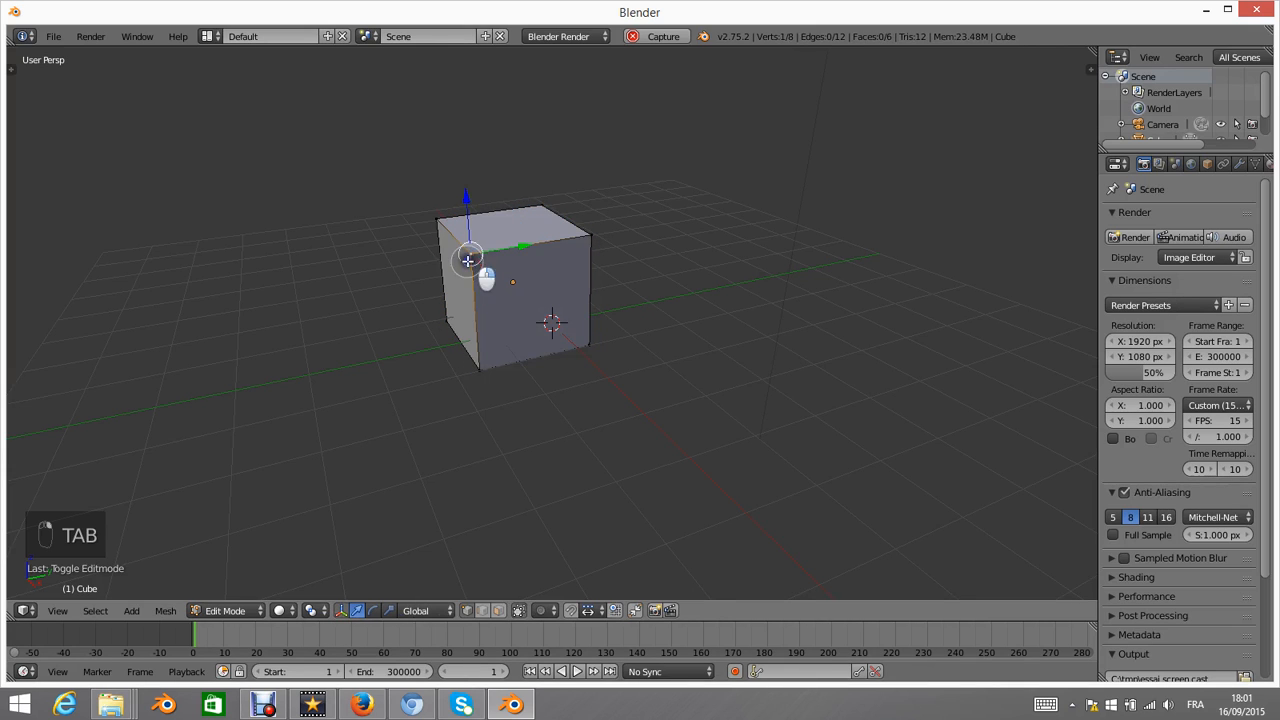
pyautogui.keyDown('shift'); pyautogui.rightClick(591, 237); pyautogui.keyUp('shift')
pyautogui.keyDown('shift'); pyautogui.rightClick(540, 206); pyautogui.keyUp('shift')
pyautogui.keyDown('shift'); pyautogui.rightClick(438, 218); pyautogui.keyUp('shift')
pyautogui.press('g')
pyautogui.press('z')
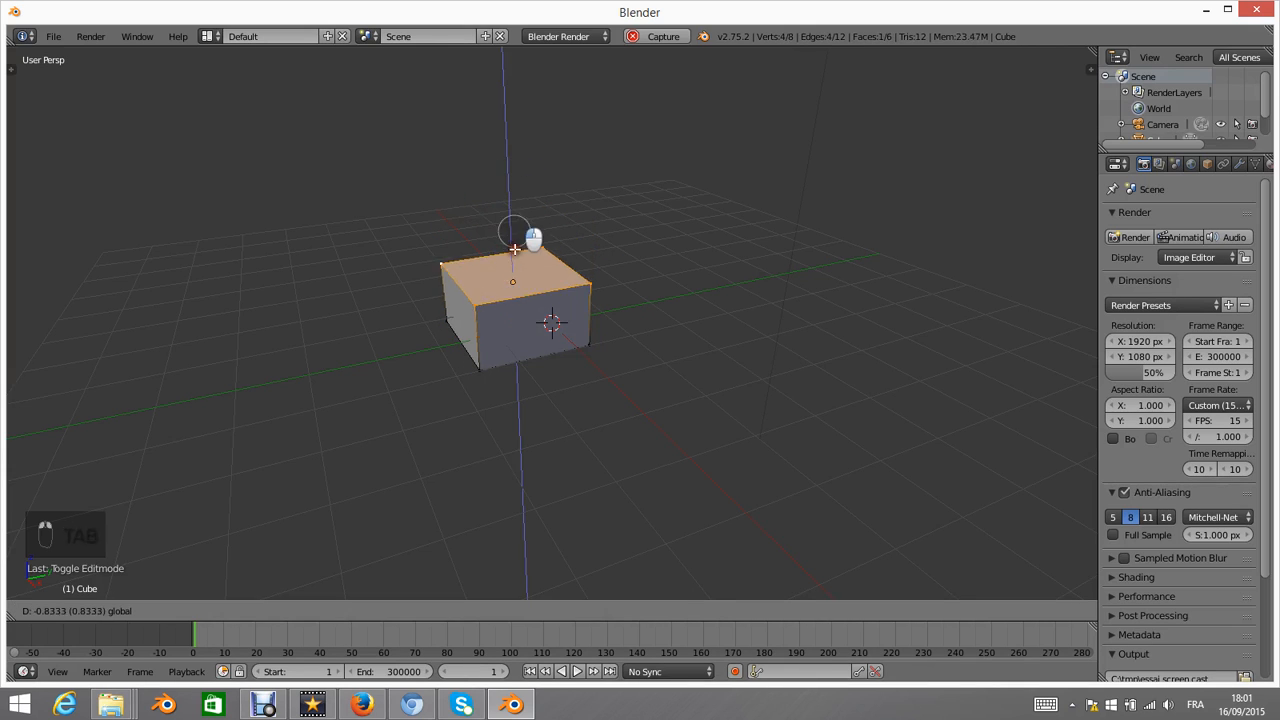
pyautogui.click(514, 243)
# - Extrude the top face upward and scale it down to taper the body
pyautogui.press('e')
pyautogui.click(639, 183)
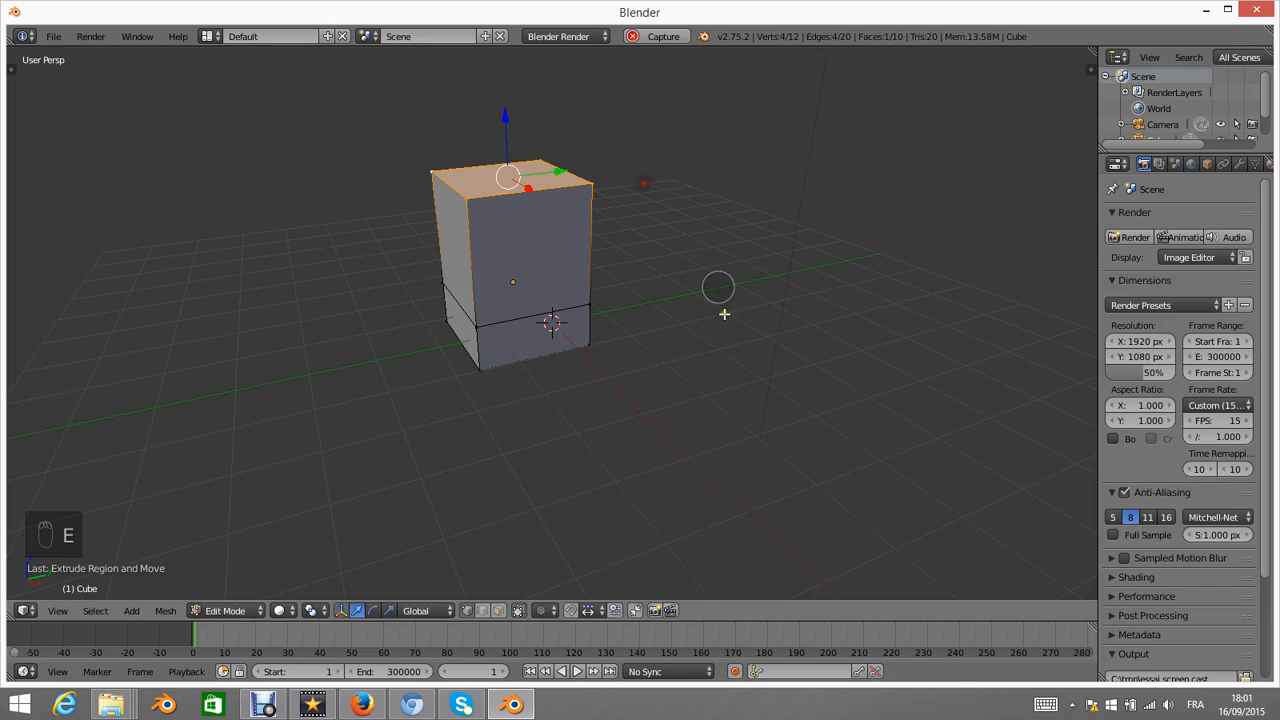
pyautogui.press('s')
pyautogui.click(643, 309)
# - Extrude the narrowed top face upward again and scale it up into a wide flared rim
pyautogui.press('e')
pyautogui.click(653, 262)
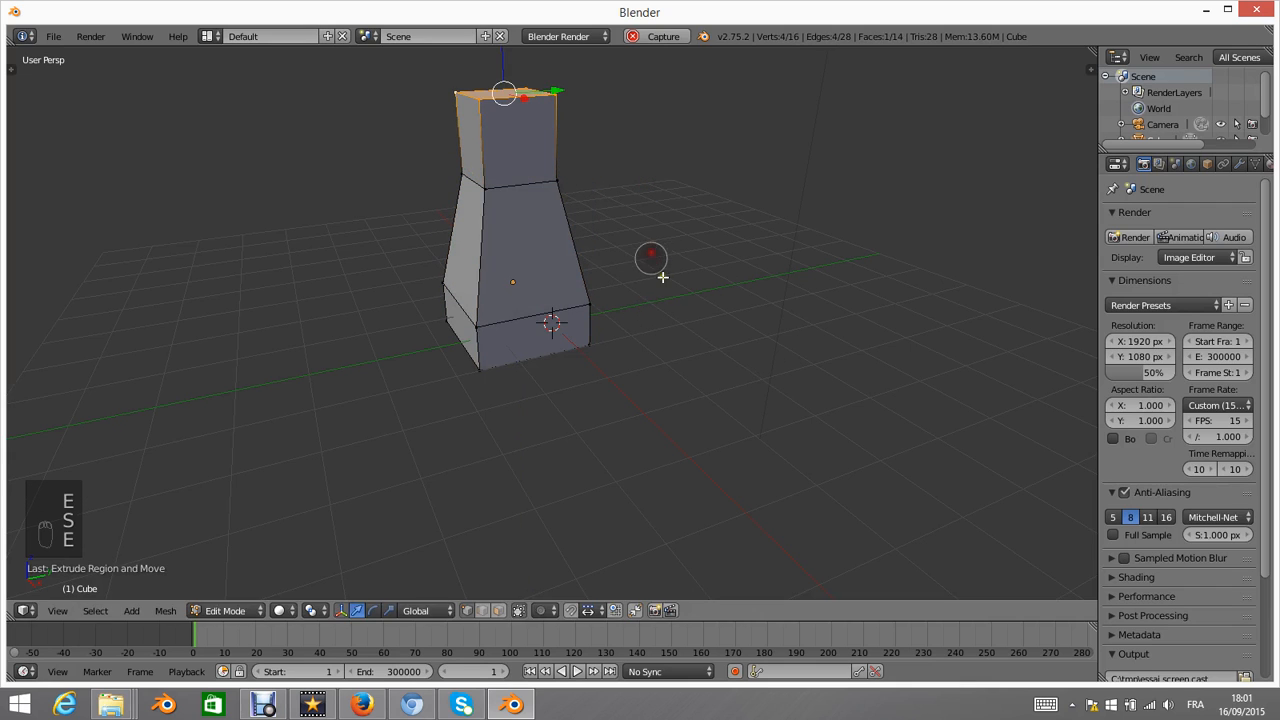
pyautogui.press('s')
pyautogui.click(894, 533)
# - Inset the flared top face, extrude it down into the body as a narrowing cavity, and return to Object Mode
pyautogui.scroll(-3, 646, 344)
pyautogui.moveTo(646, 344); pyautogui.dragTo(717, 389, button='middle')
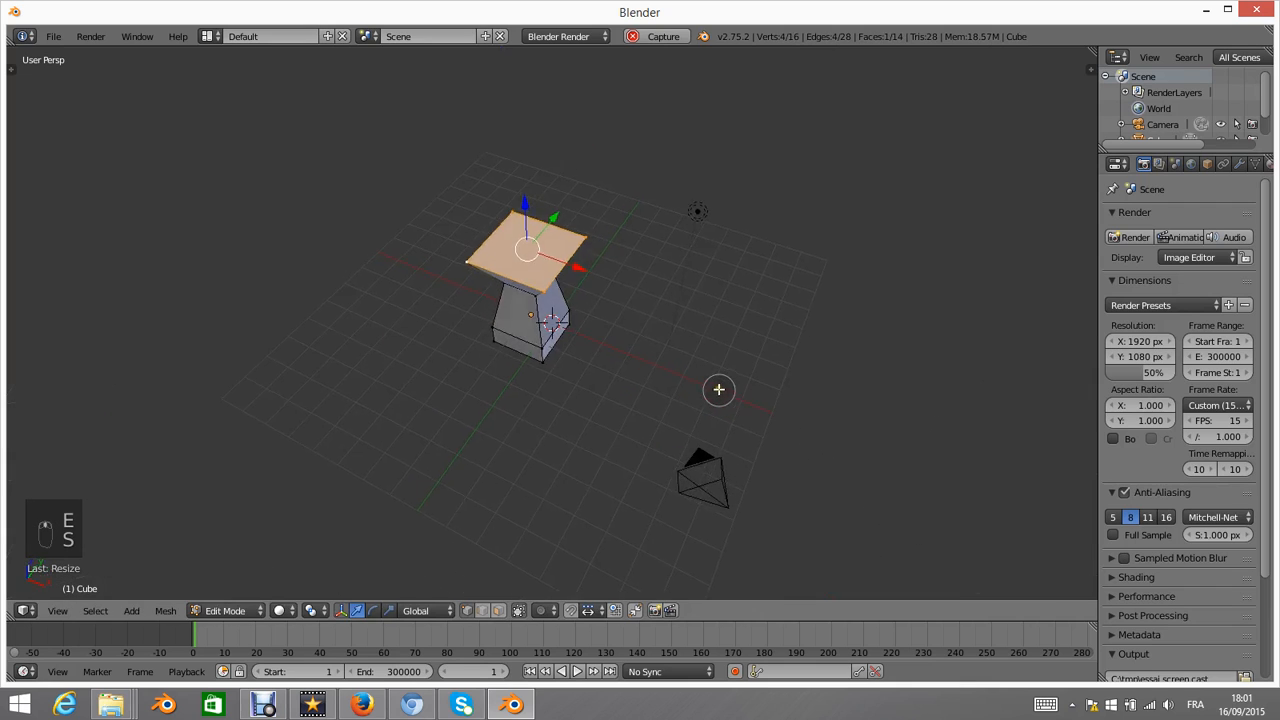
pyautogui.press('i')
pyautogui.click(738, 399)
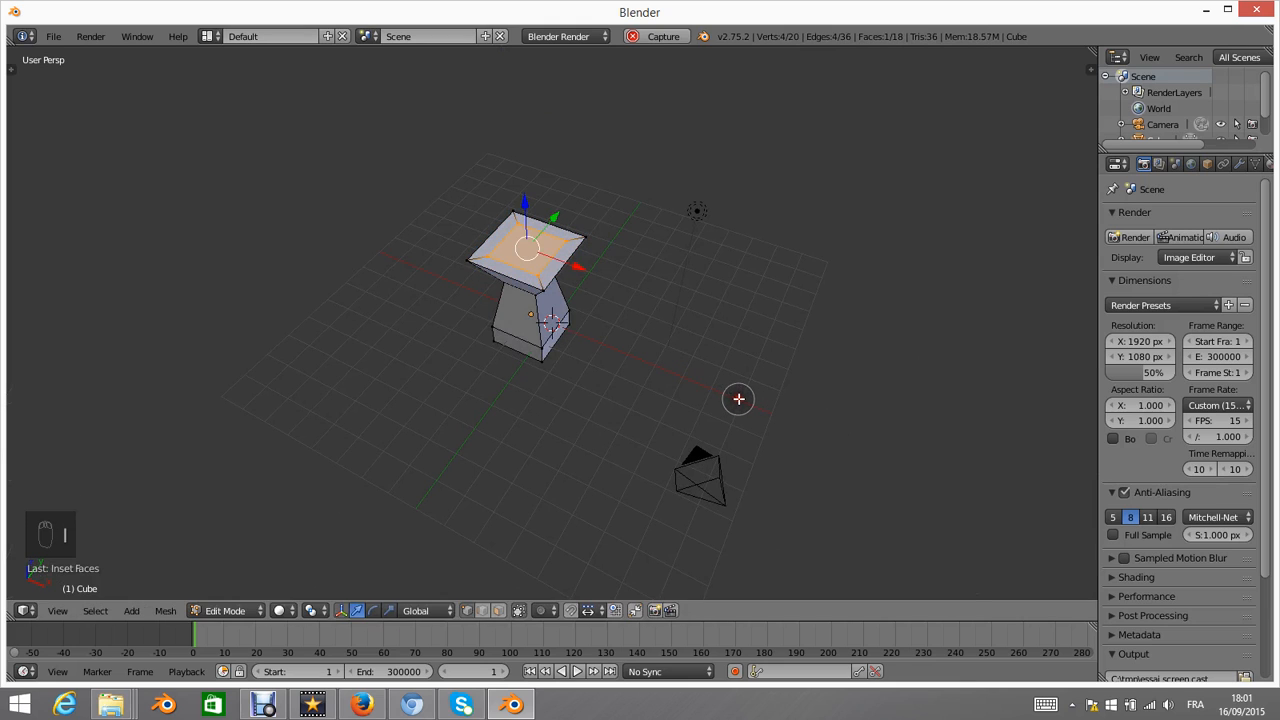
pyautogui.press('e')
pyautogui.click(785, 449)
pyautogui.press('s')
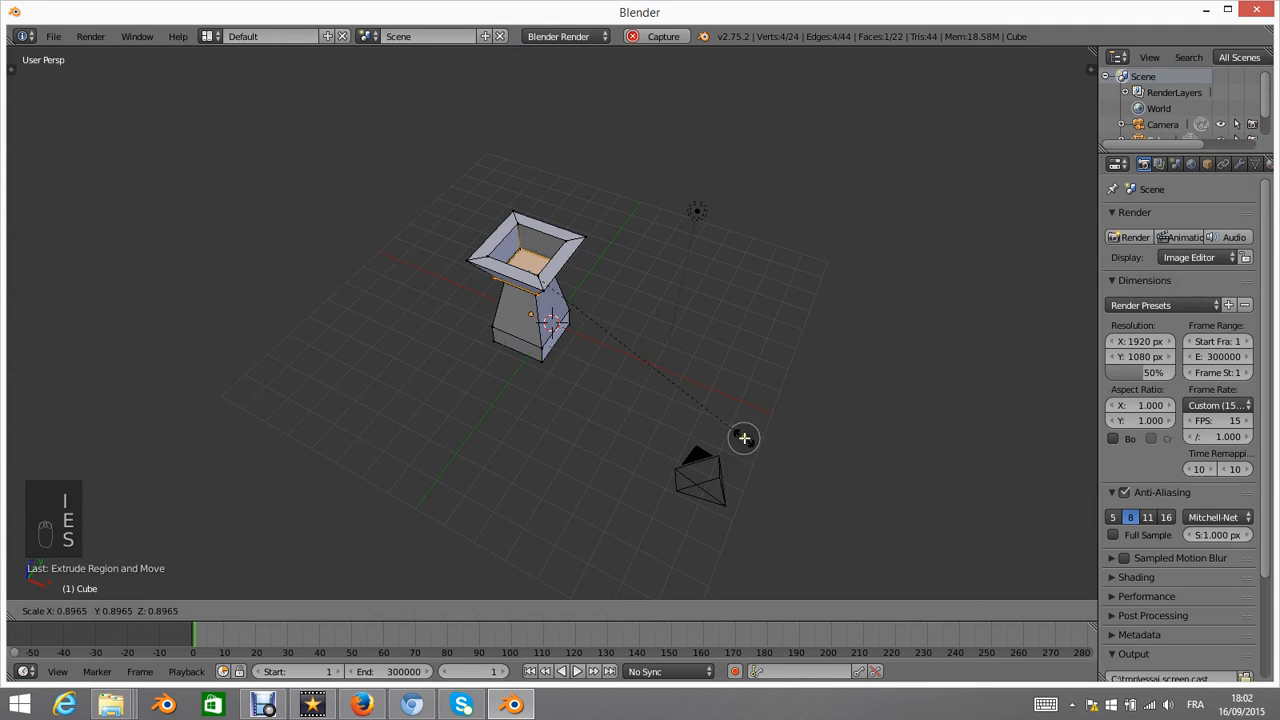
pyautogui.click(670, 383)
pyautogui.press('Tab')
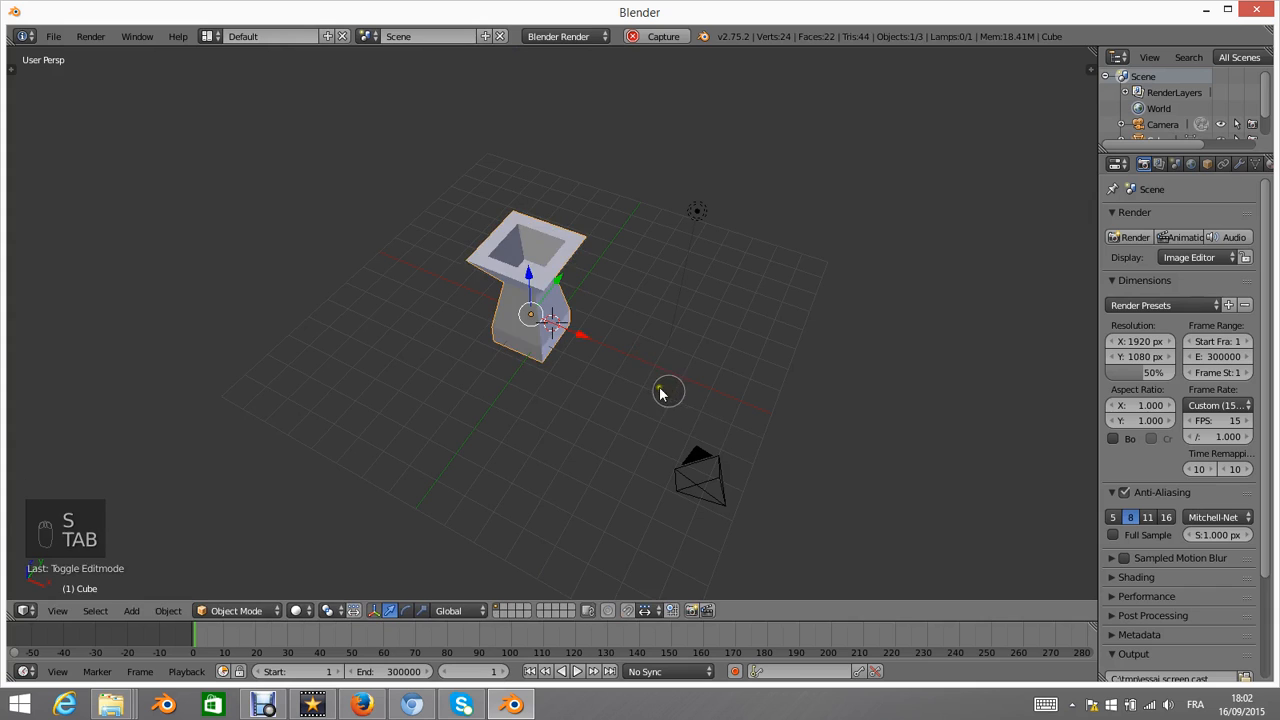
# - Add a level 2 subdivision surface to the vase and shade it smooth
pyautogui.hotkey('ctrl', '2')
pyautogui.scroll(6, 585, 343)
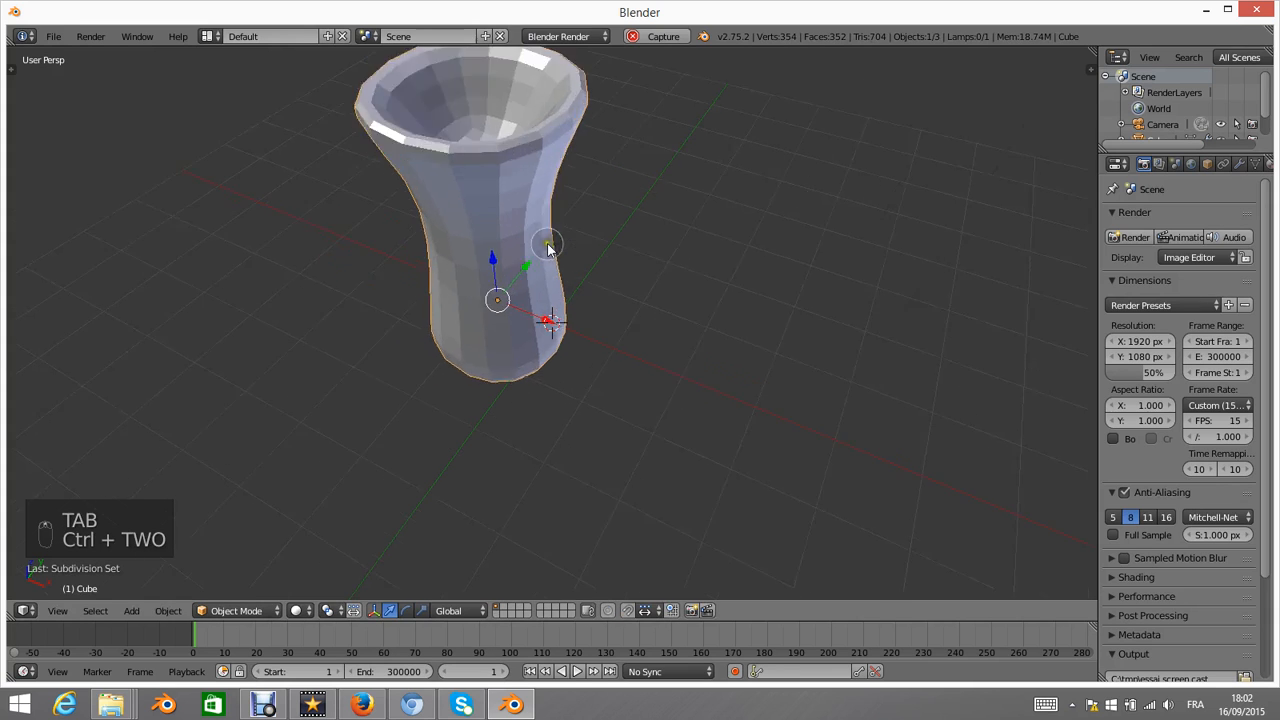
pyautogui.press('t')
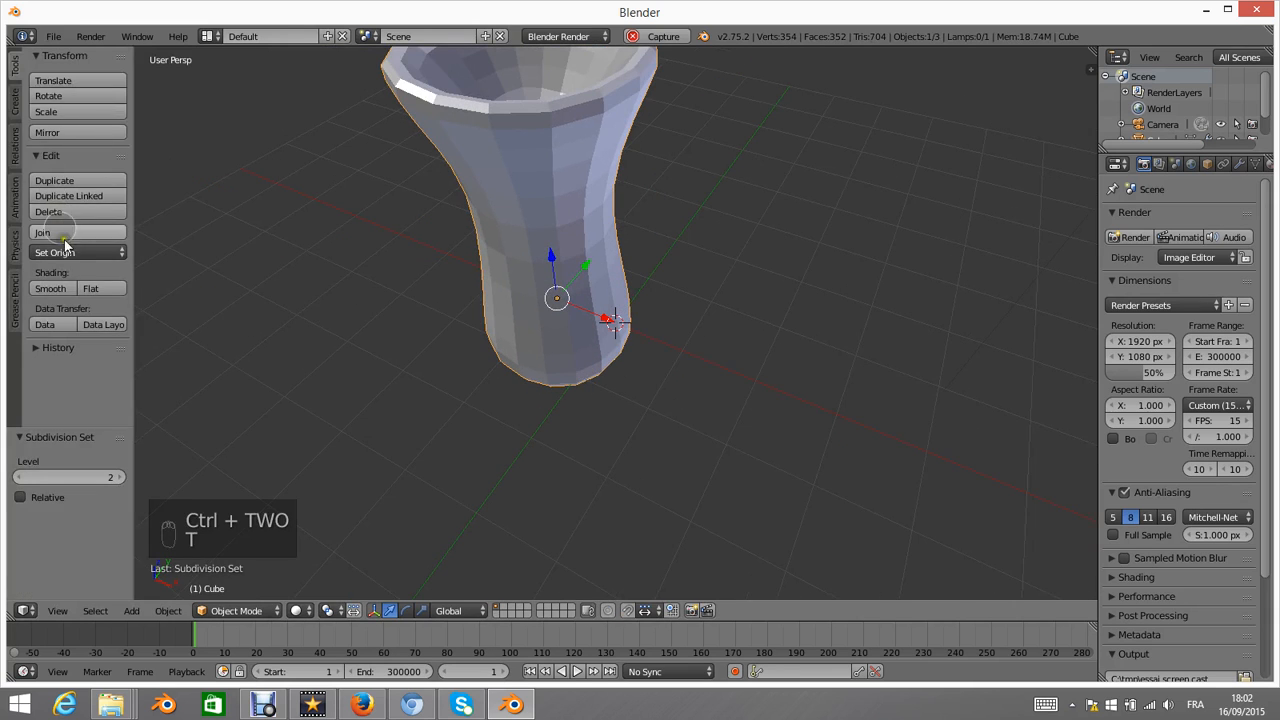
pyautogui.click(90, 289)
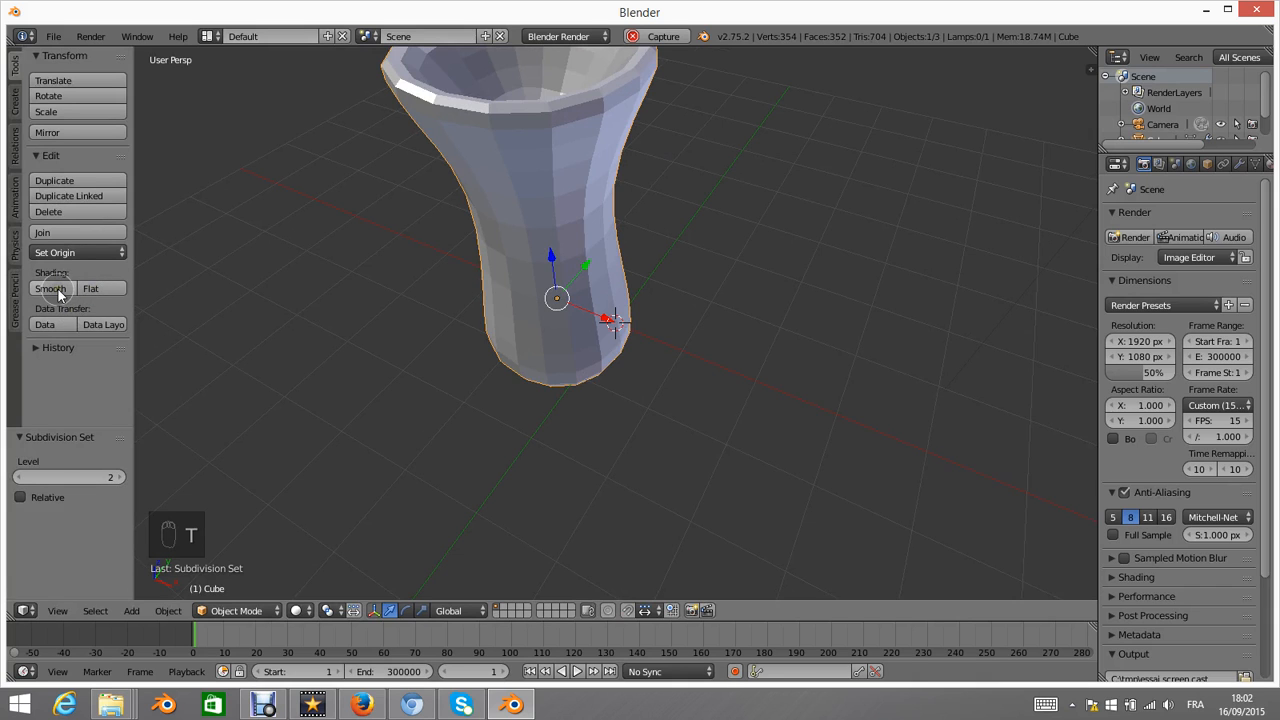
pyautogui.click(52, 288)
pyautogui.scroll(-5, 505, 220)
pyautogui.moveTo(507, 222); pyautogui.dragTo(706, 84, button='middle')
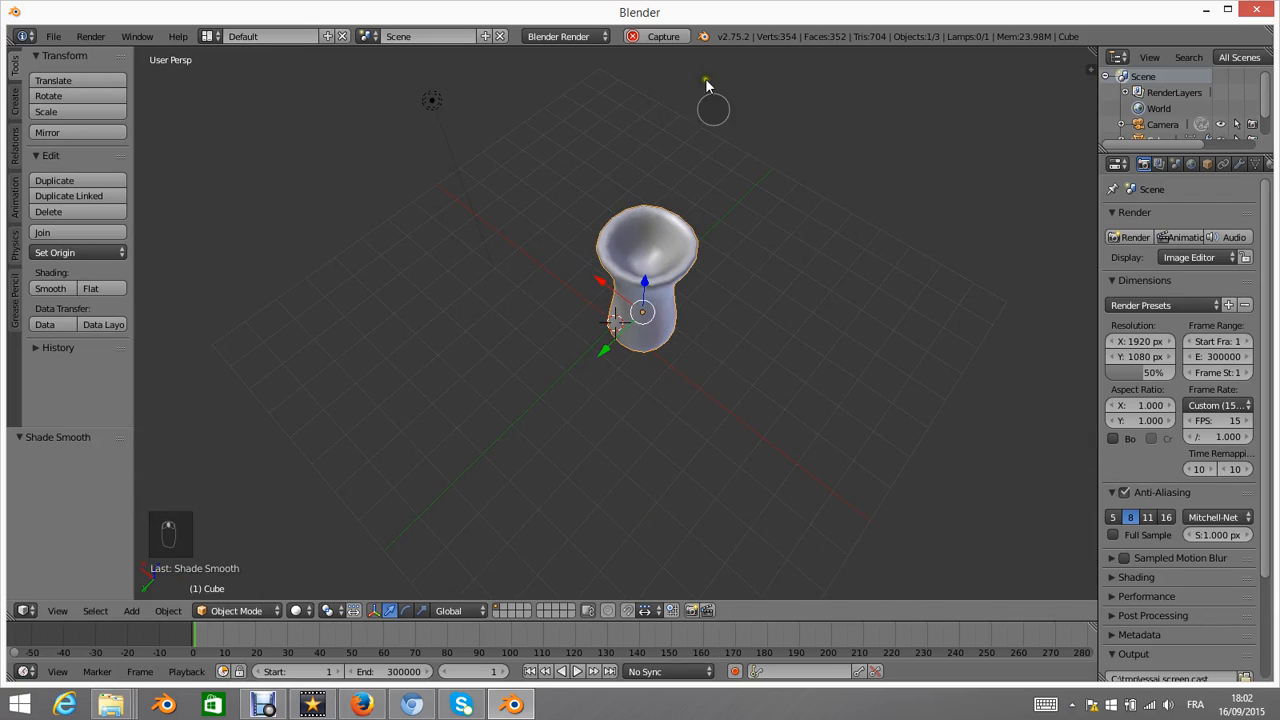
pyautogui.click(666, 38)
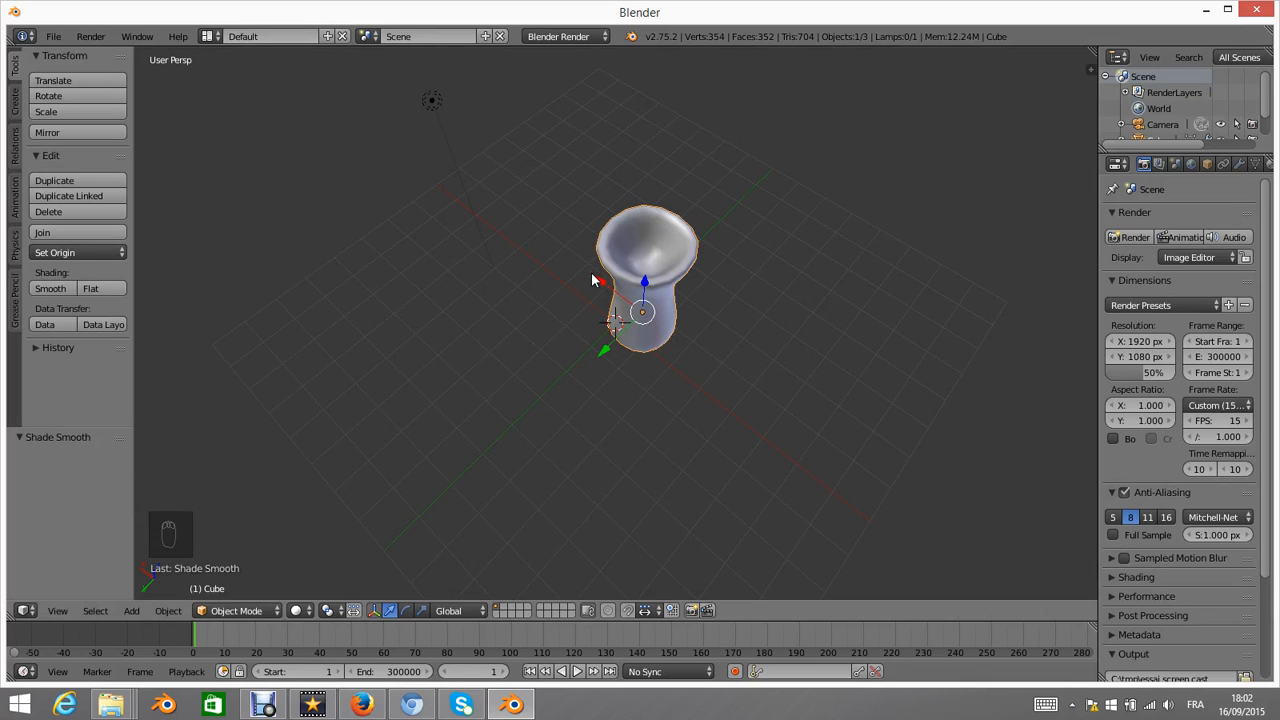
pyautogui.press('super+e')
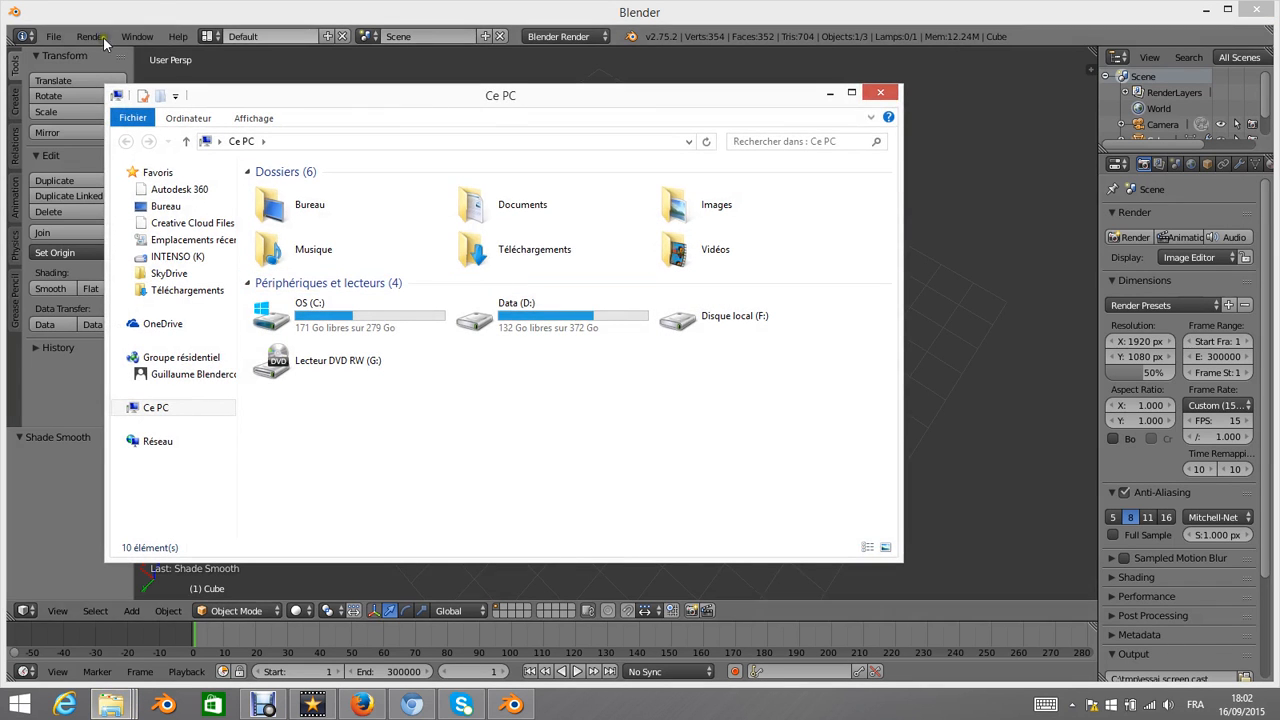
pyautogui.doubleClick(404, 322)
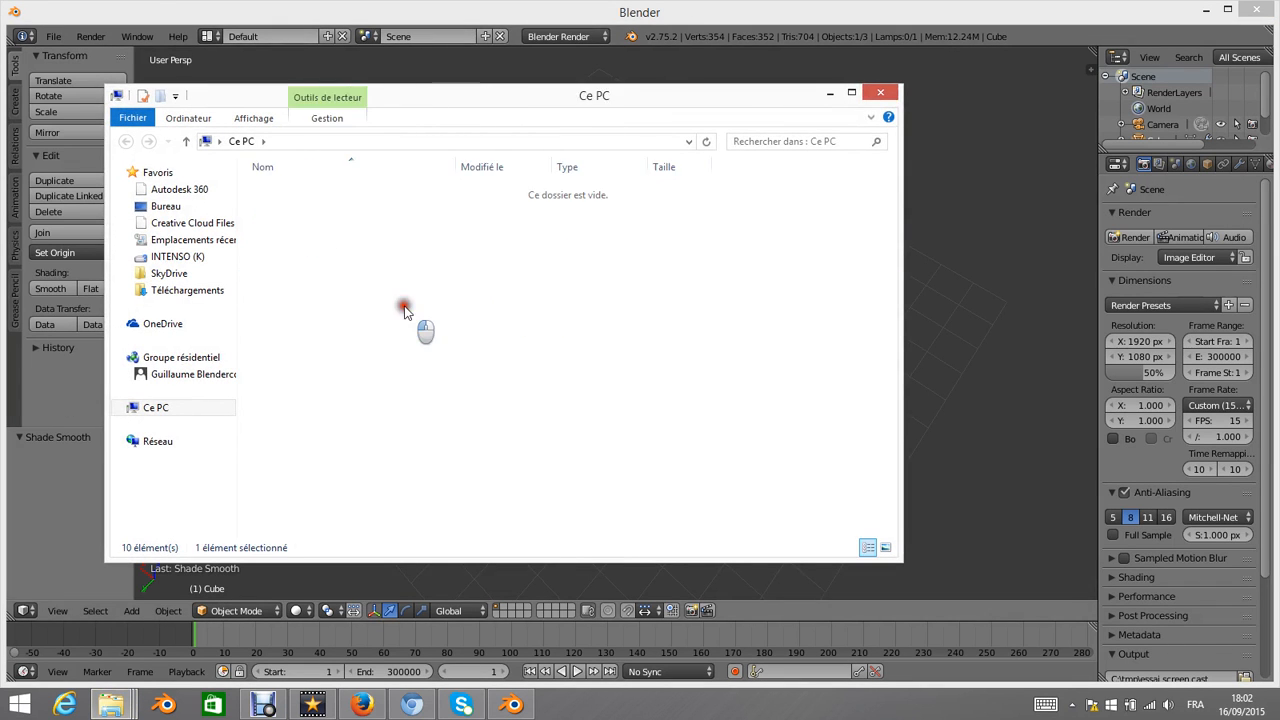
pyautogui.doubleClick(297, 410)
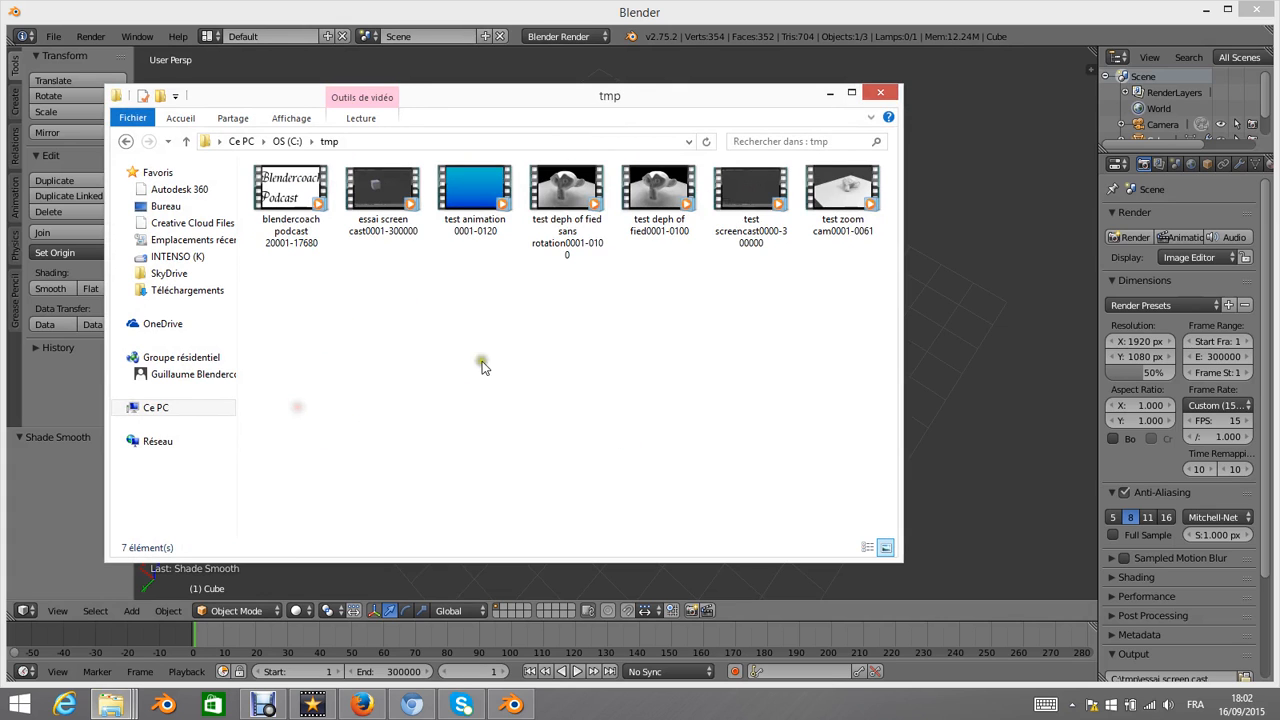
pyautogui.doubleClick(393, 218)
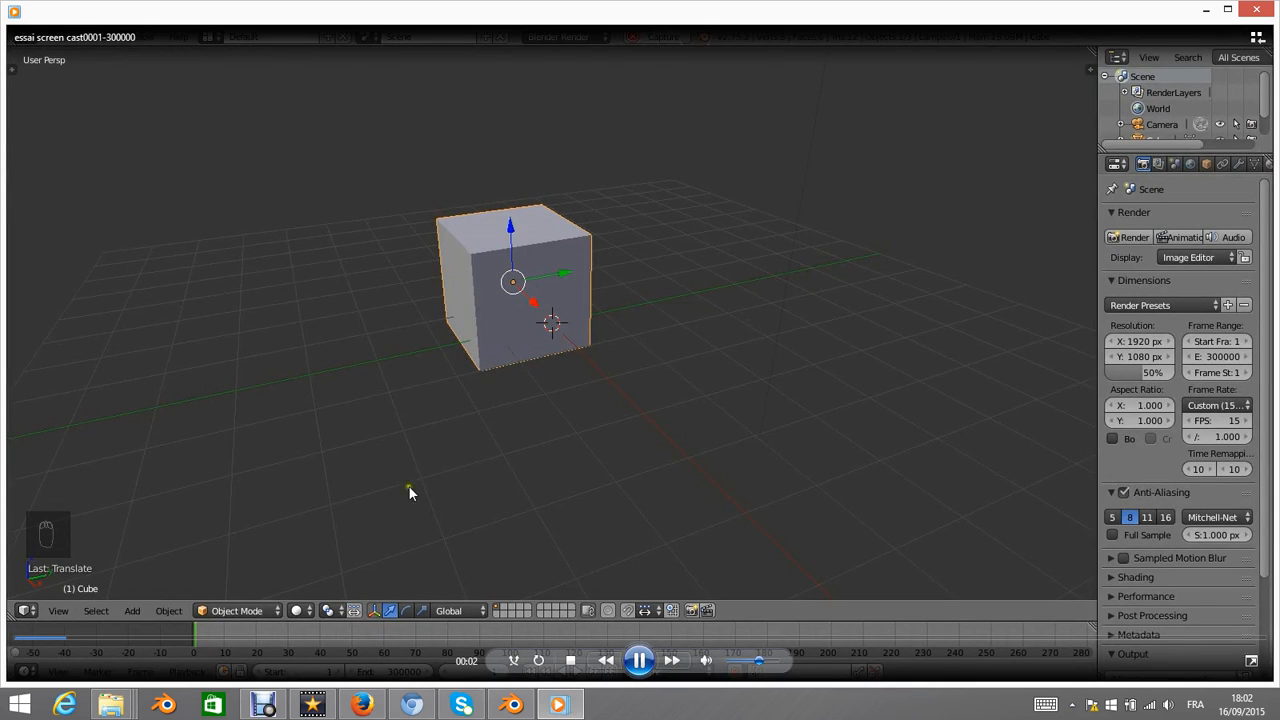
# - Review the recorded screencast in full screen, skipping ahead to the modelling part, and close the video player
pyautogui.doubleClick(764, 349)
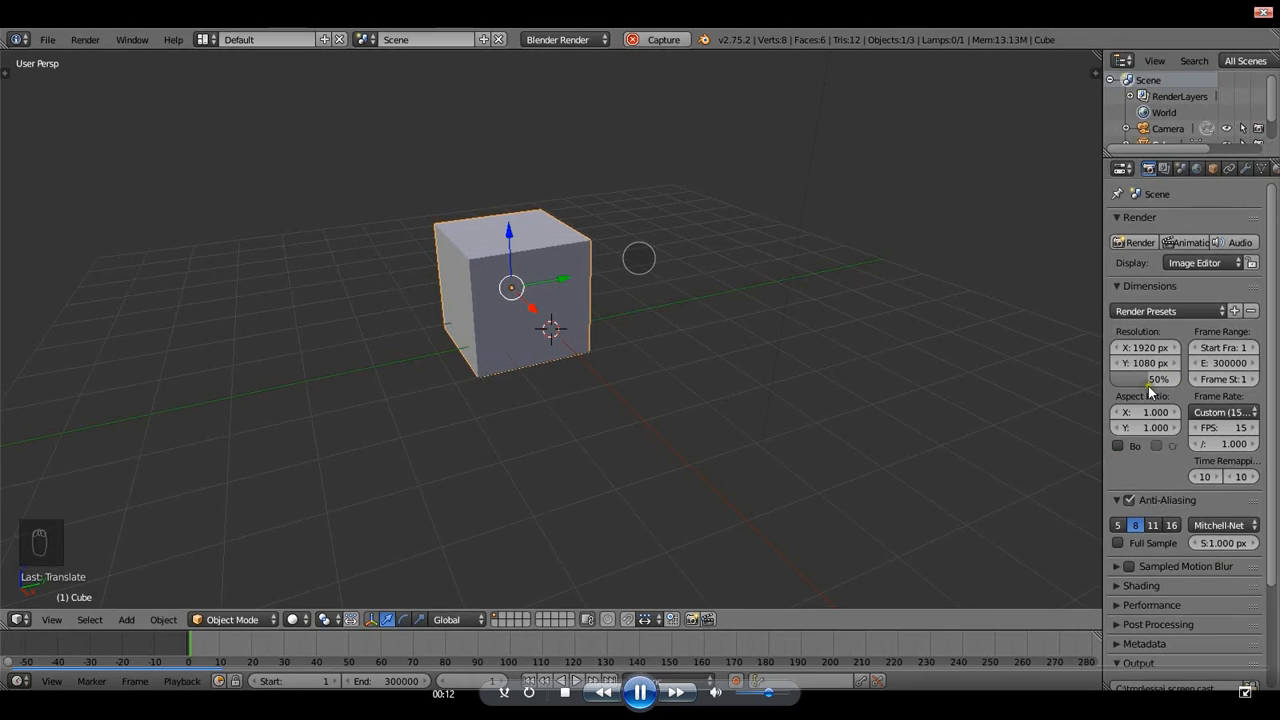
pyautogui.click(400, 668)
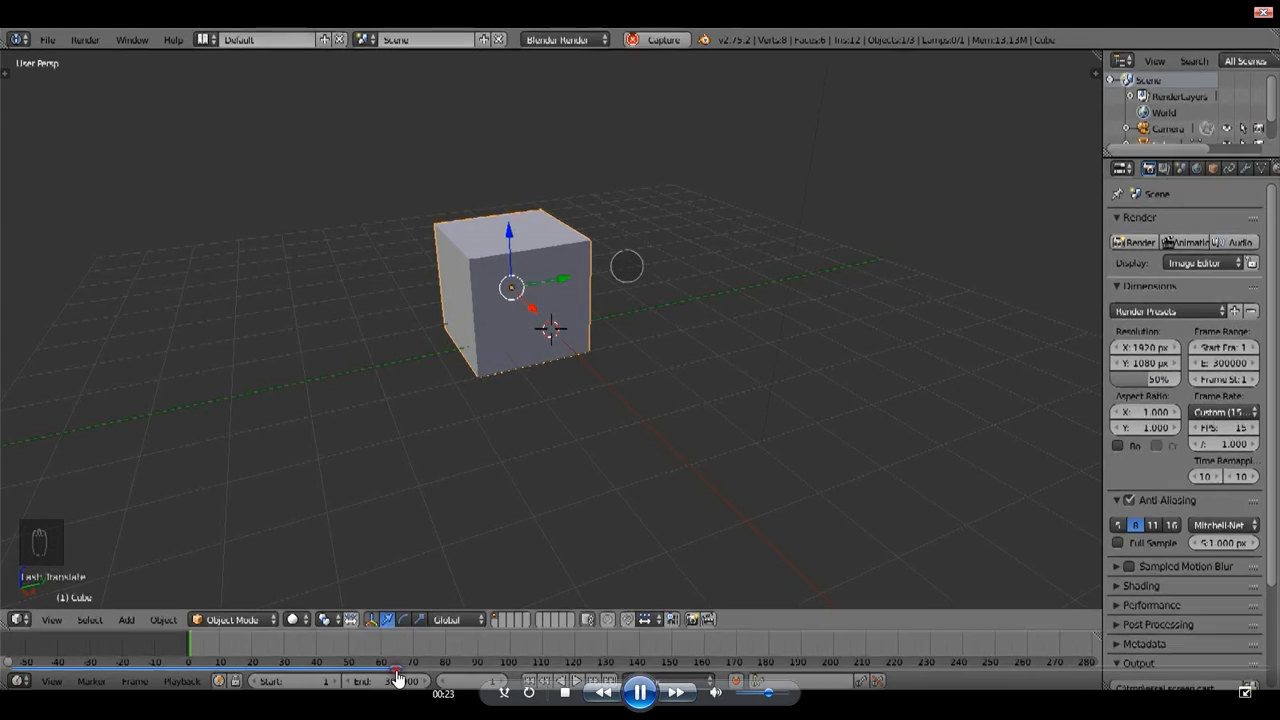
pyautogui.click(548, 669)
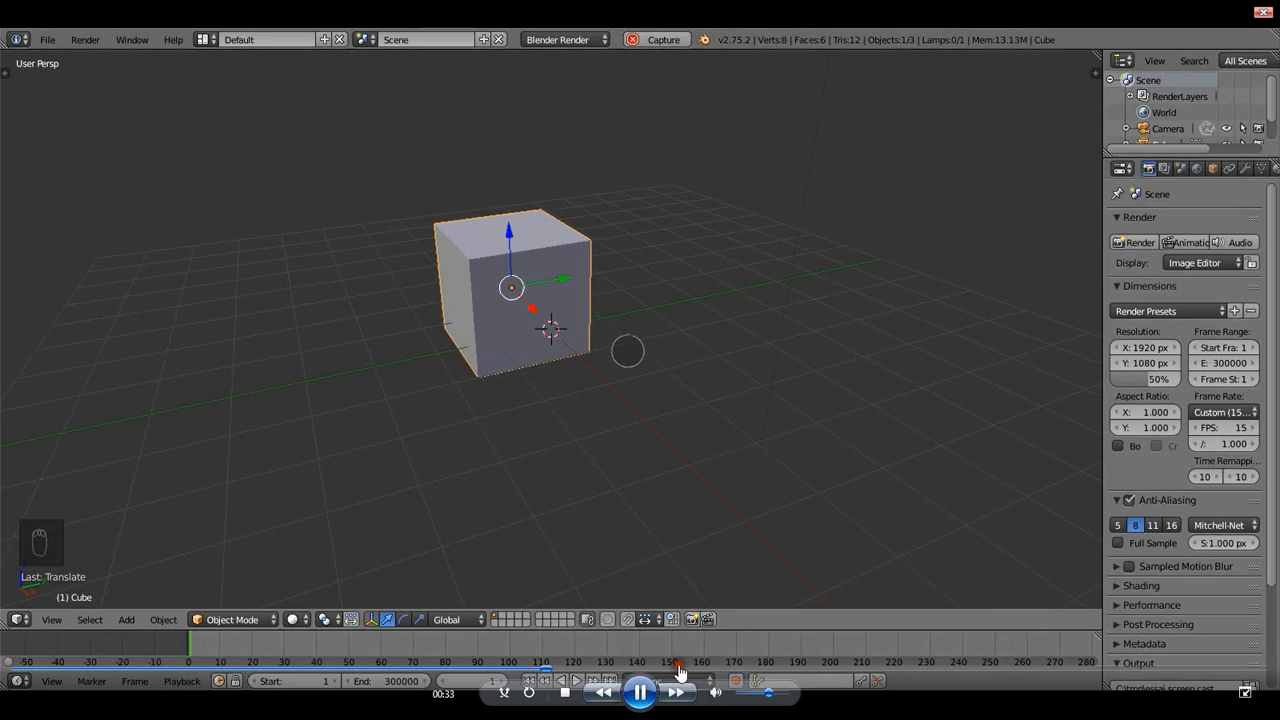
pyautogui.click(812, 669)
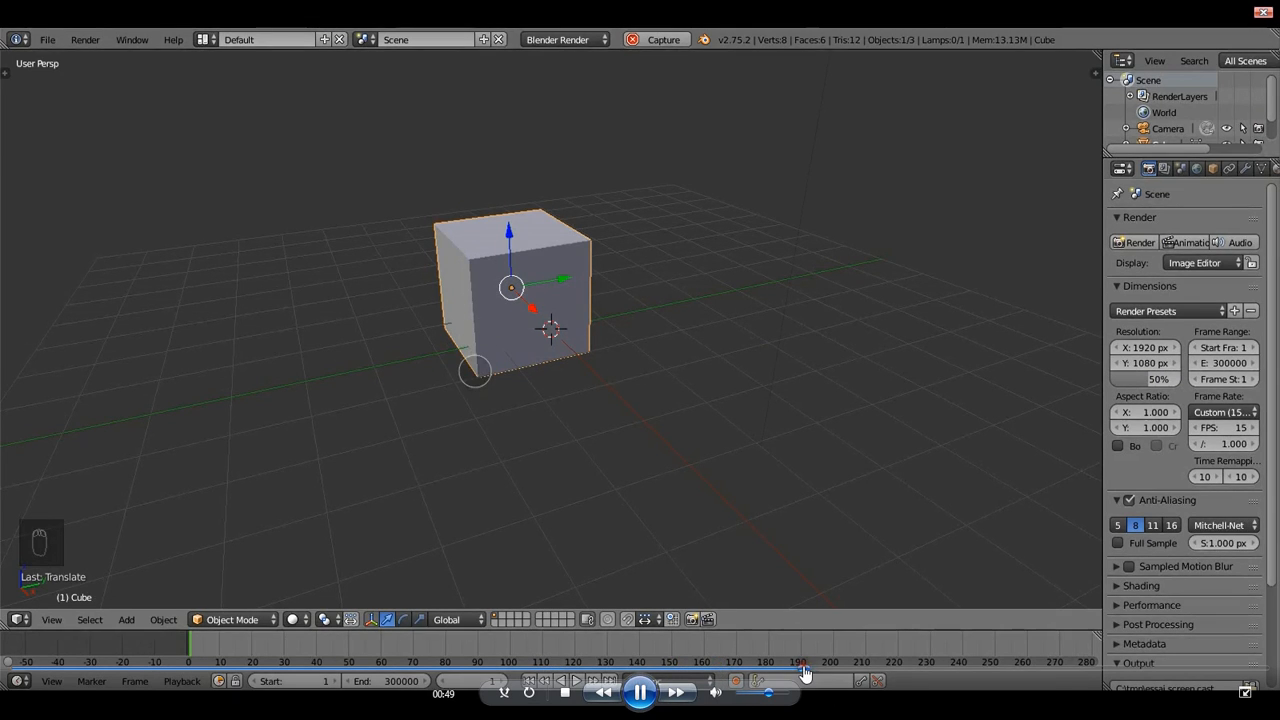
pyautogui.click(930, 669)
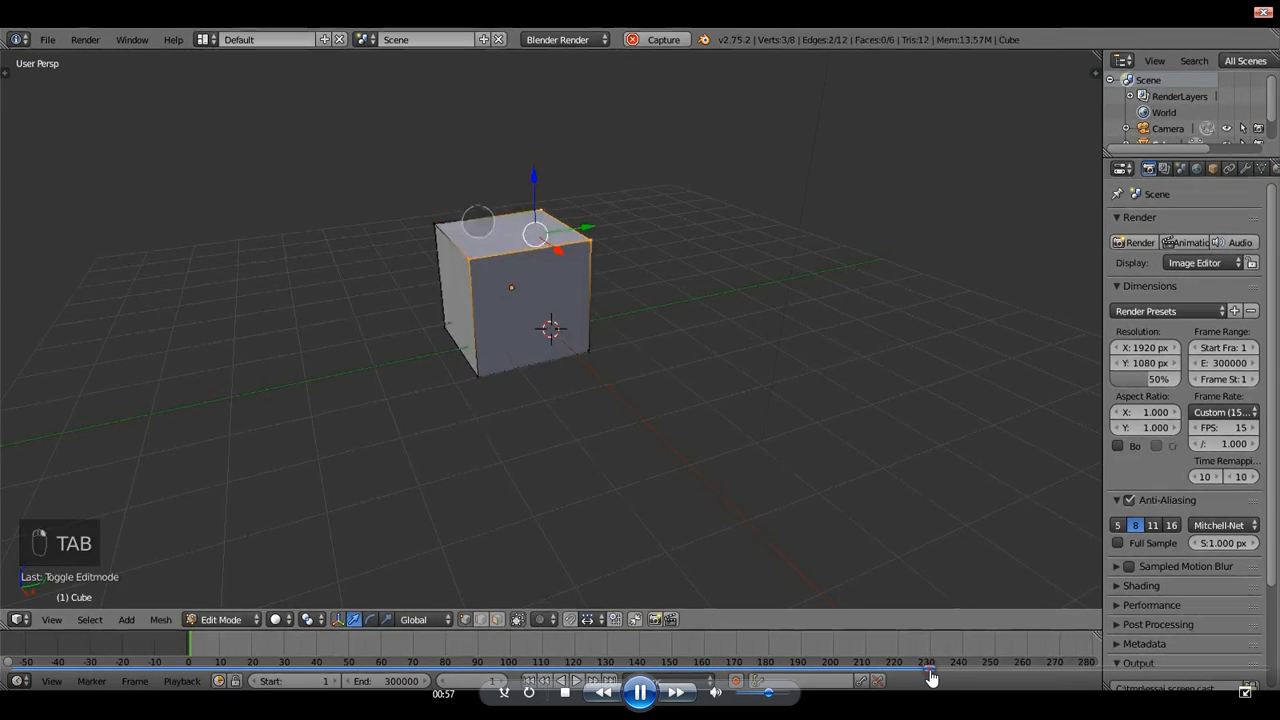
pyautogui.click(911, 669)
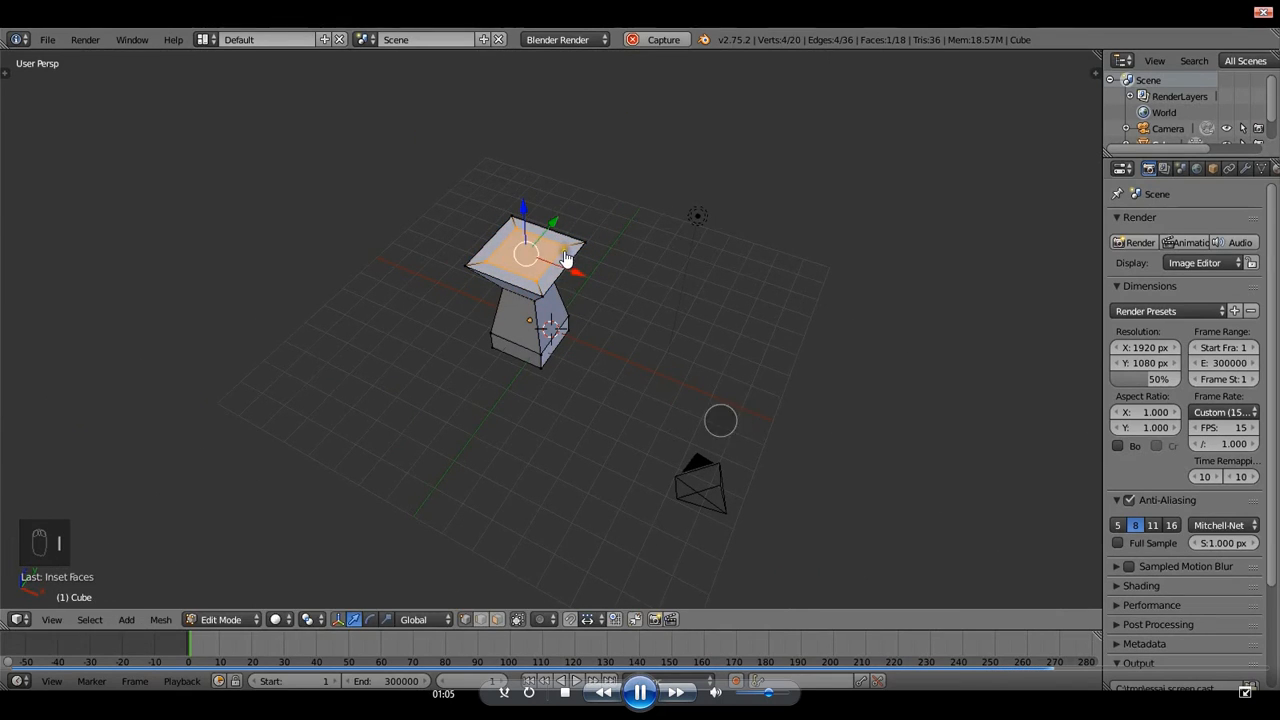
pyautogui.click(640, 692)
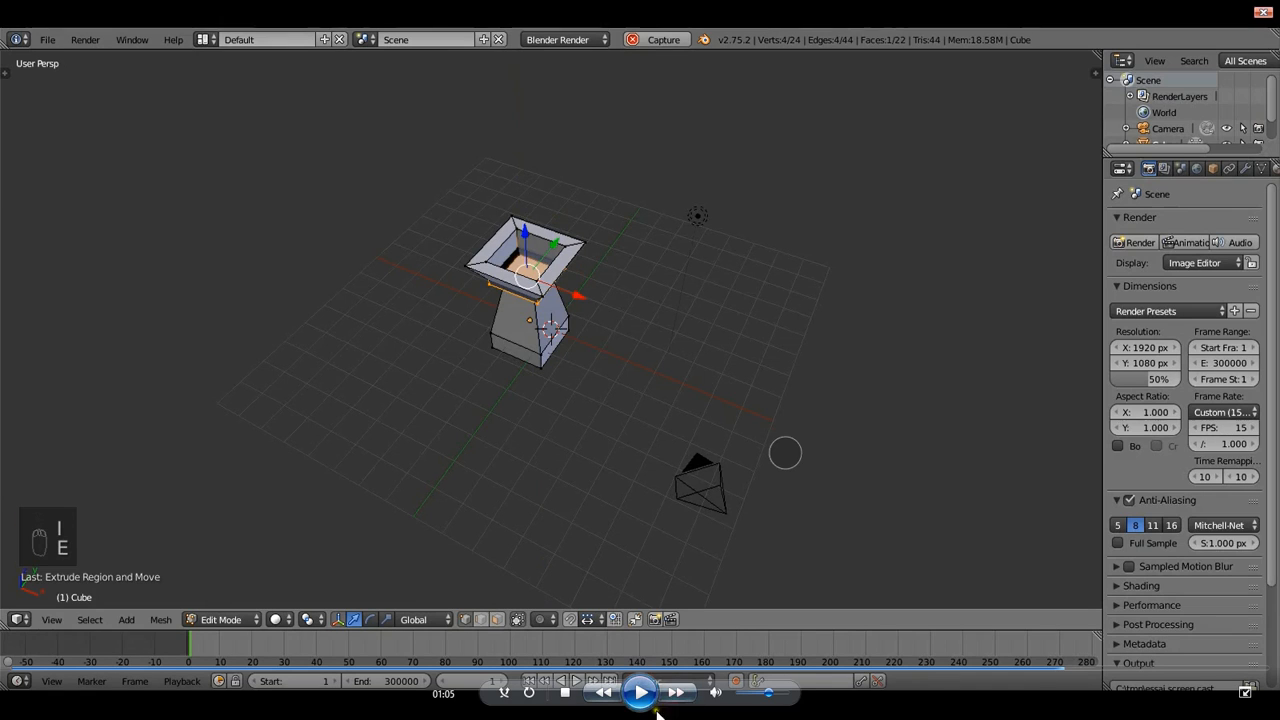
pyautogui.click(640, 693)
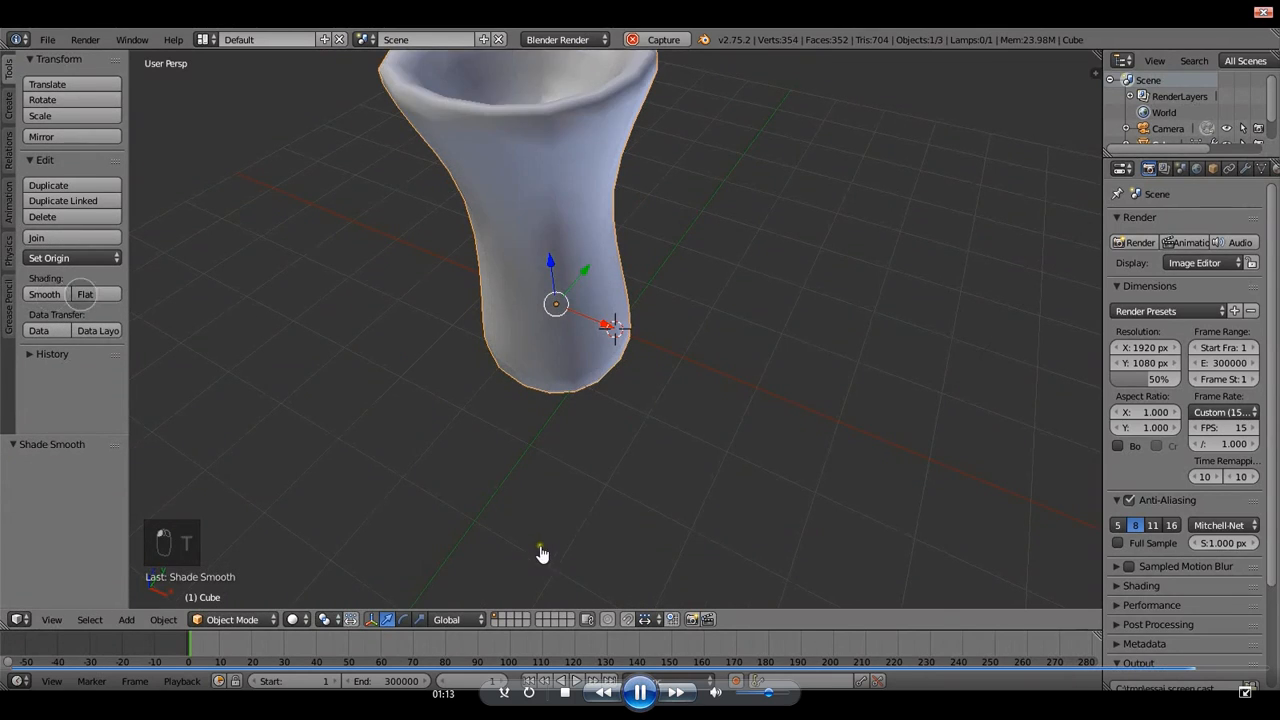
pyautogui.press('Escape')
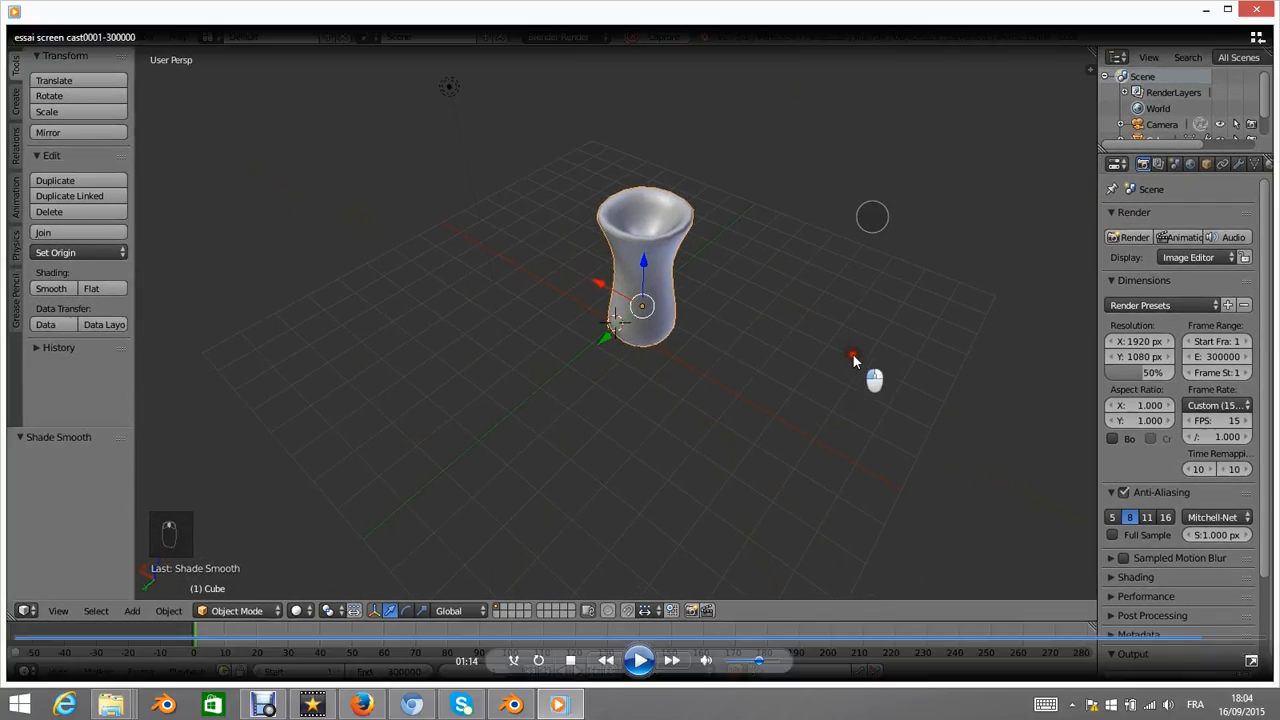
pyautogui.click(1256, 9)
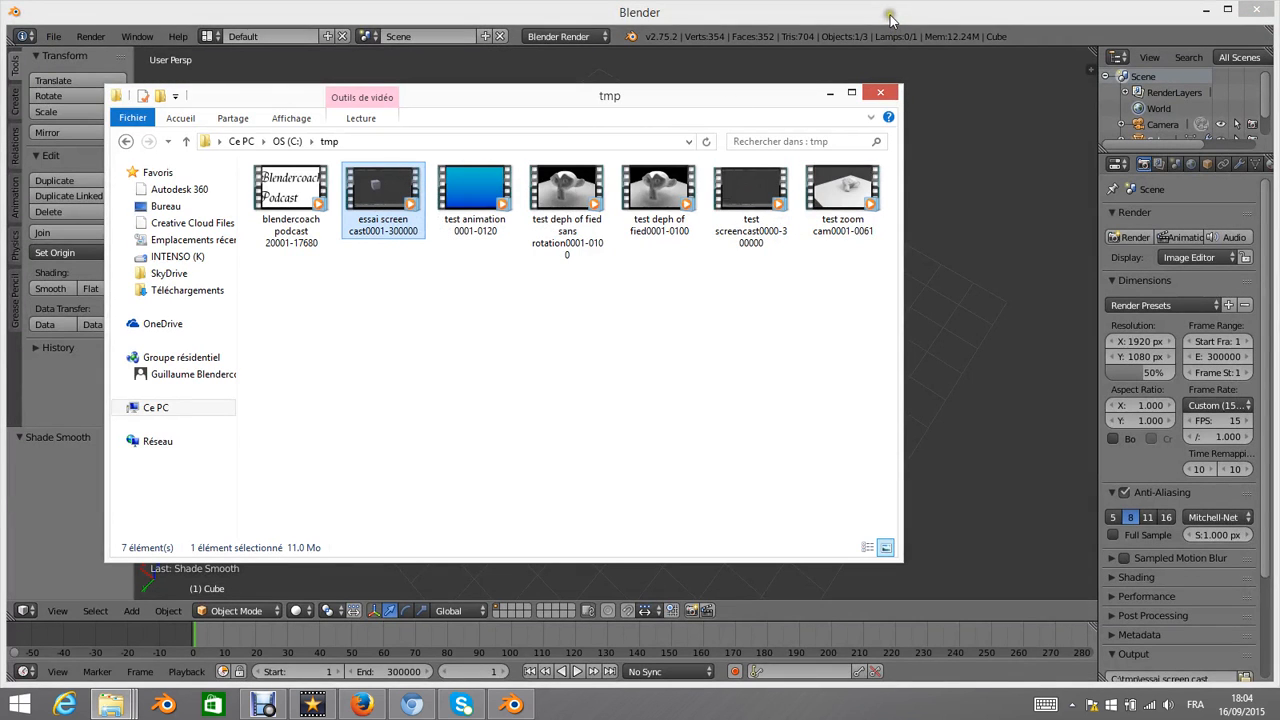
# - Return to Blender and switch the screen layout to Video Editing
pyautogui.click(714, 14)
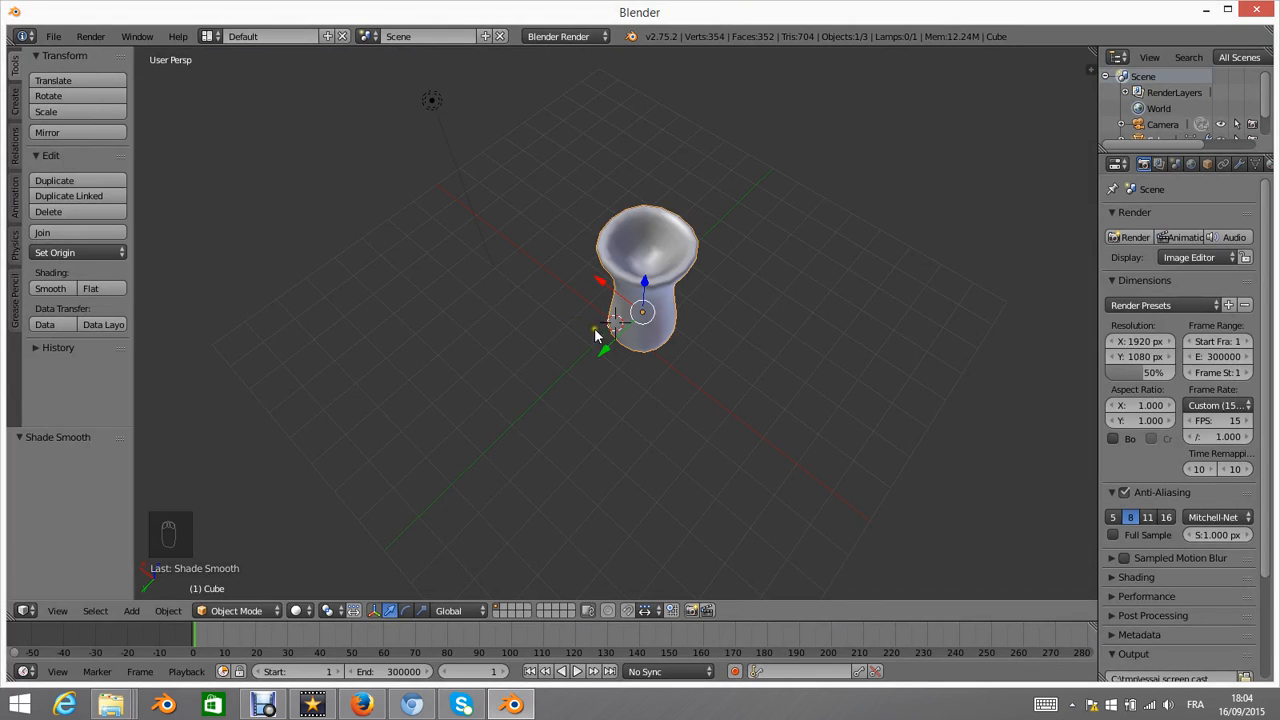
pyautogui.click(208, 36)
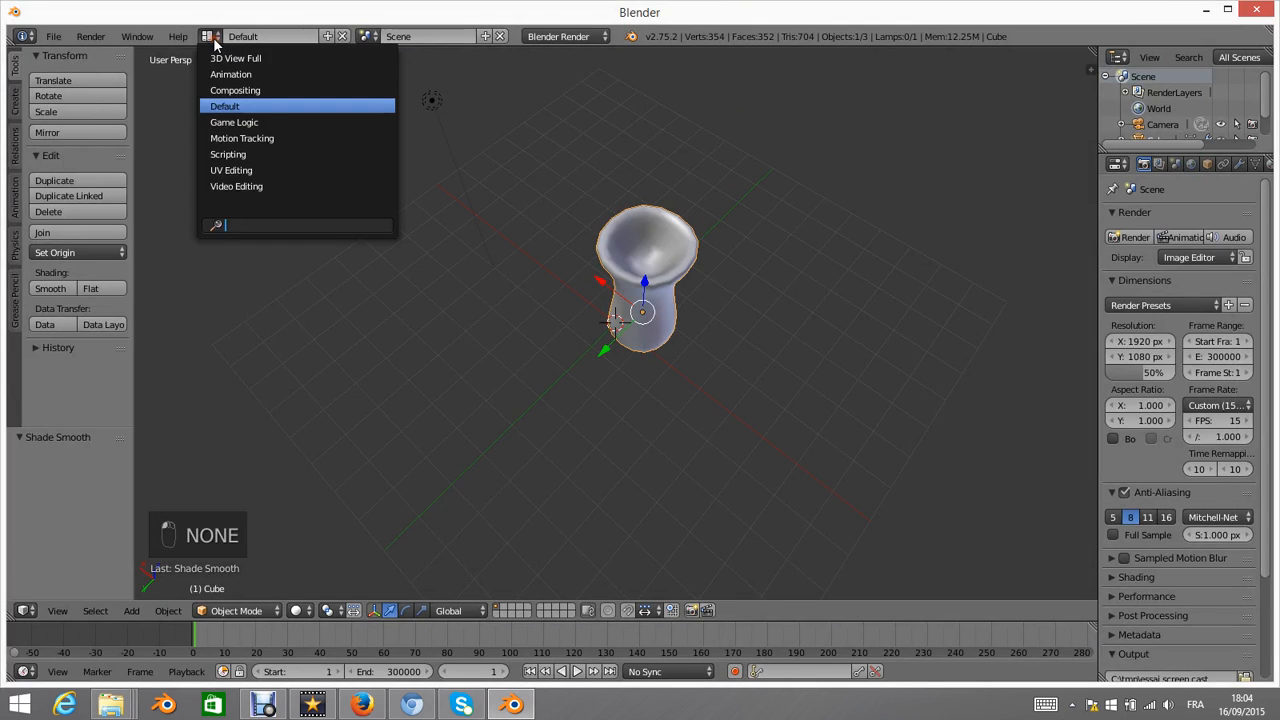
pyautogui.click(248, 186)
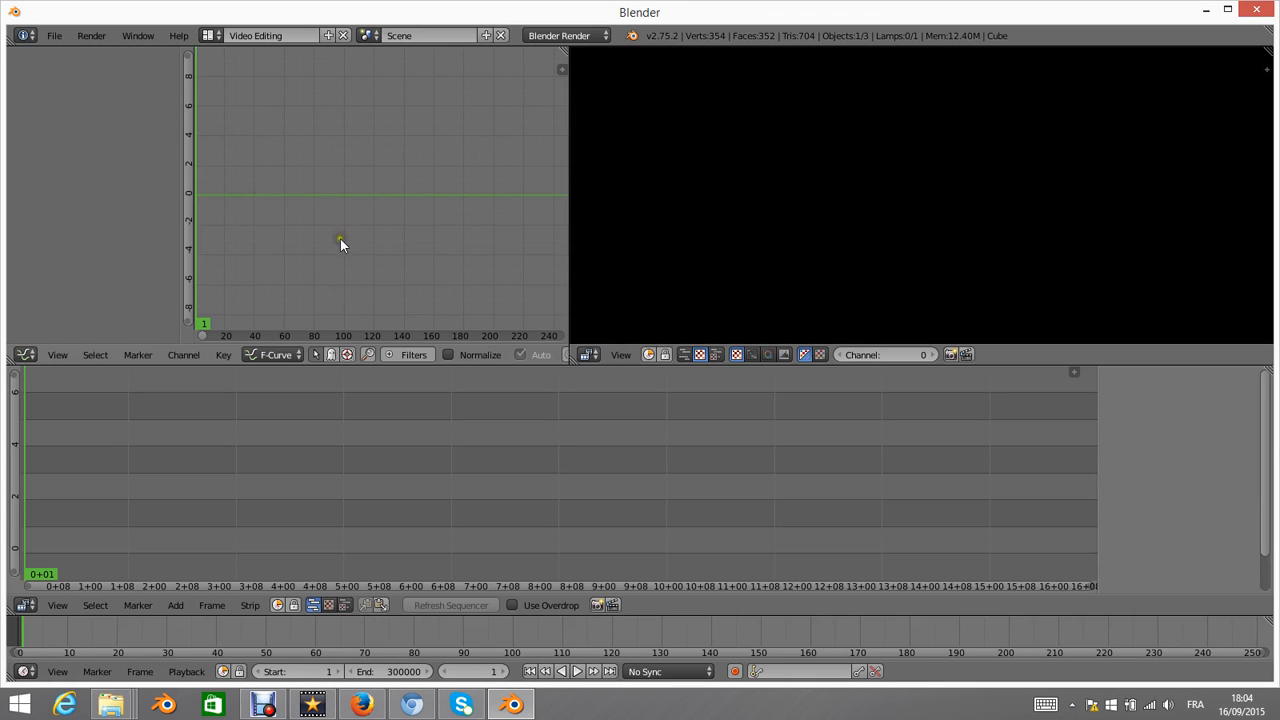
# - Add the movie essai screen cast0001-300000.avi from C:\tmp\ to the sequencer as a strip
pyautogui.click(176, 605)
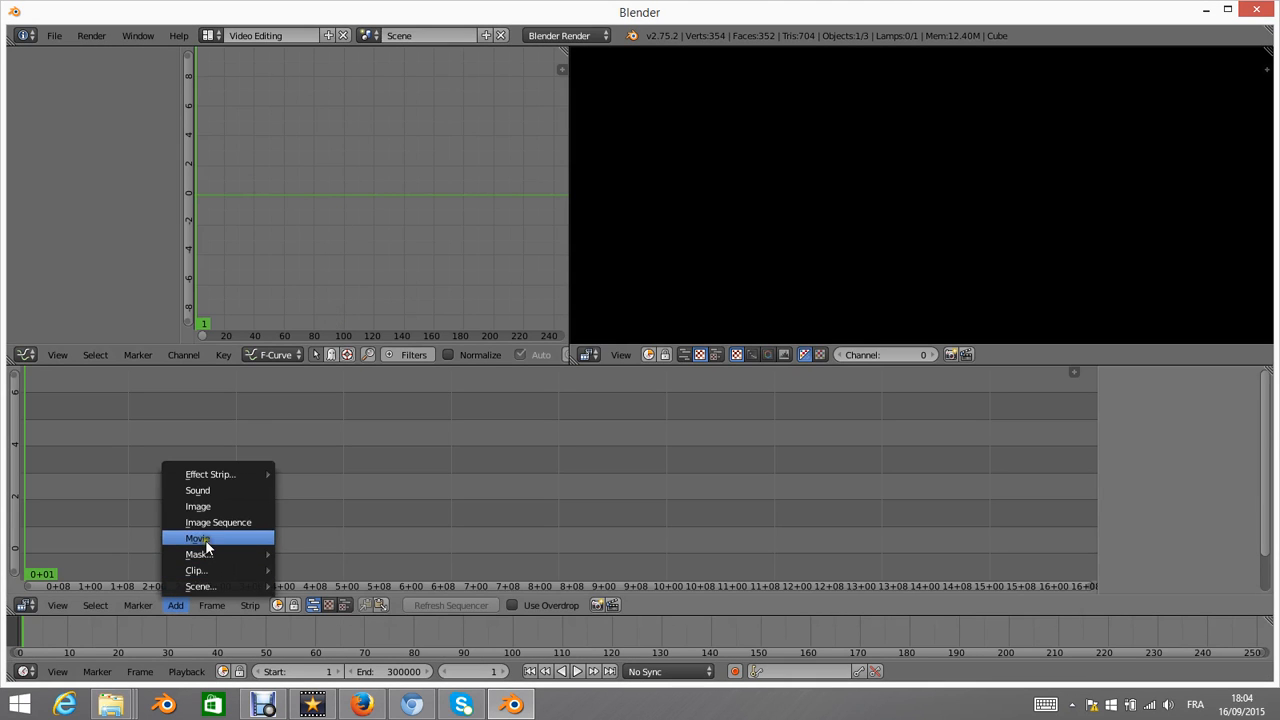
pyautogui.click(205, 538)
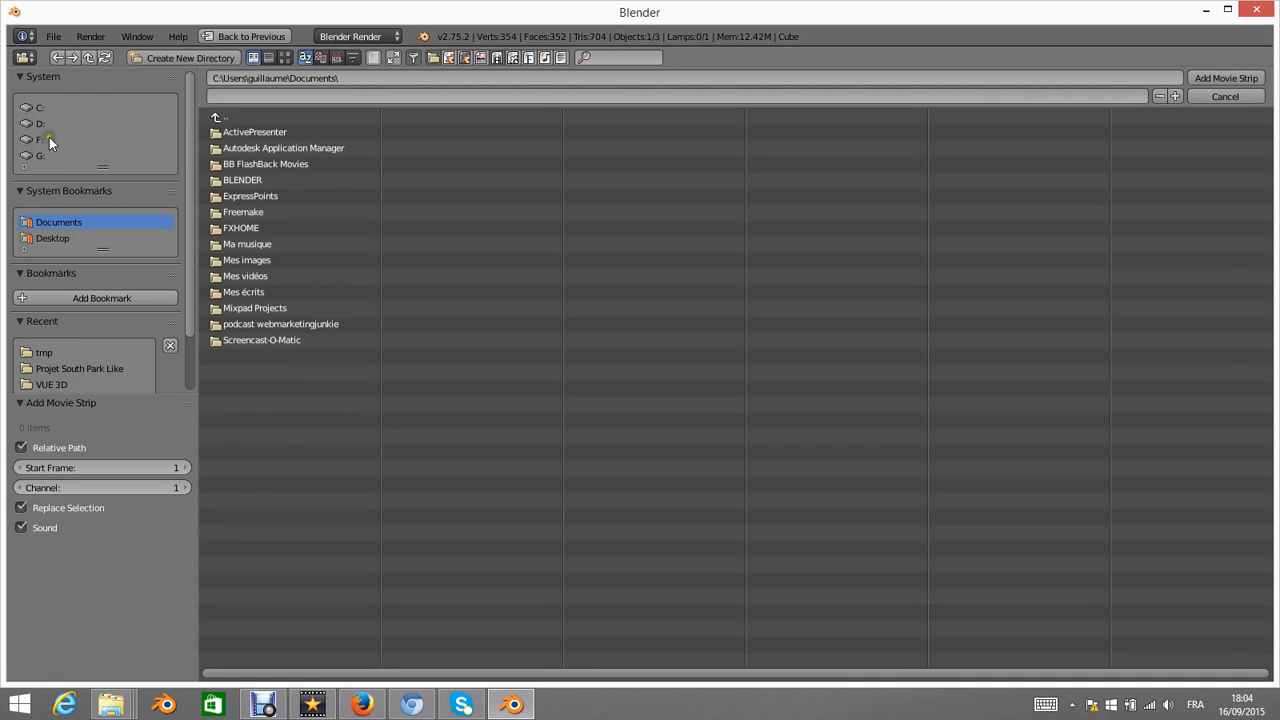
pyautogui.click(40, 107)
pyautogui.click(238, 452)
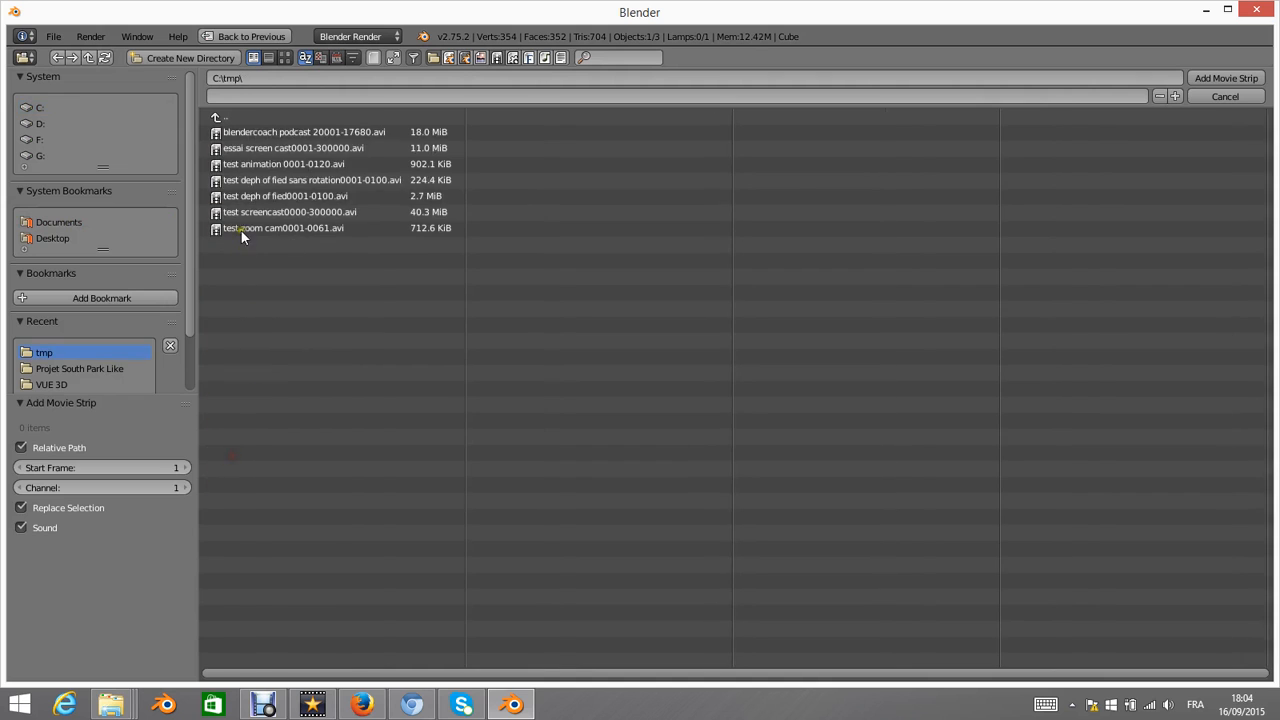
pyautogui.click(266, 149)
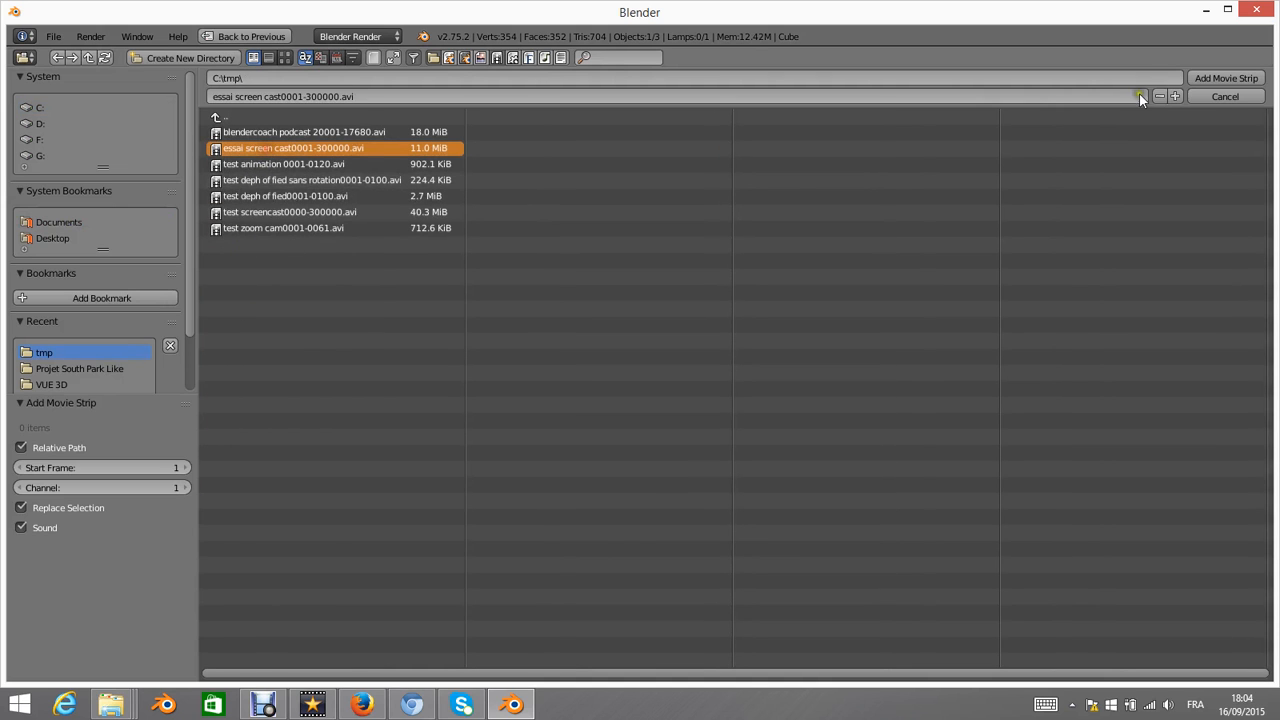
pyautogui.click(1218, 78)
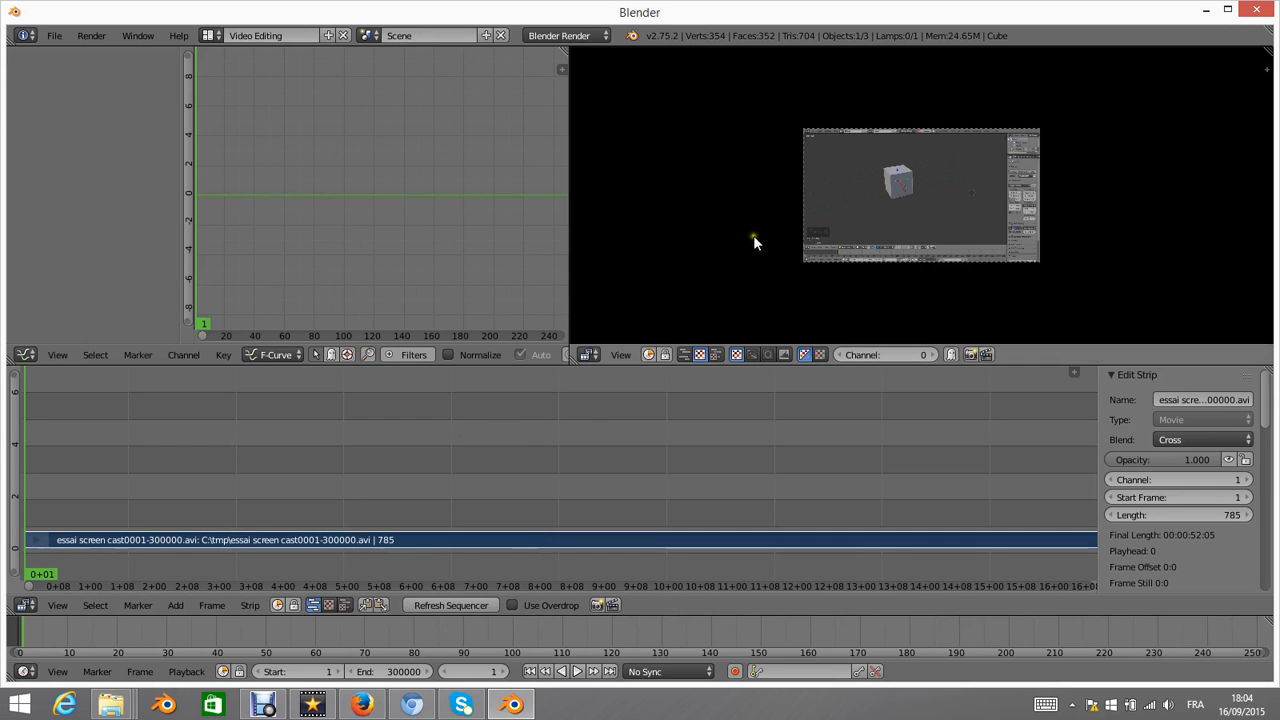
# - Replace the graph editor with the Properties editor and bring up the render dimensions
pyautogui.scroll(4, 1016, 150)
pyautogui.scroll(6, 1109, 164)
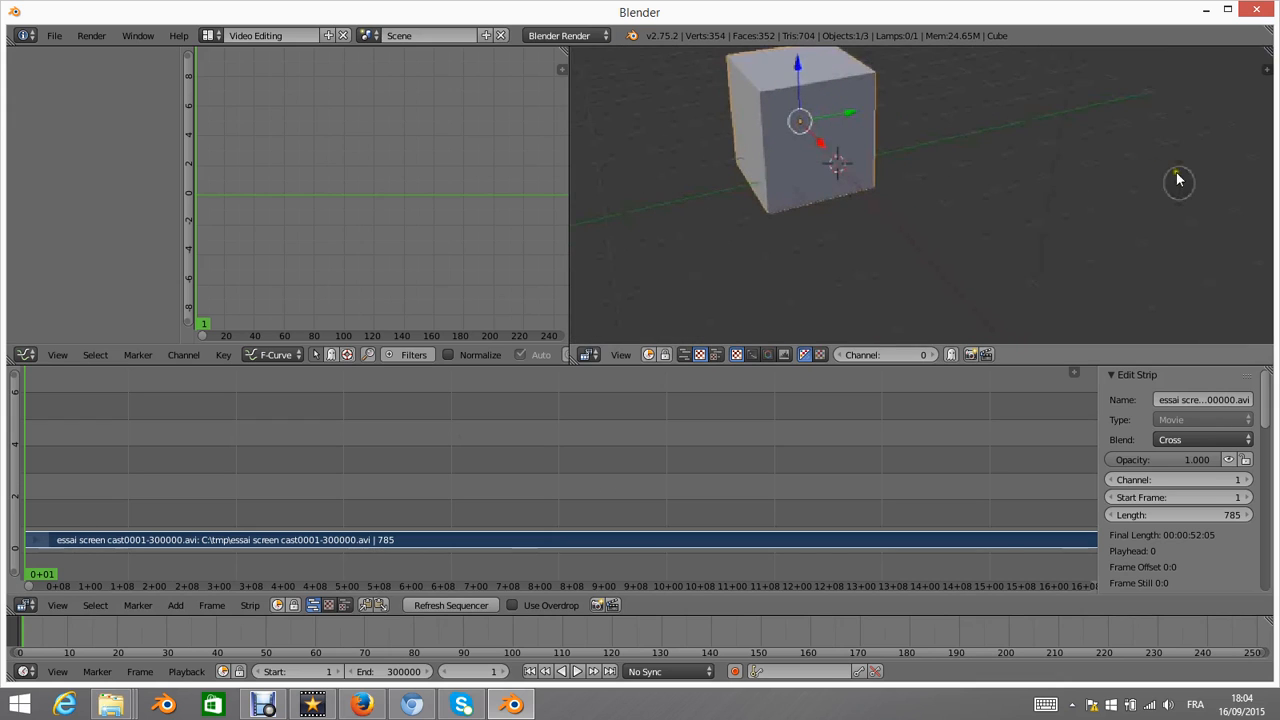
pyautogui.scroll(-5, 1060, 194)
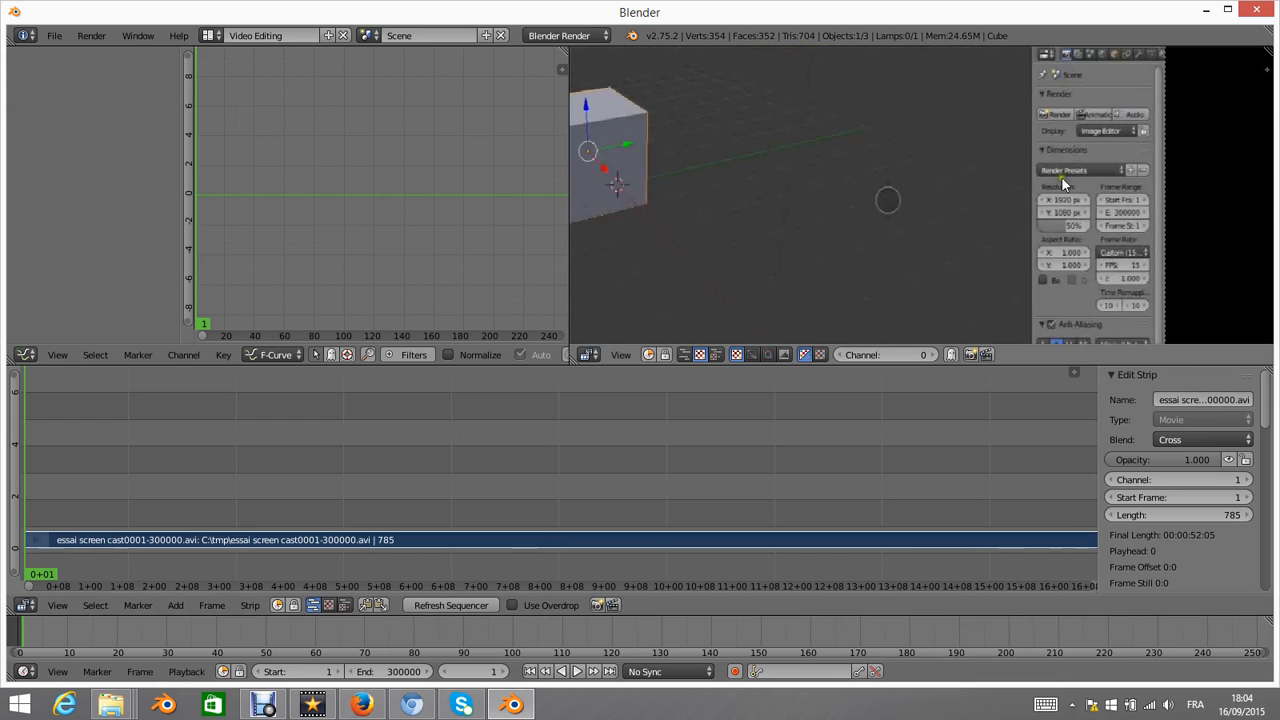
pyautogui.scroll(-3, 904, 176)
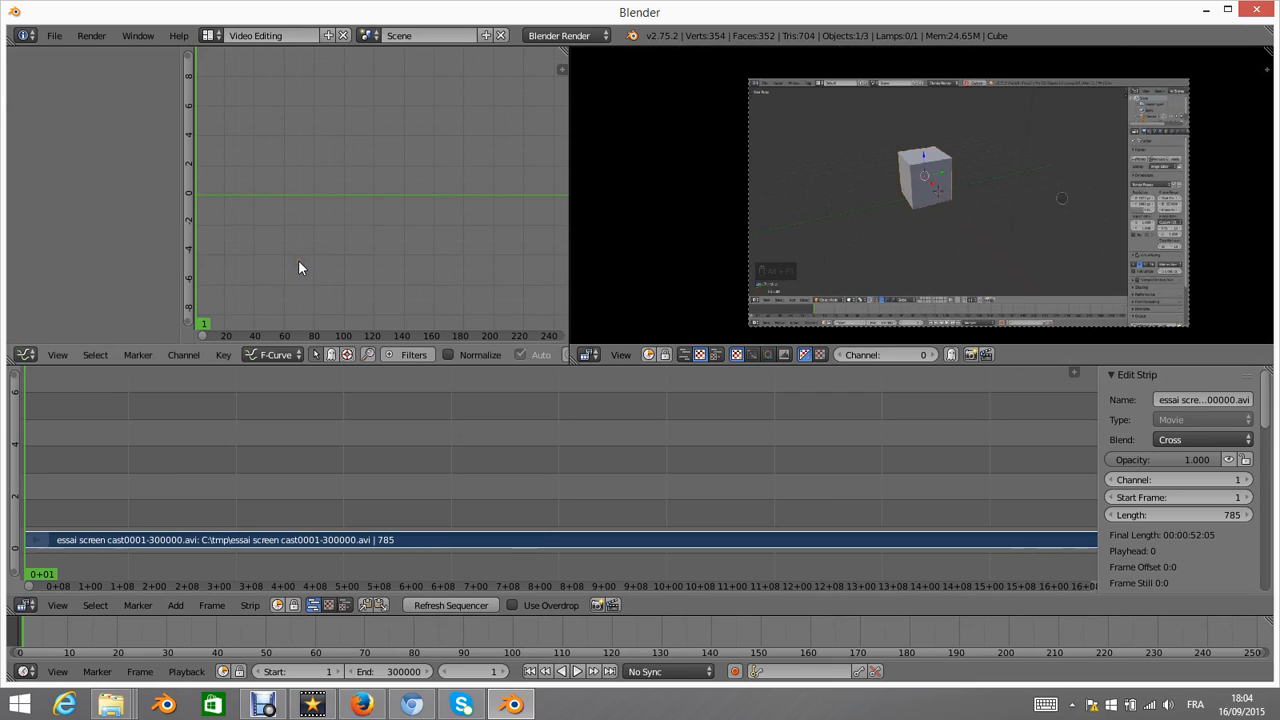
pyautogui.click(25, 354)
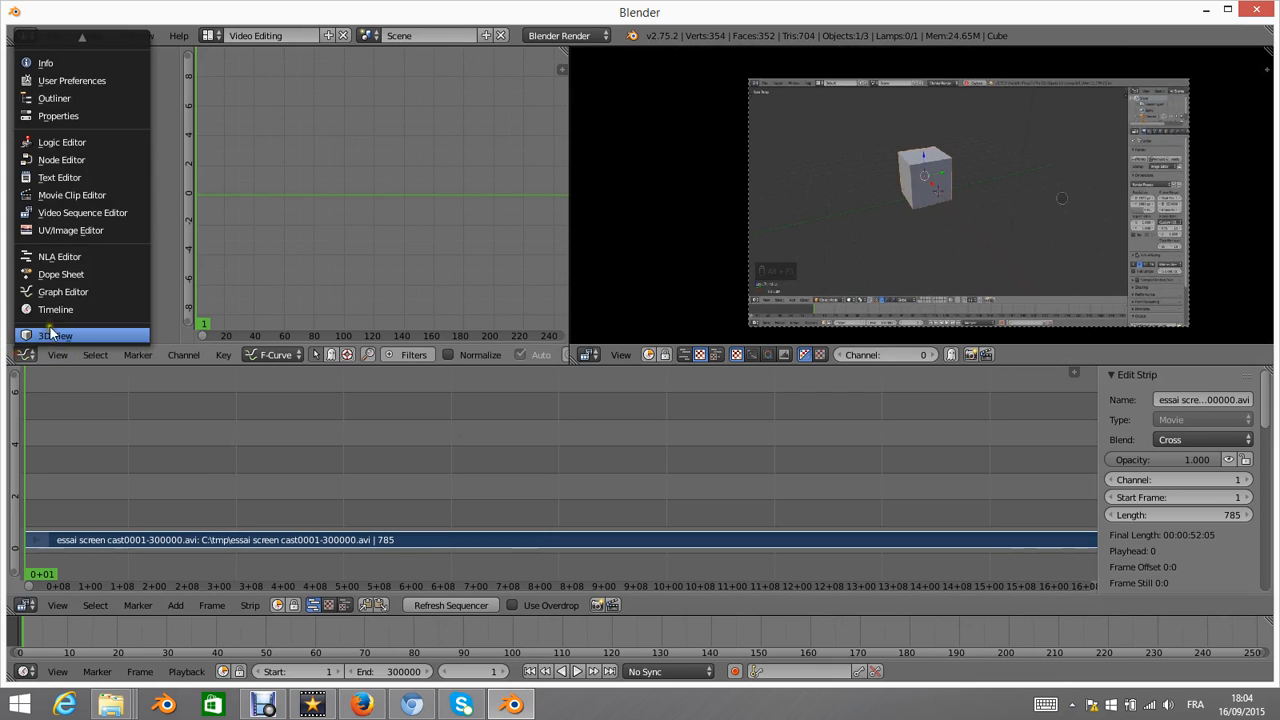
pyautogui.click(52, 116)
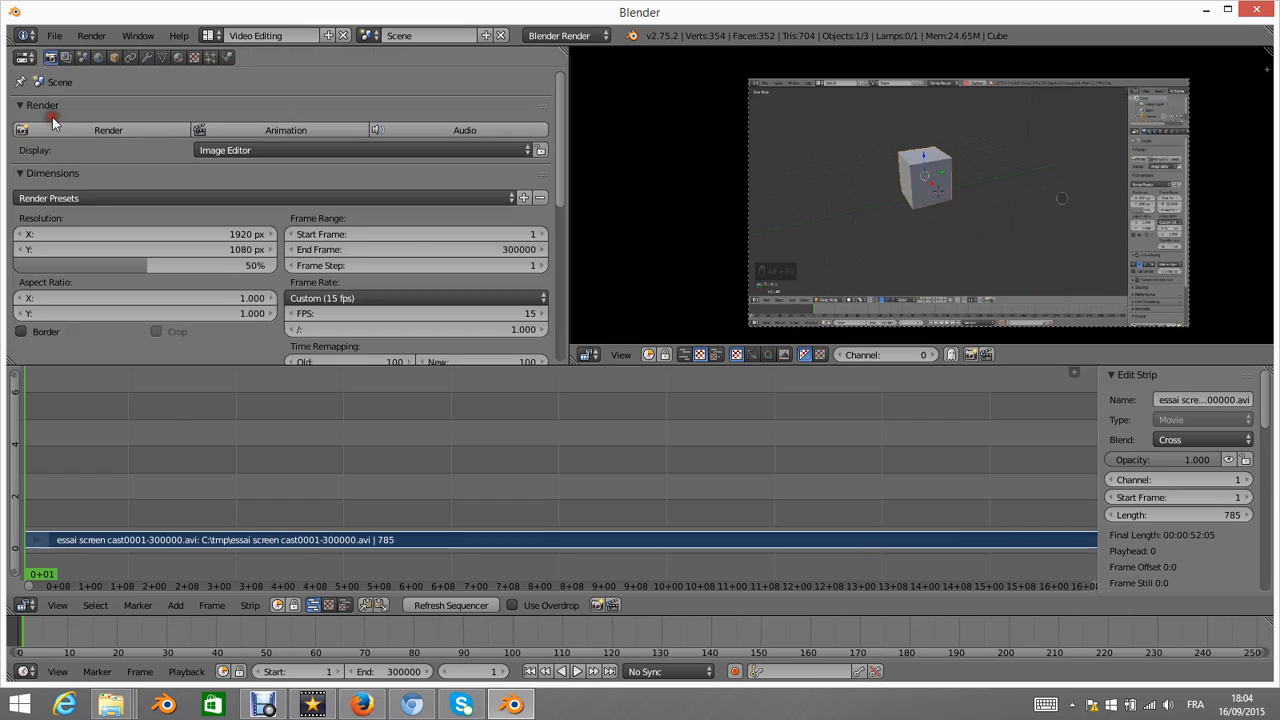
pyautogui.scroll(-4, 392, 246)
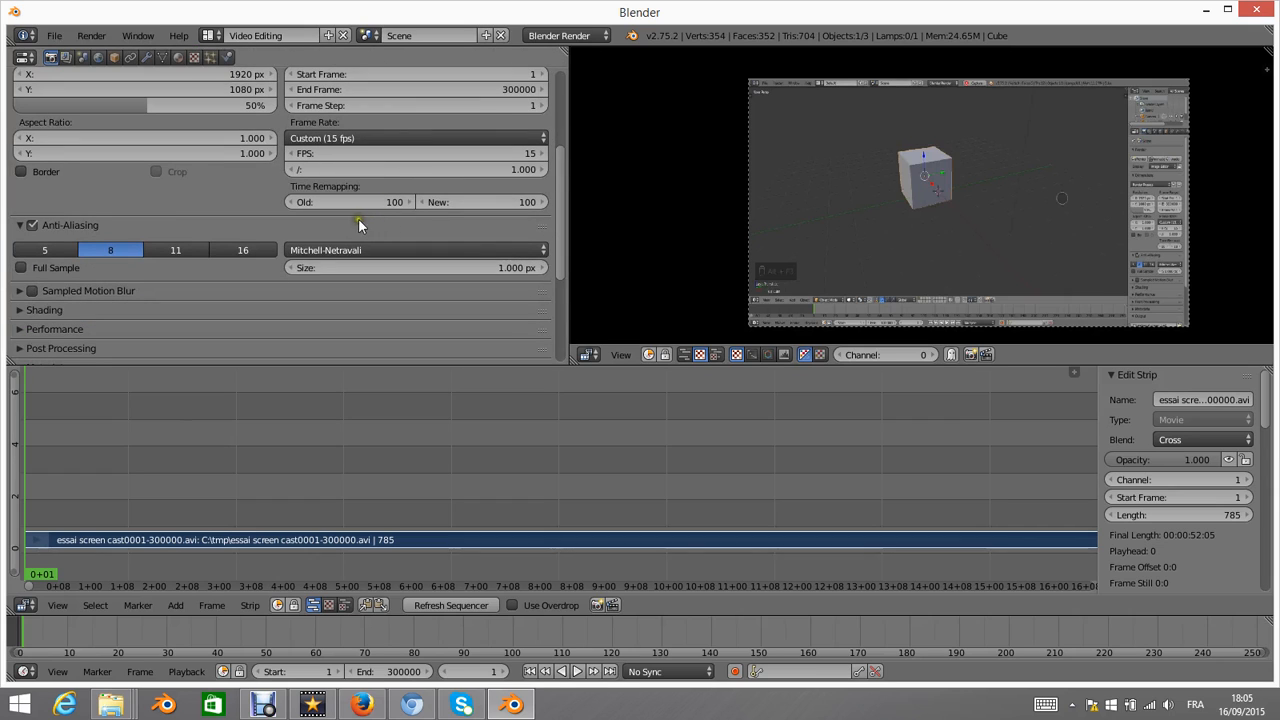
pyautogui.scroll(3, 359, 207)
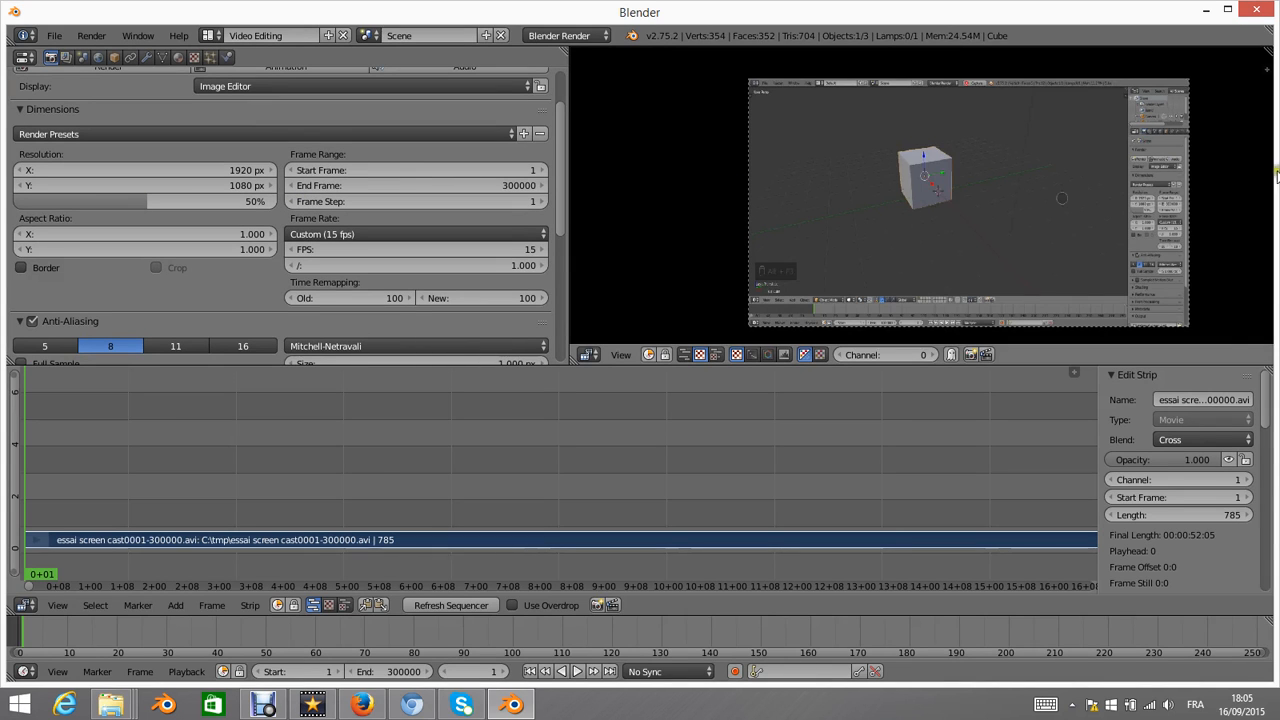
# - Set the render resolution scale to 100% while inspecting the video preview up close
pyautogui.scroll(4, 1109, 183)
pyautogui.moveTo(1109, 183); pyautogui.dragTo(660, 177, button='middle')
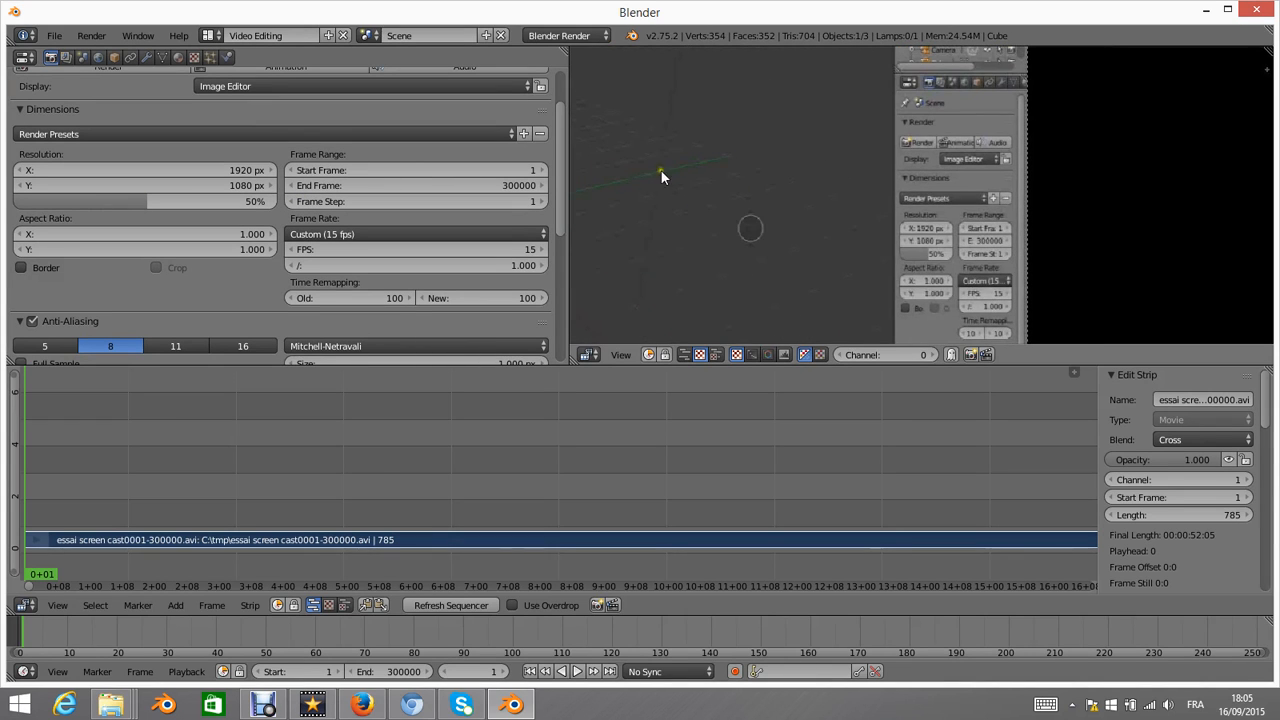
pyautogui.scroll(3, 963, 208)
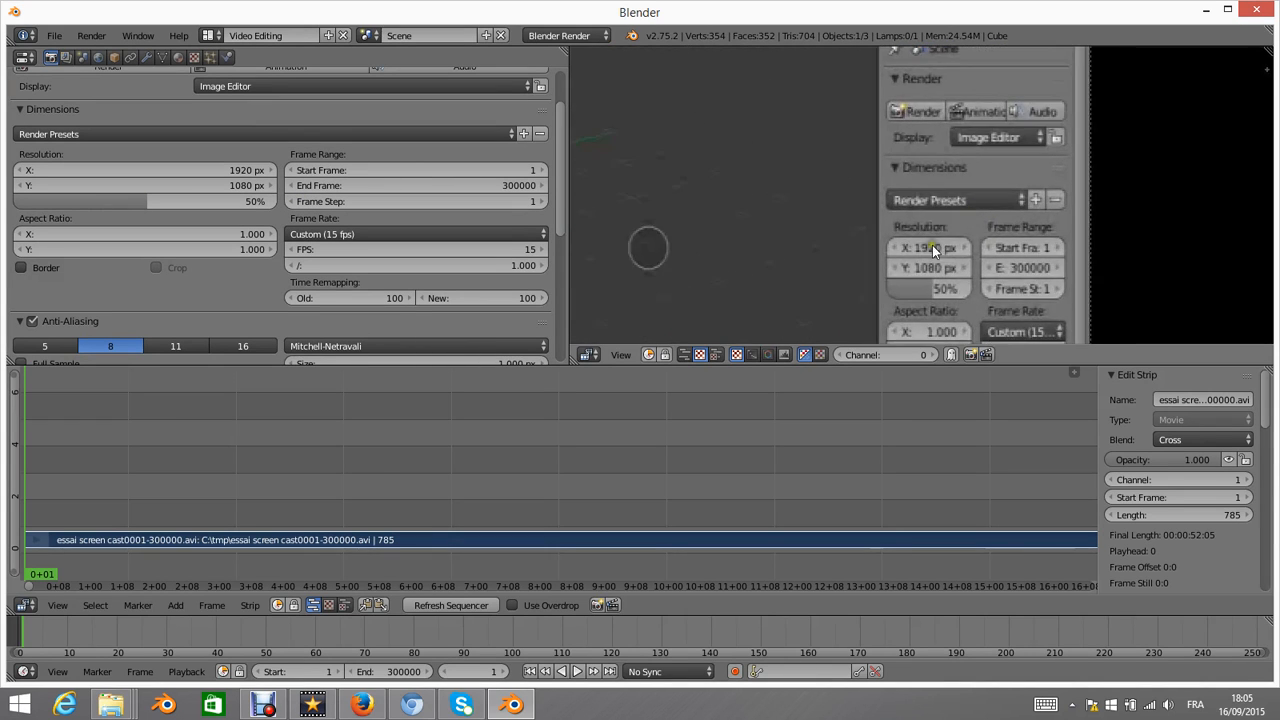
pyautogui.click(130, 204)
pyautogui.moveTo(130, 204); pyautogui.dragTo(360, 201)
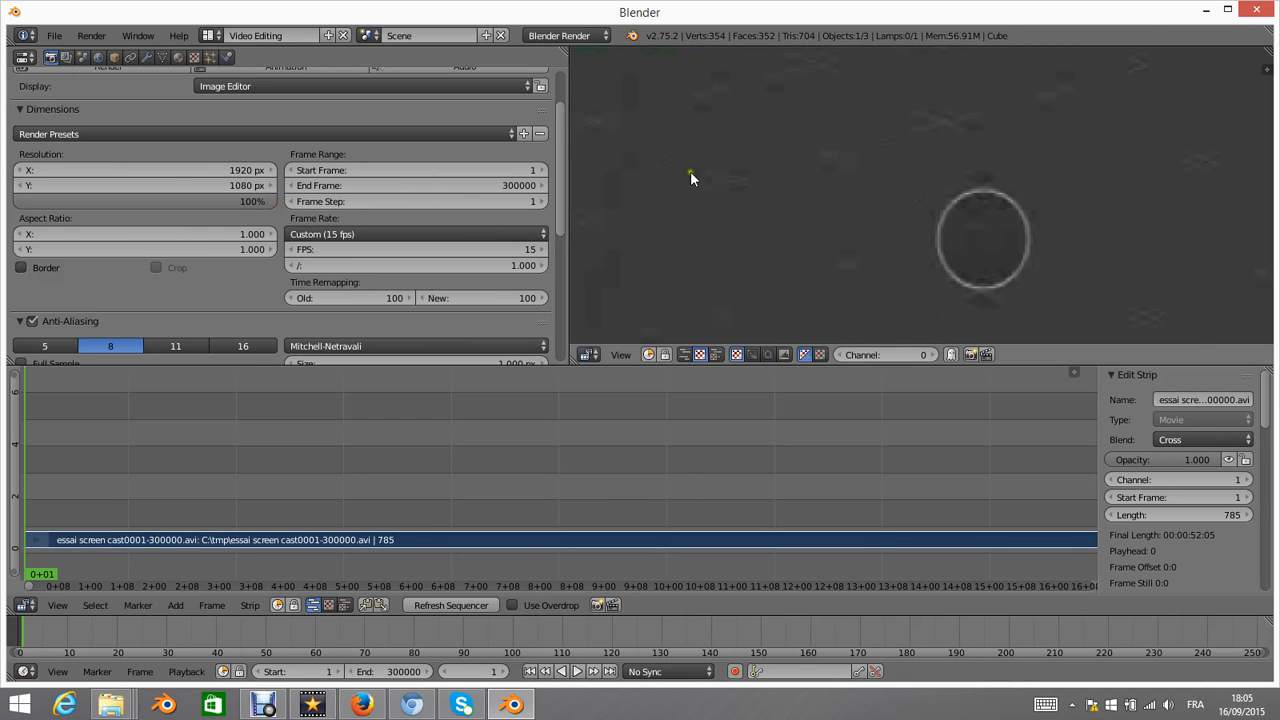
# - Check the preview's sharpness at full resolution, and set the render resolution scale back to 50%
pyautogui.scroll(-5, 761, 161)
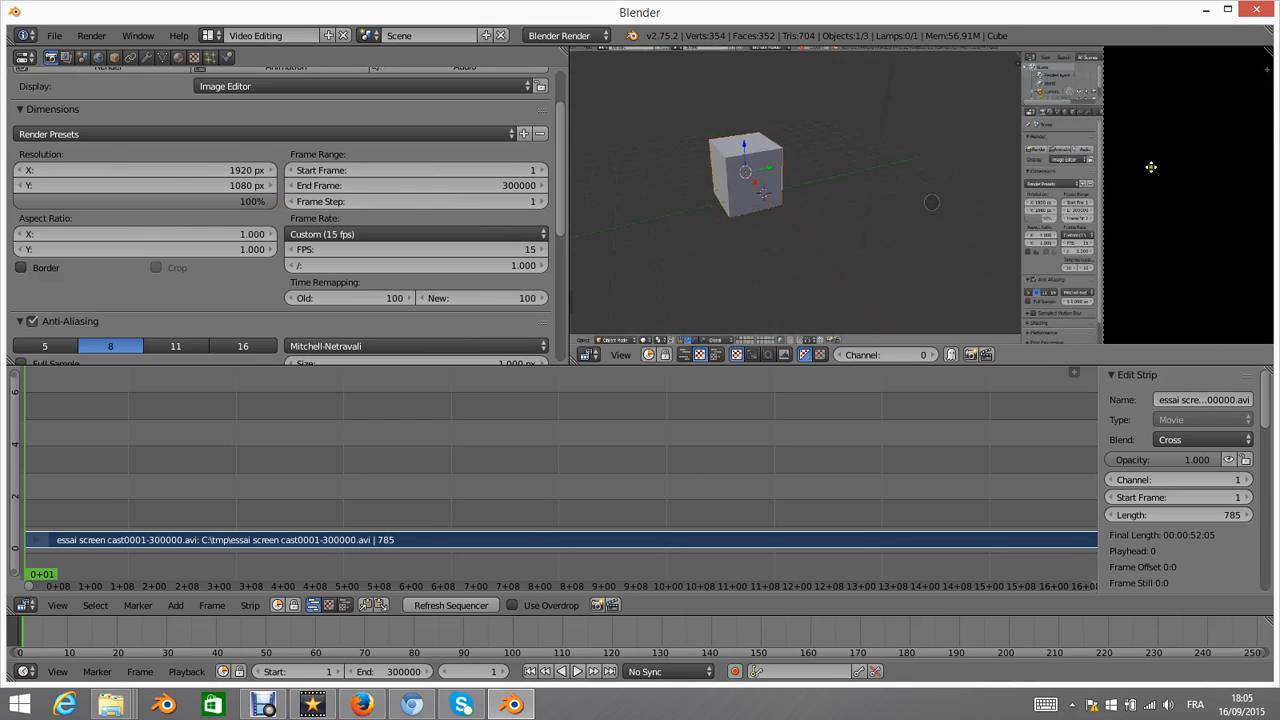
pyautogui.scroll(5, 1005, 173)
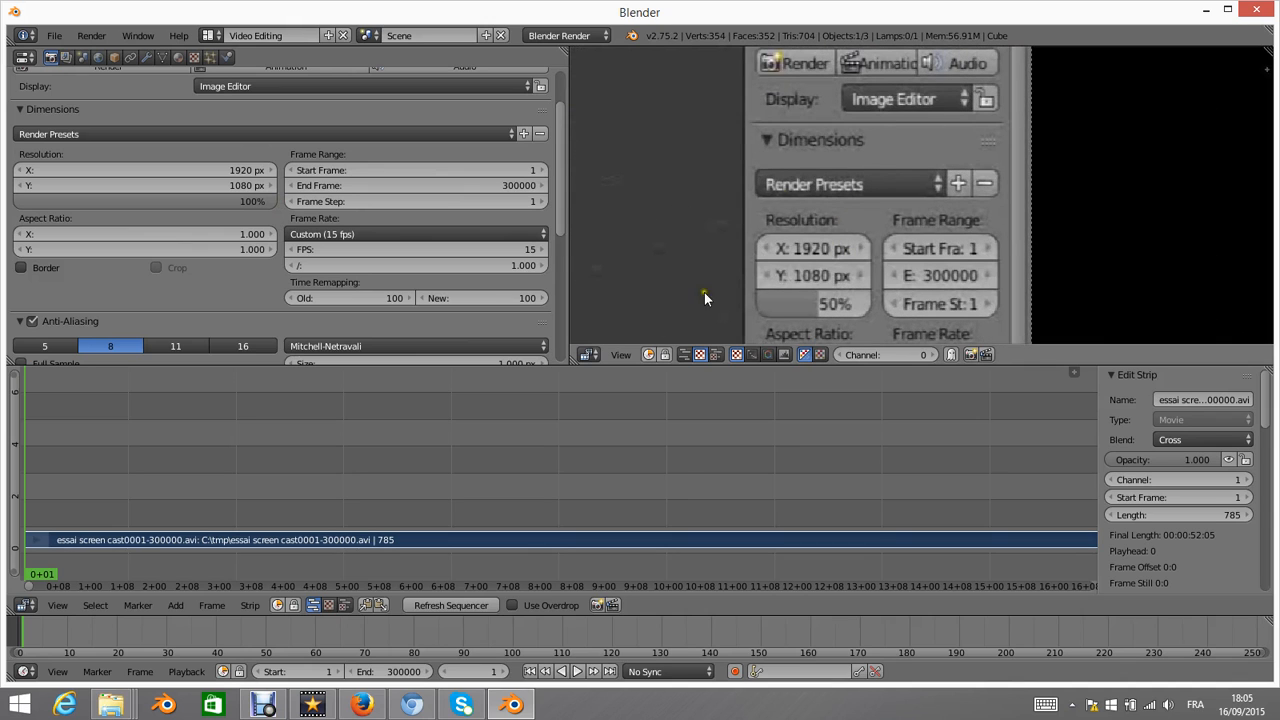
pyautogui.scroll(-6, 825, 182)
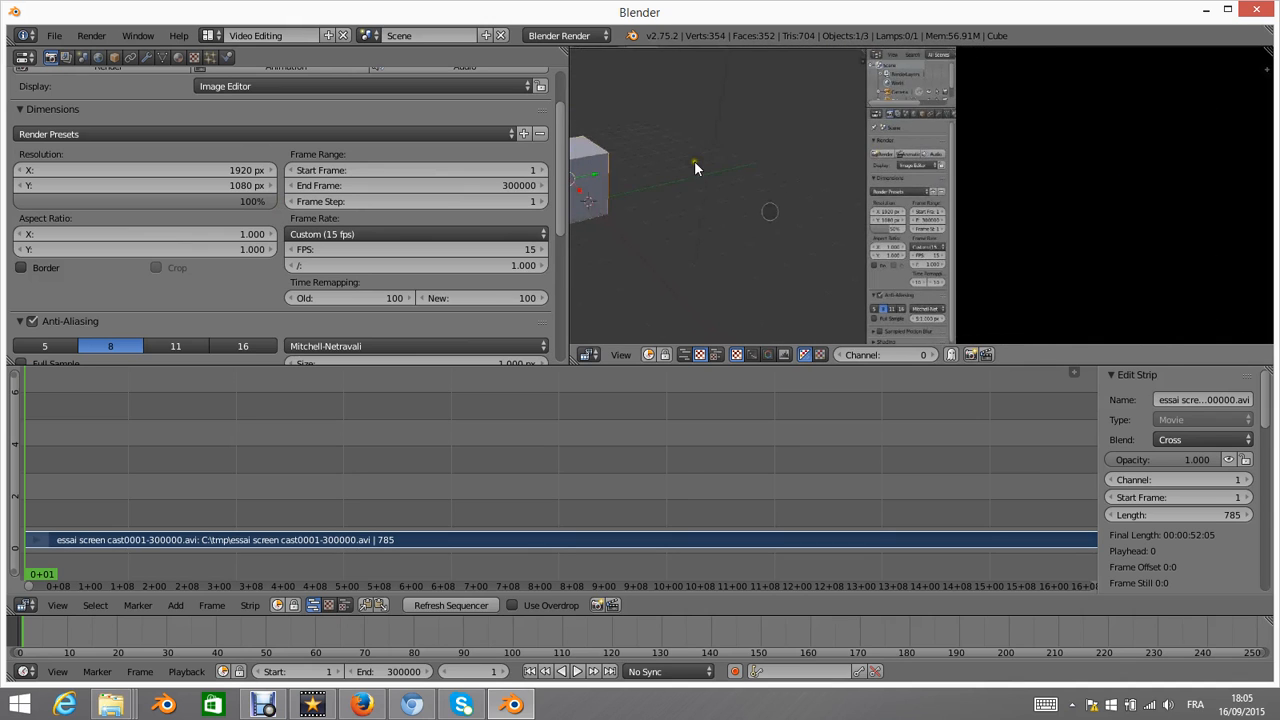
pyautogui.scroll(-4, 860, 177)
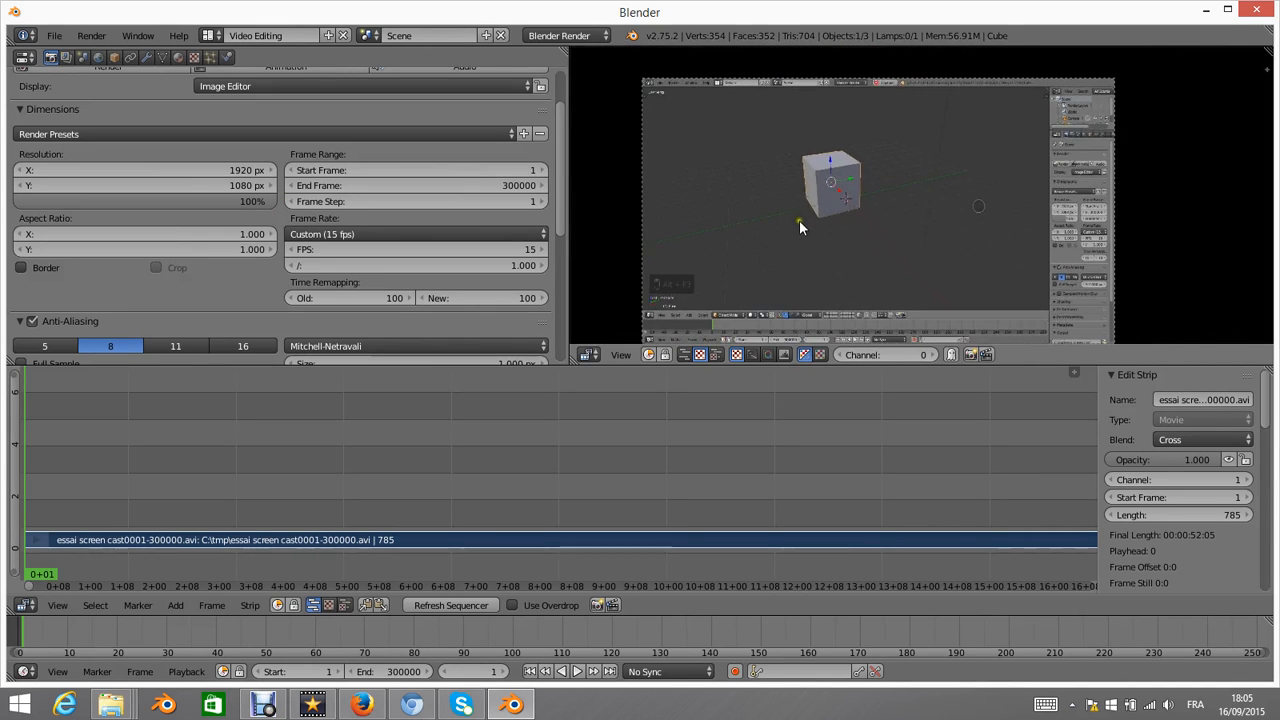
pyautogui.moveTo(785, 182); pyautogui.dragTo(800, 204, button='middle')
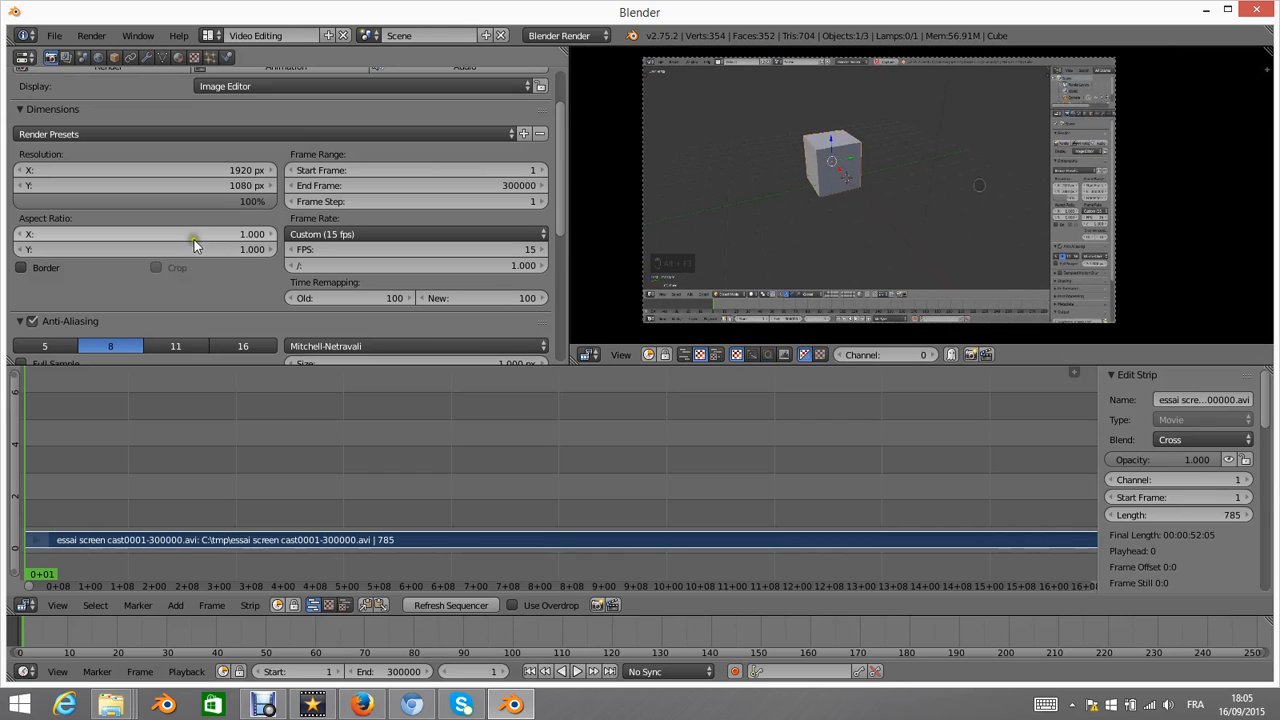
pyautogui.moveTo(261, 198); pyautogui.dragTo(131, 220)
pyautogui.scroll(3, 709, 140)
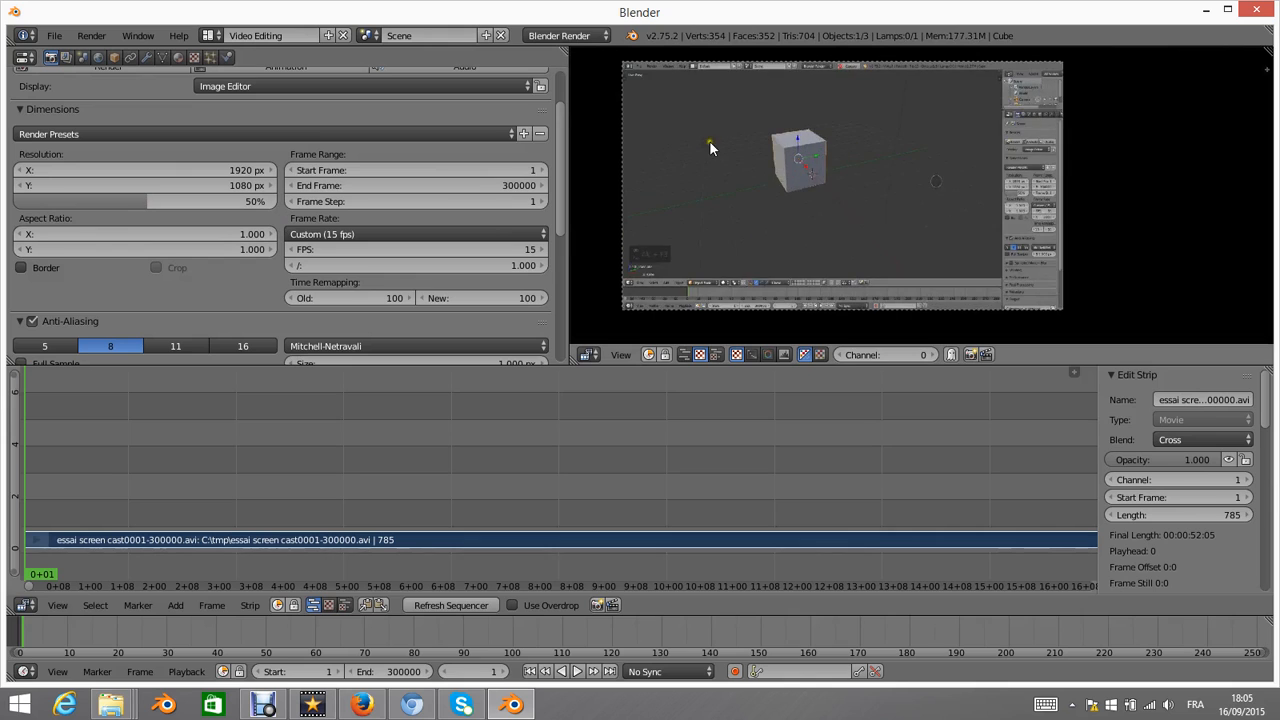
pyautogui.moveTo(709, 140); pyautogui.dragTo(806, 145, button='middle')
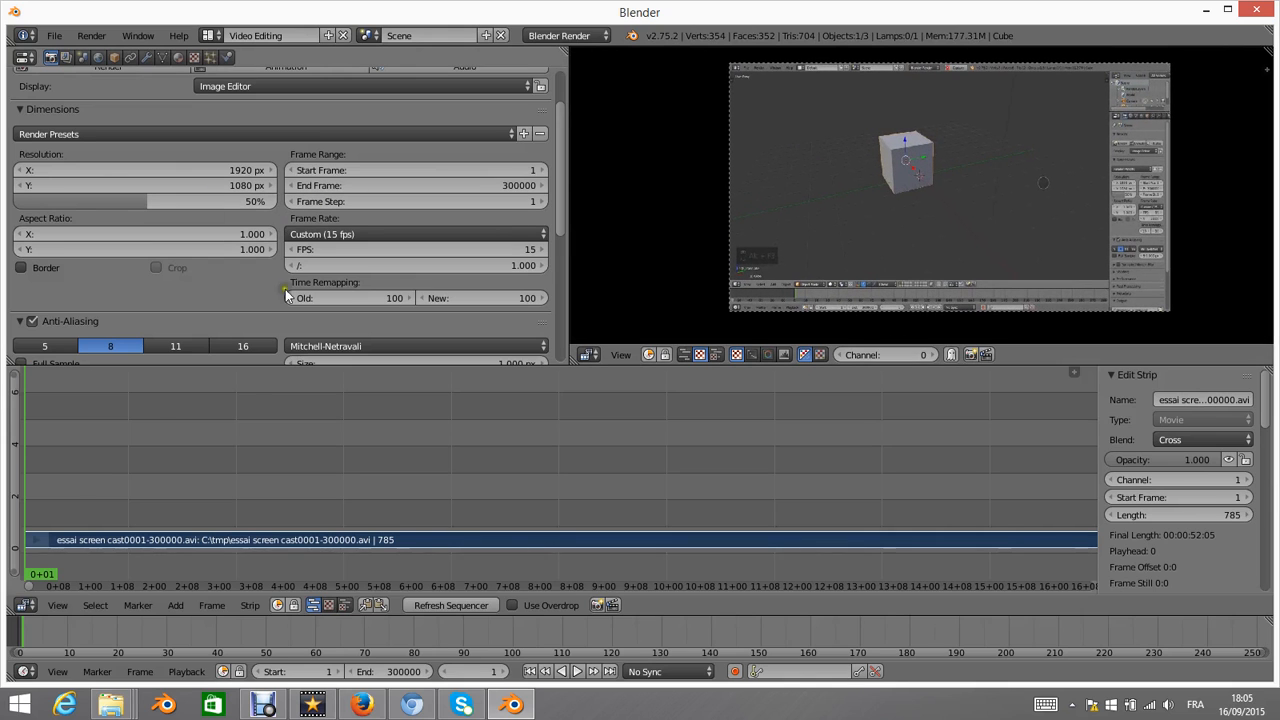
# - Scrub through the screencast strip and play it back from near its start
pyautogui.keyDown('ctrl'); pyautogui.moveTo(102, 453); pyautogui.dragTo(430, 443, button='middle'); pyautogui.keyUp('ctrl')
pyautogui.moveTo(430, 448); pyautogui.dragTo(815, 480)
pyautogui.scroll(-4, 573, 473)
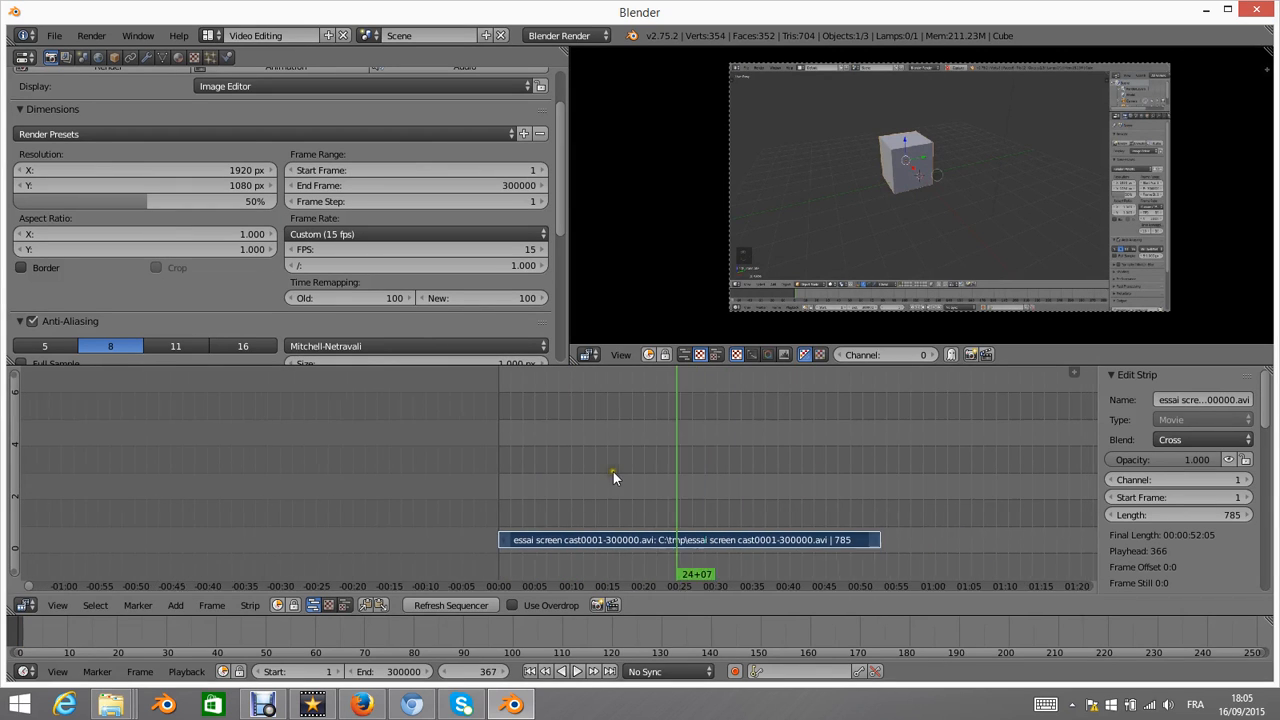
pyautogui.moveTo(690, 478); pyautogui.dragTo(513, 499)
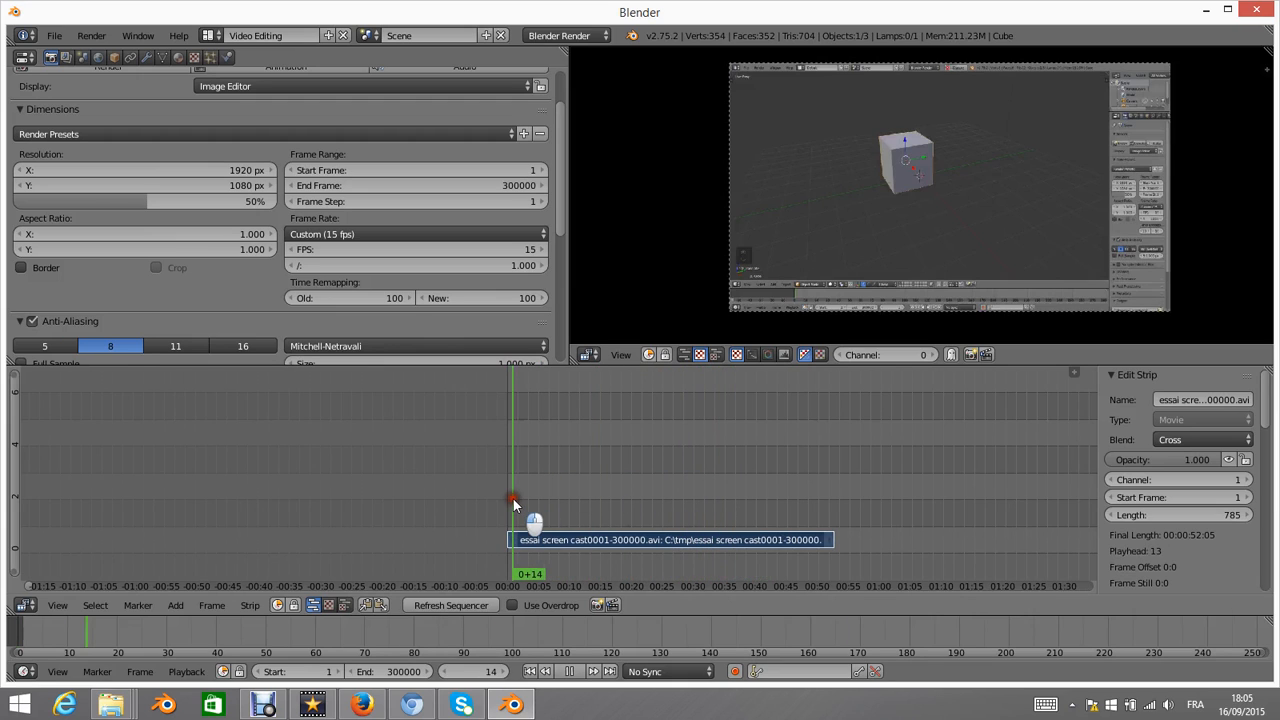
pyautogui.hotkey('alt', 'a')
# - Add a Speed Control effect strip to the screencast movie strip
pyautogui.scroll(-8, 1210, 457)
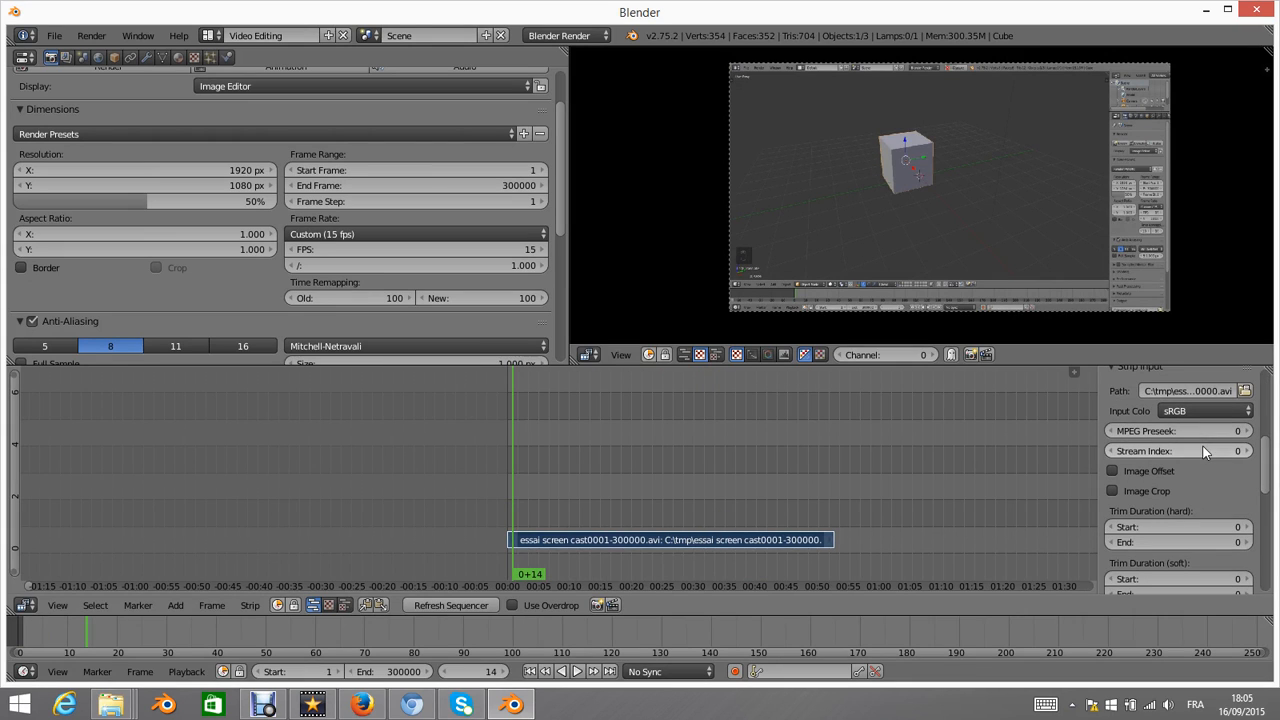
pyautogui.scroll(-5, 1197, 465)
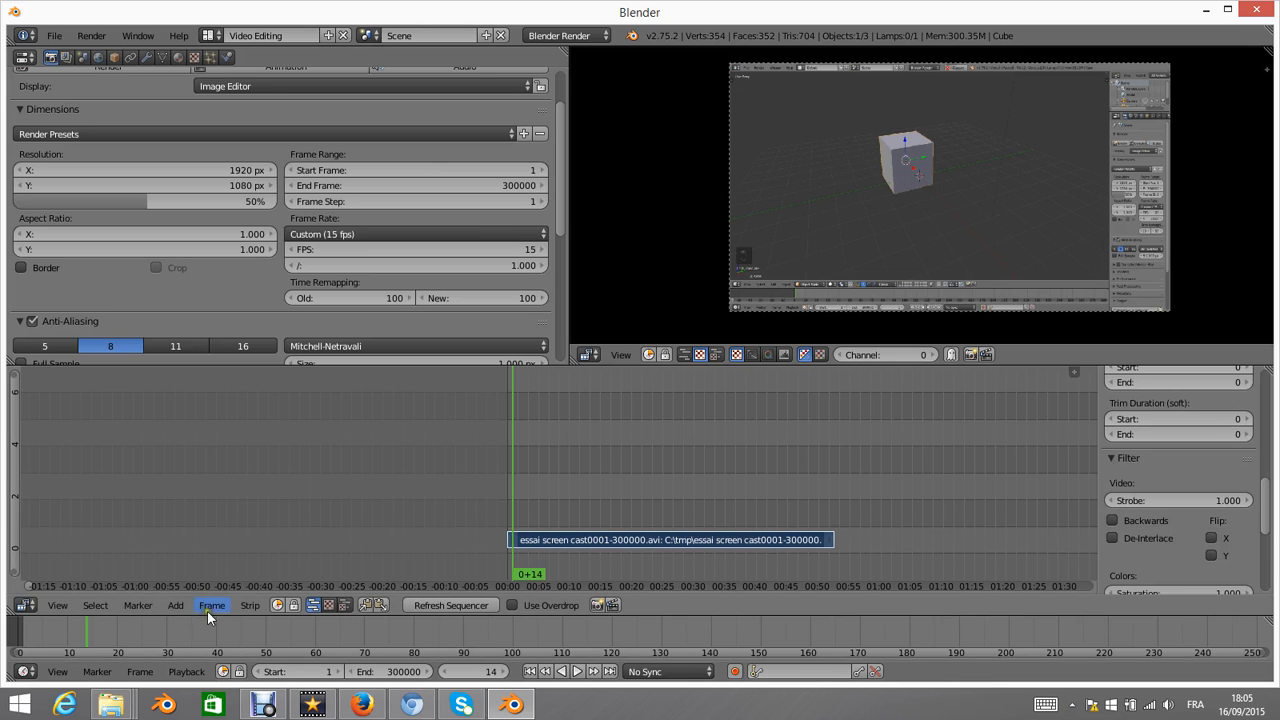
pyautogui.click(181, 607)
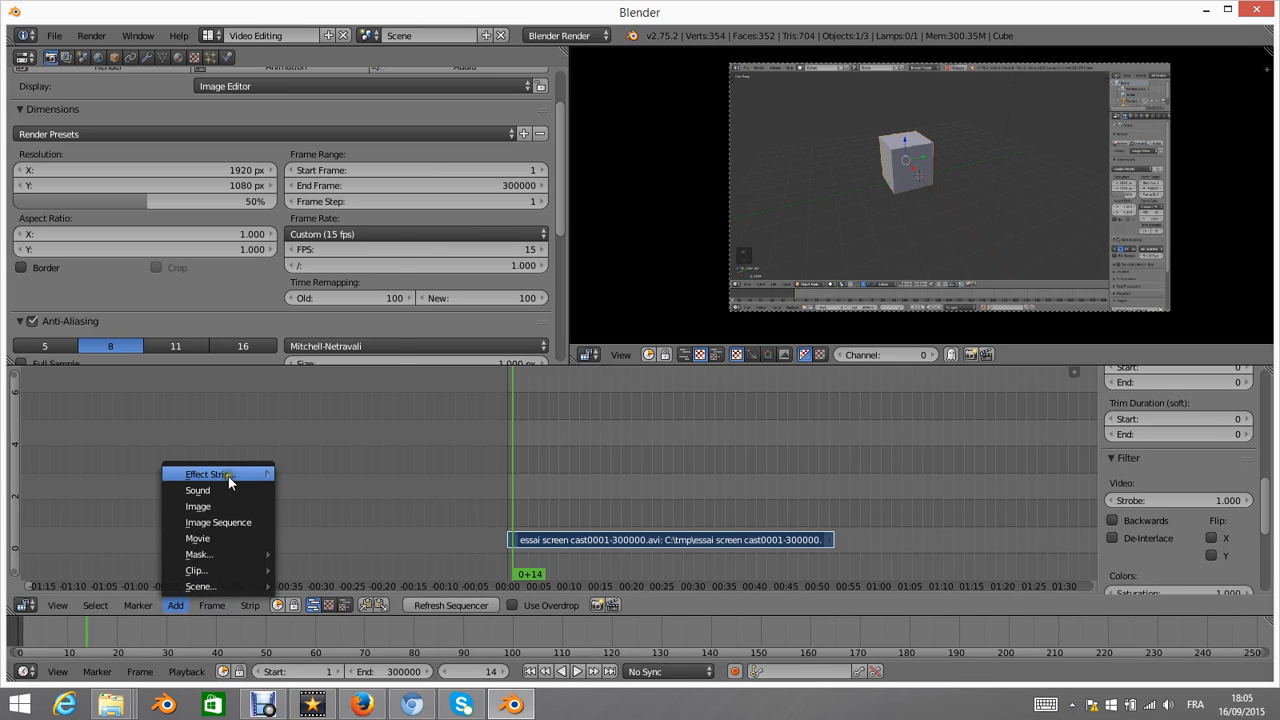
pyautogui.moveTo(228, 474)
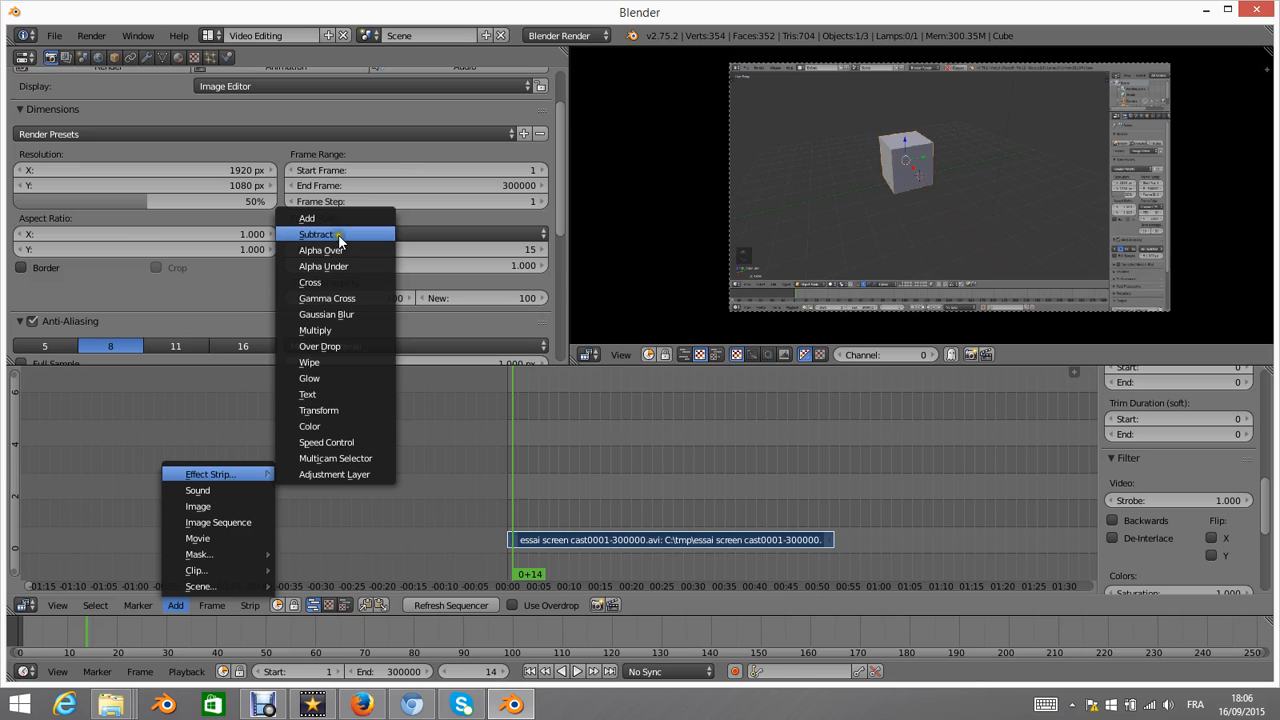
pyautogui.click(328, 442)
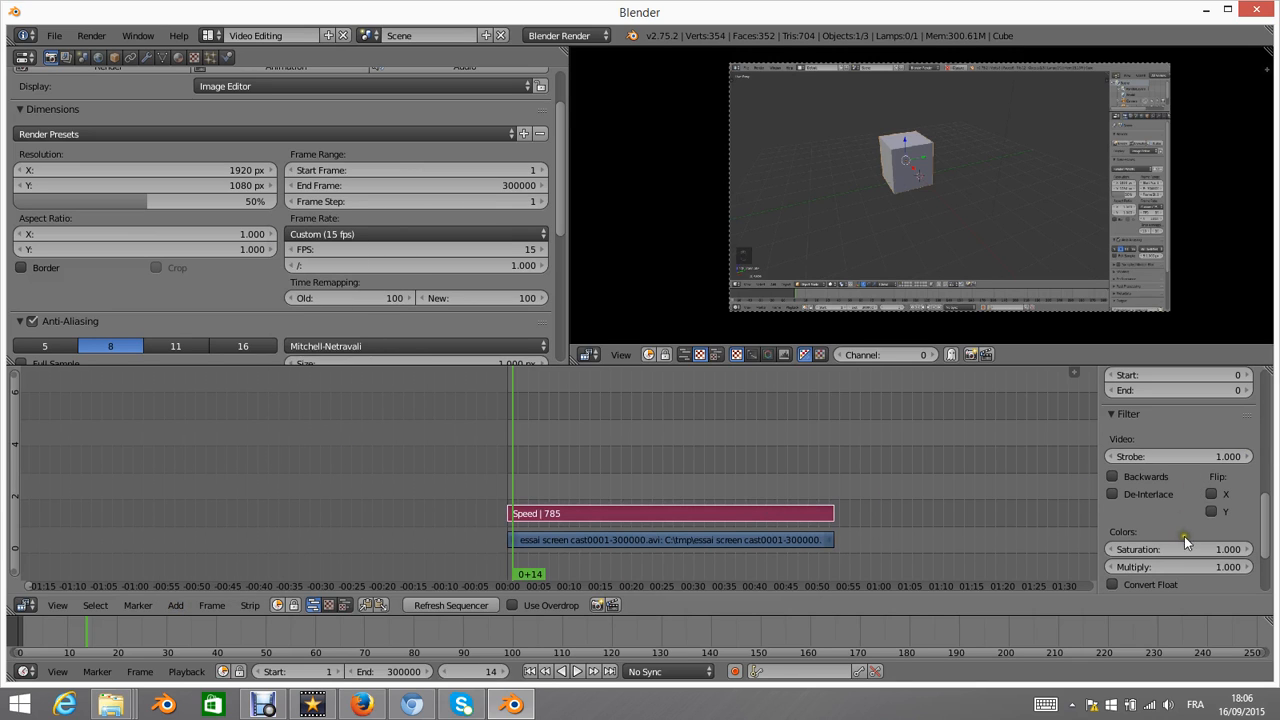
# - Set the Speed Control effect's Multiply Speed to 2.00
pyautogui.scroll(-3, 1184, 536)
pyautogui.scroll(5, 1185, 511)
pyautogui.scroll(4, 1212, 478)
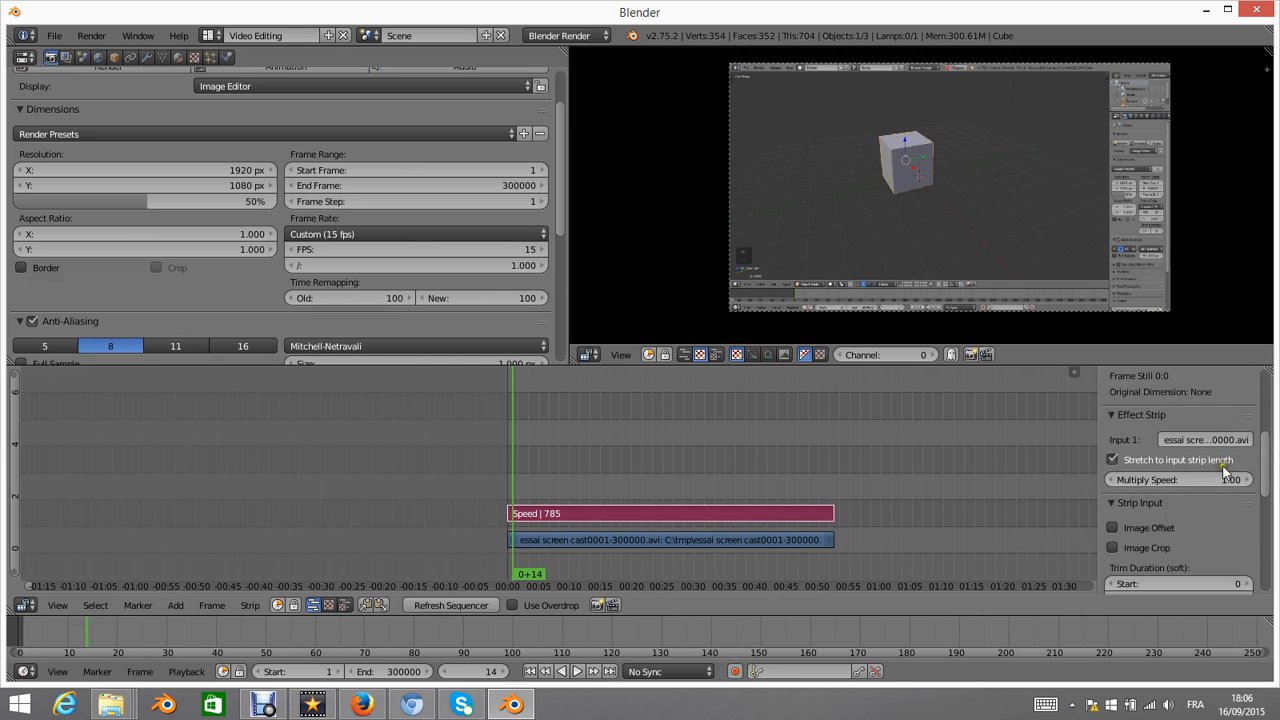
pyautogui.click(1138, 545)
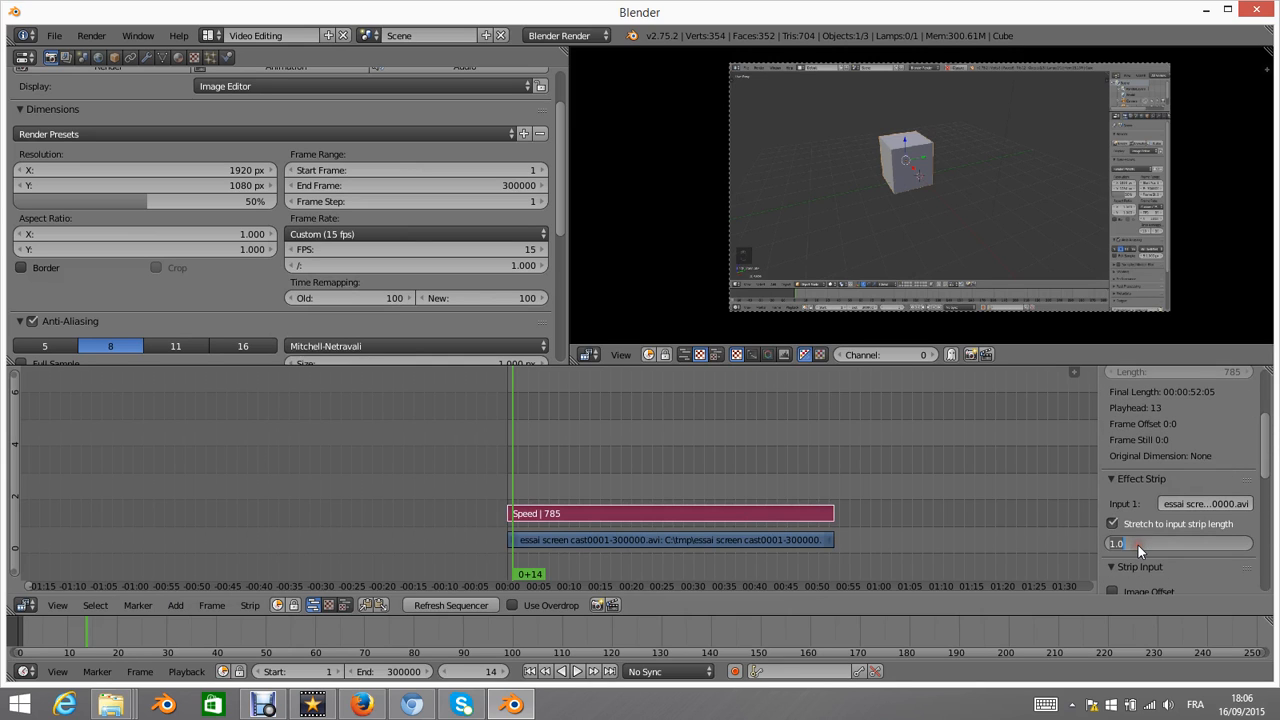
pyautogui.write('2')
pyautogui.press('Return')
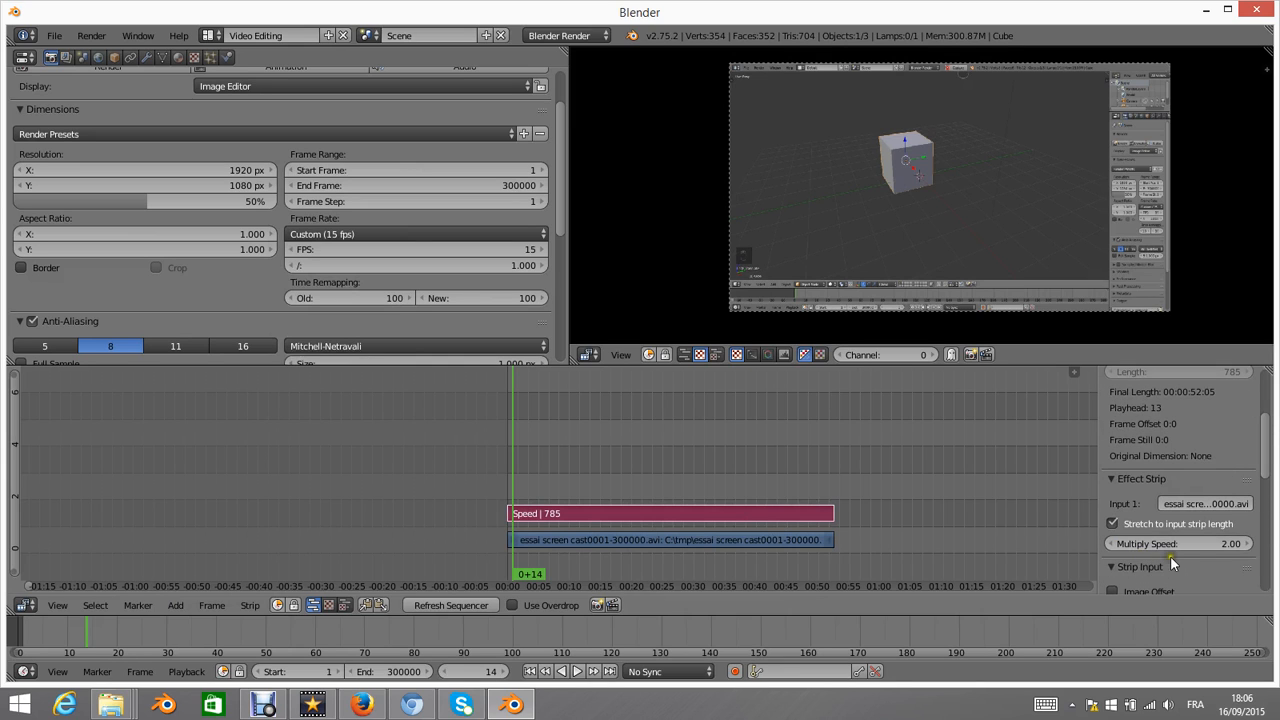
# - Play the sped-up screencast from near the strip's start and stop the playback
pyautogui.moveTo(508, 460); pyautogui.dragTo(524, 500)
pyautogui.hotkey('alt', 'a')
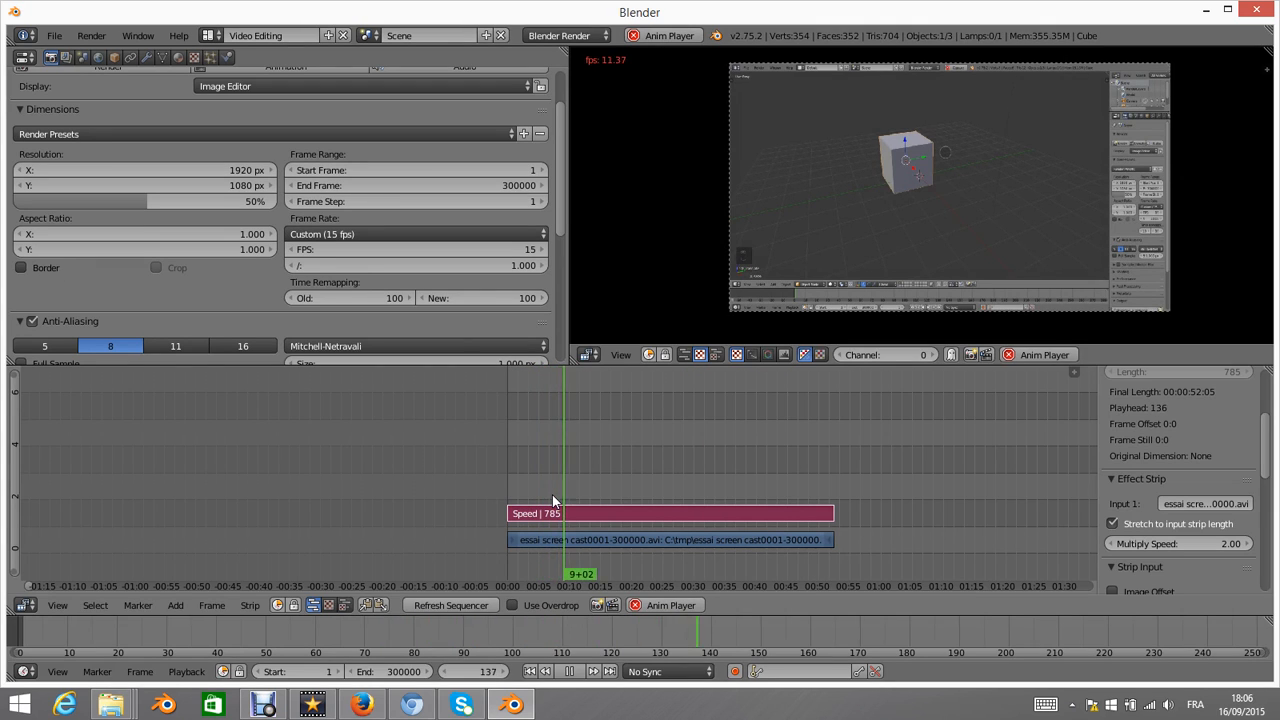
pyautogui.hotkey('alt', 'a')
# - Set the scene frame rate to 24 fps and replay the strips from their start
pyautogui.click(391, 249)
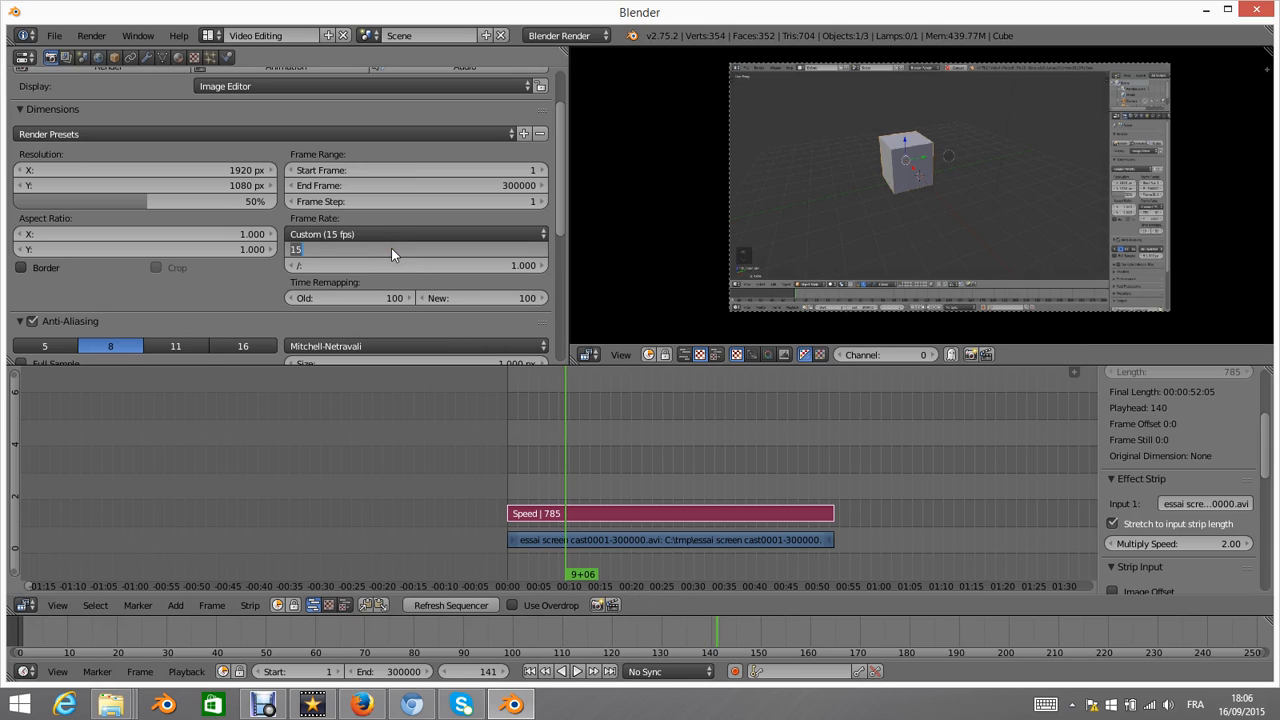
pyautogui.write('24')
pyautogui.press('Return')
pyautogui.moveTo(548, 455); pyautogui.dragTo(508, 455)
pyautogui.hotkey('alt', 'a')
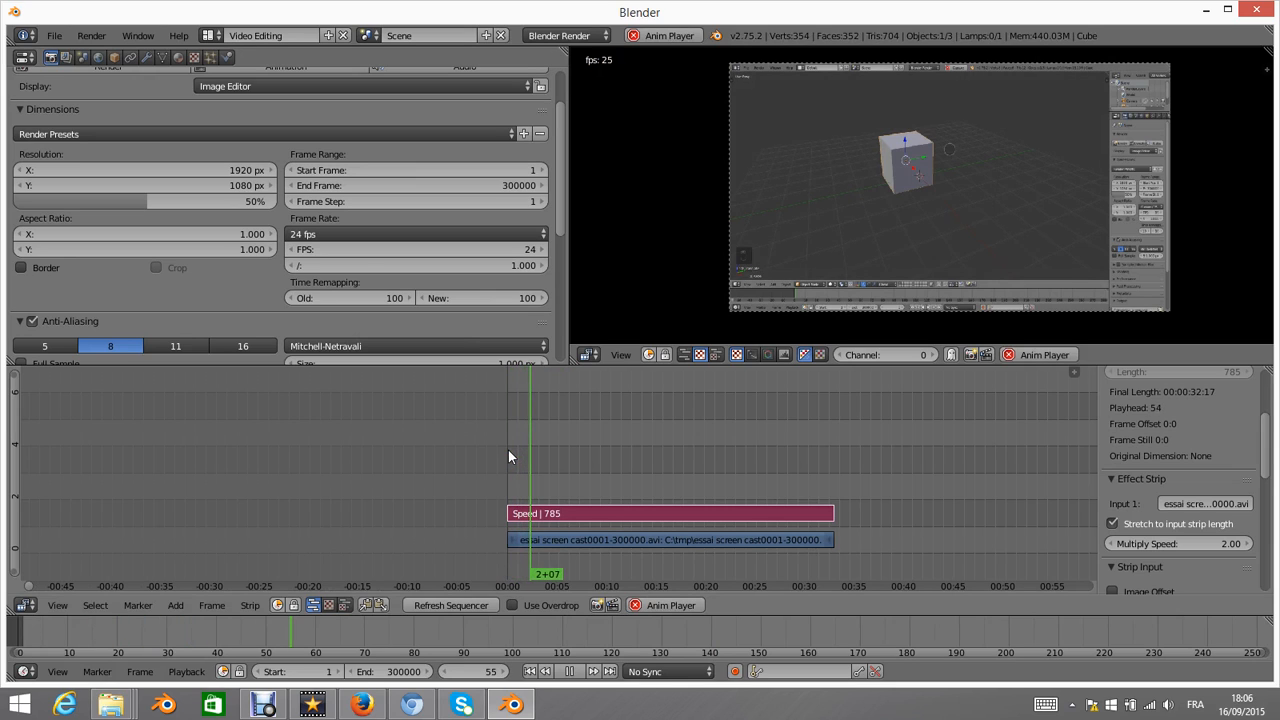
# - Scrub and play the strips to find where the sped-up footage ends, and set the scene's end frame to 391
pyautogui.hotkey('alt', 'a')
pyautogui.moveTo(555, 445); pyautogui.dragTo(653, 459)
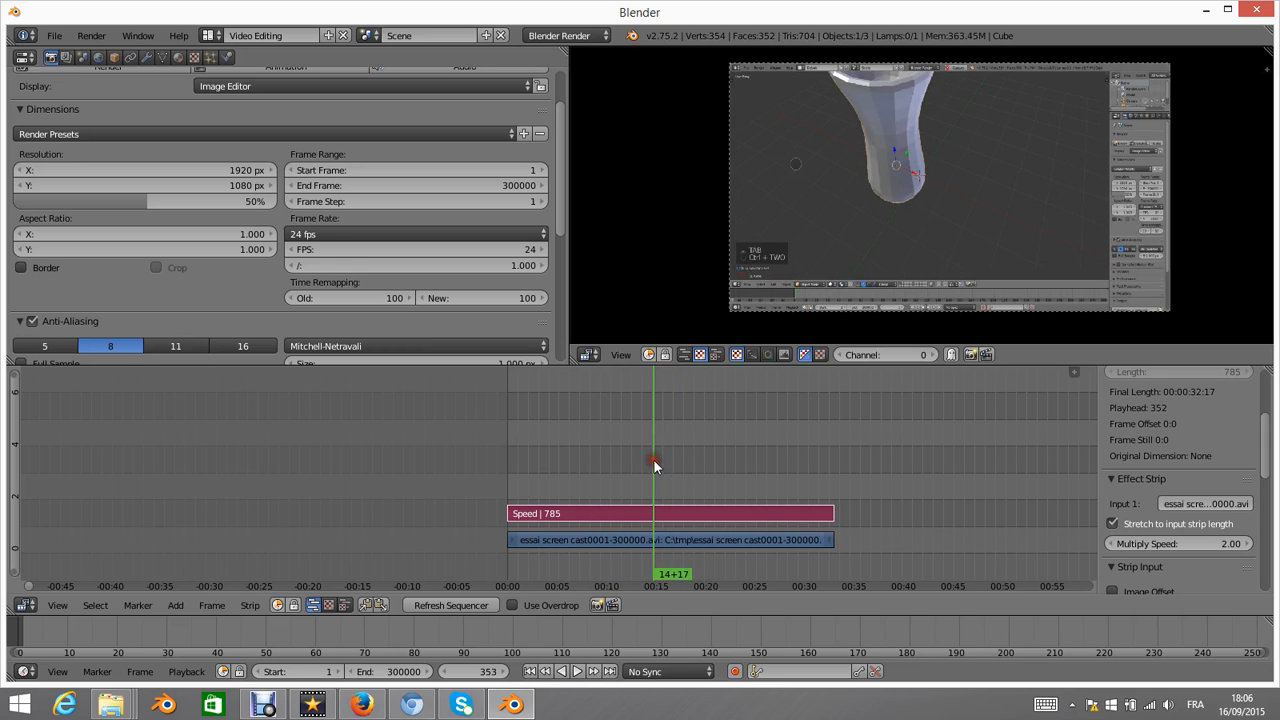
pyautogui.hotkey('alt', 'a')
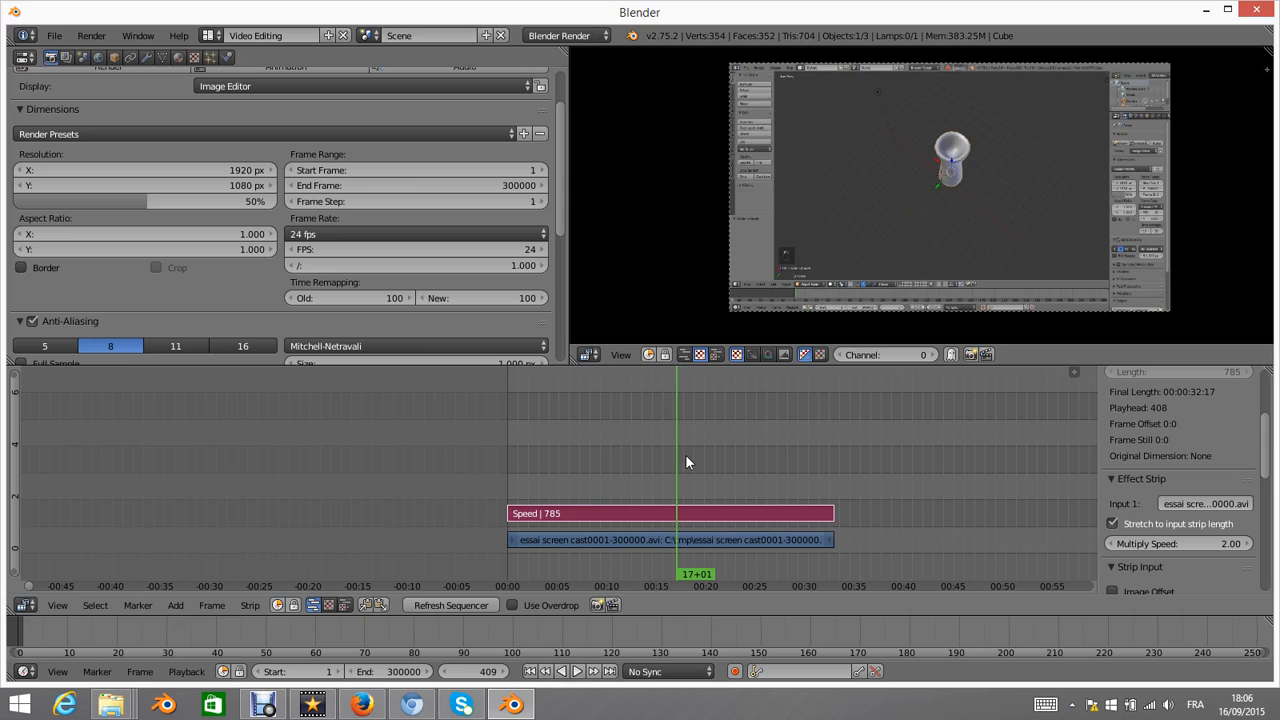
pyautogui.hotkey('alt', 'shift', 'a')
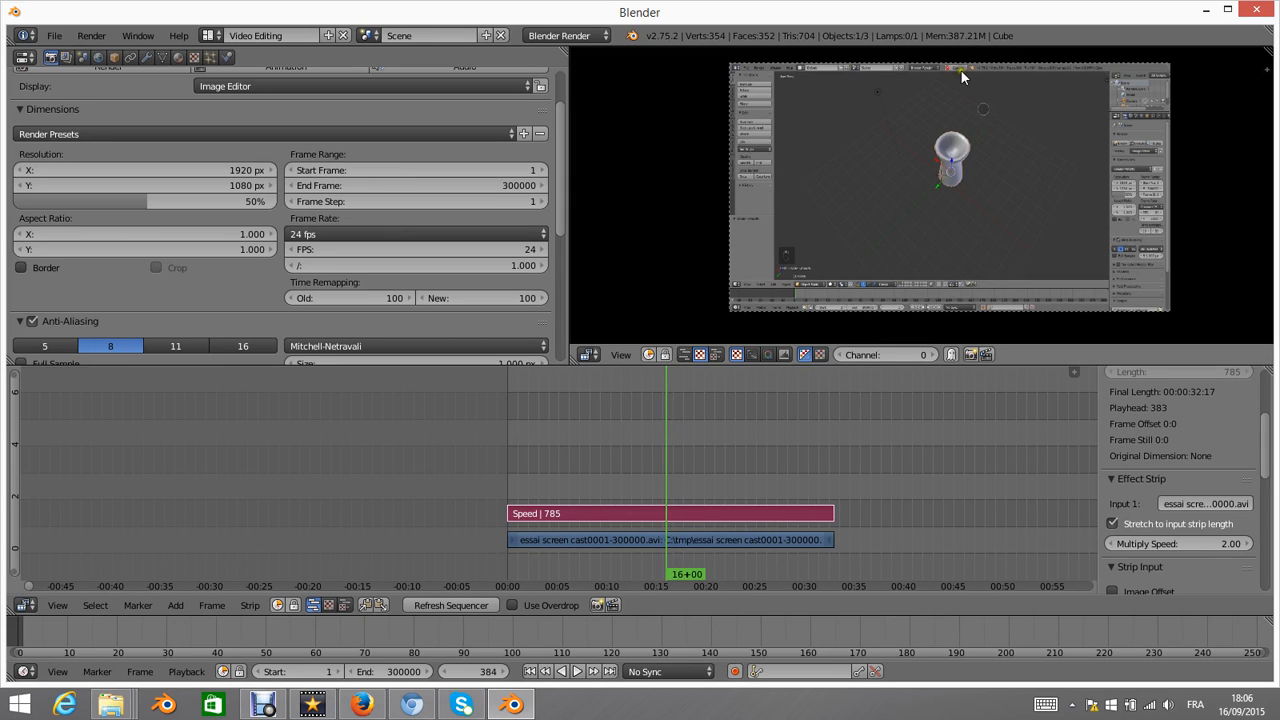
pyautogui.hotkey('alt', 'a')
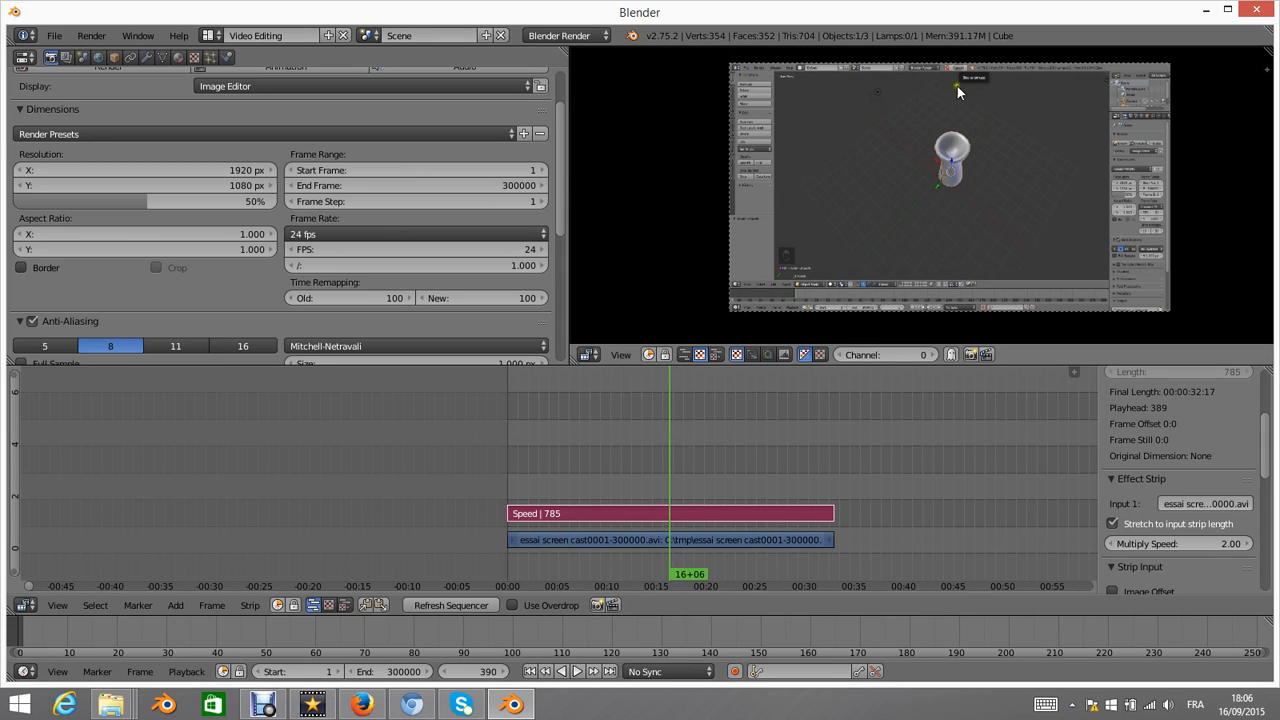
pyautogui.click(396, 668)
pyautogui.write('39')
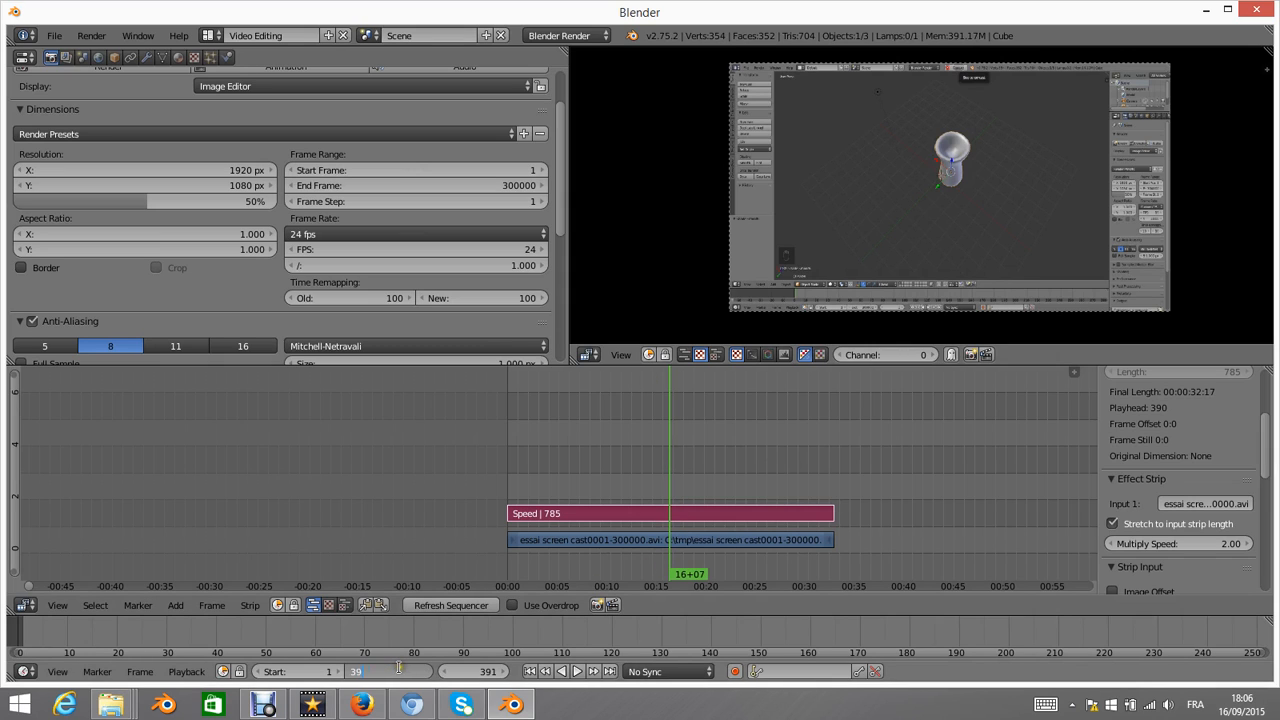
pyautogui.write('1')
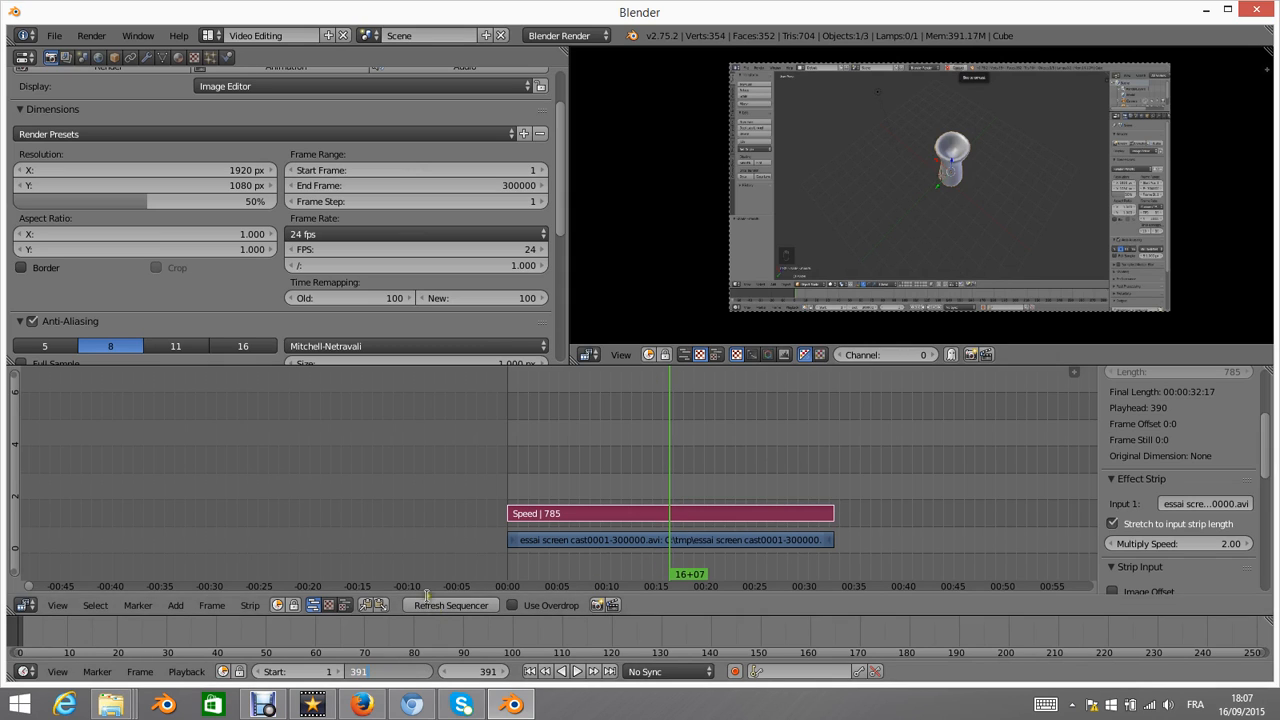
pyautogui.press('Return')
# - Set the render resolution scale to 100%
pyautogui.moveTo(573, 456); pyautogui.dragTo(666, 466)
pyautogui.moveTo(126, 206); pyautogui.dragTo(360, 234)
pyautogui.scroll(-3, 805, 174)
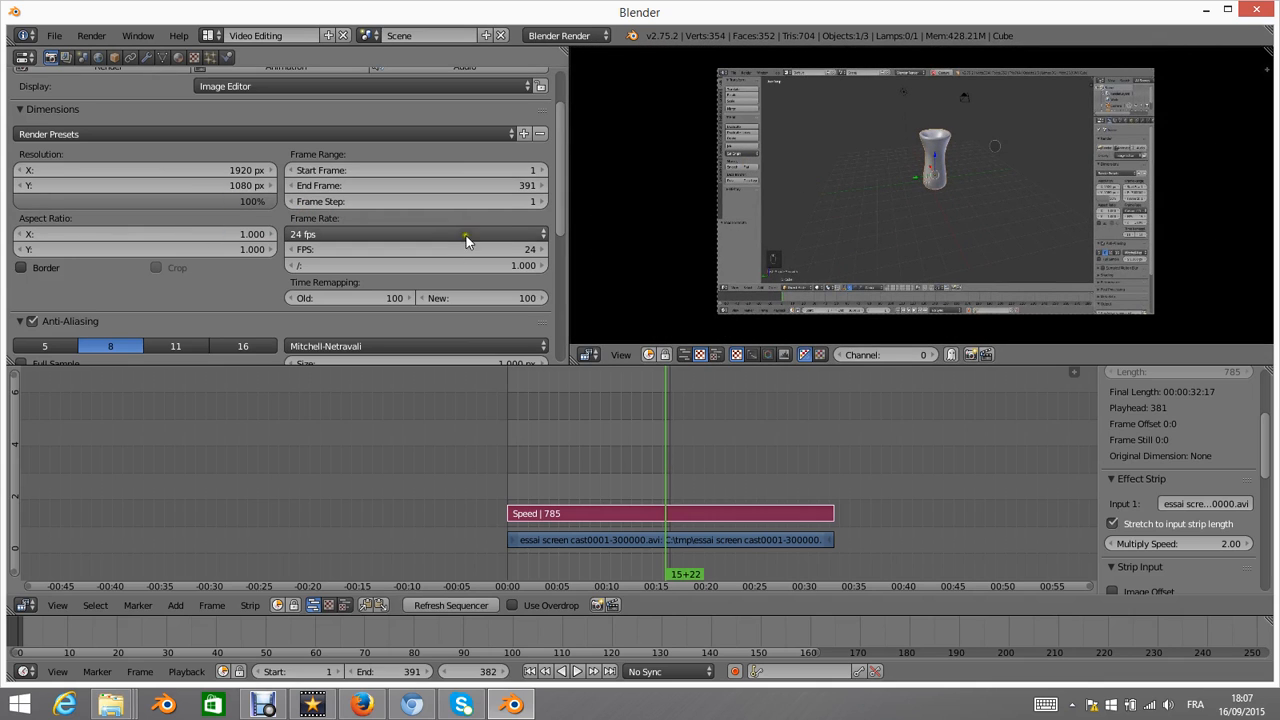
pyautogui.scroll(1, 441, 228)
# - Set the render output file to "essai screen cast fois 2" in C:\tmp\
pyautogui.scroll(-3, 466, 226)
pyautogui.scroll(-5, 440, 240)
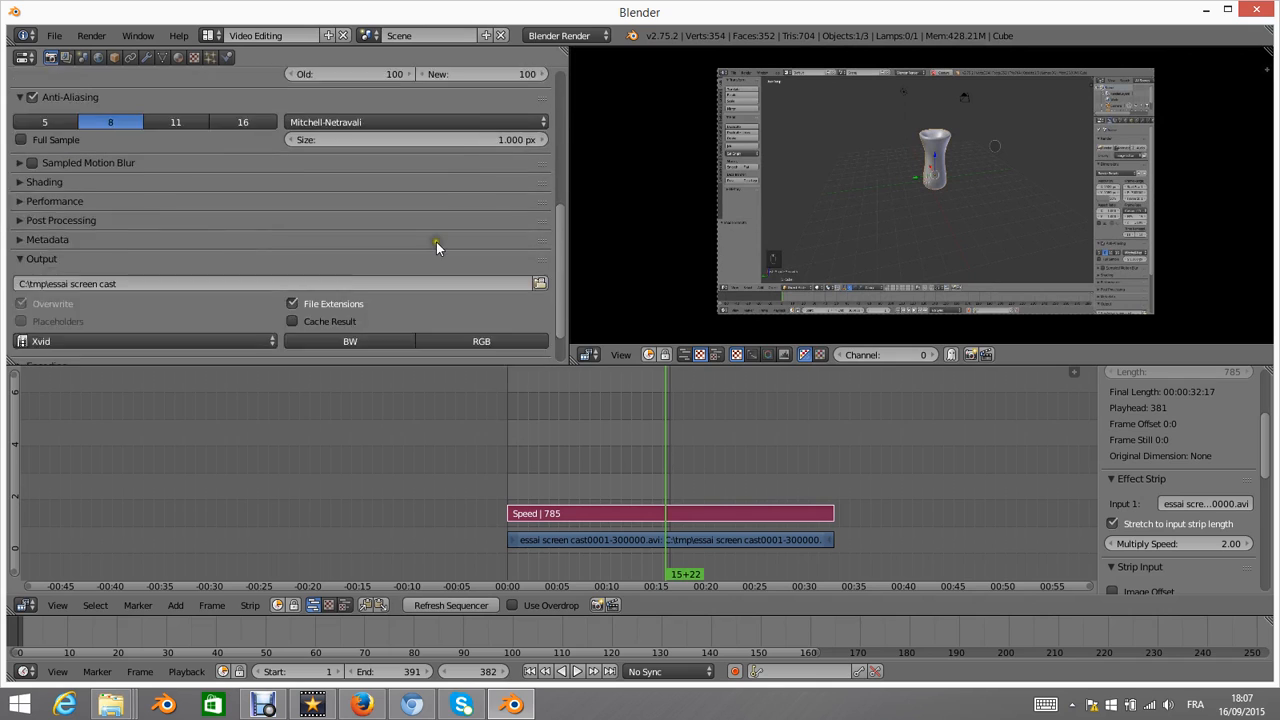
pyautogui.click(540, 233)
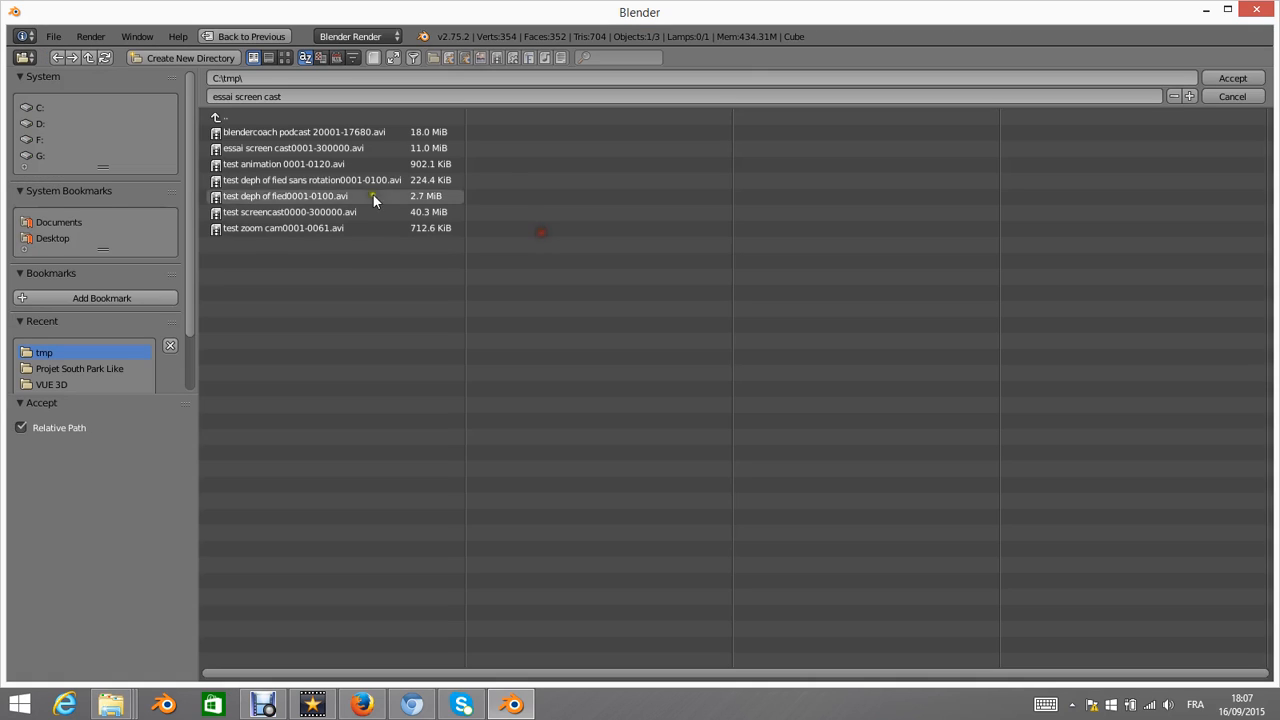
pyautogui.click(317, 97)
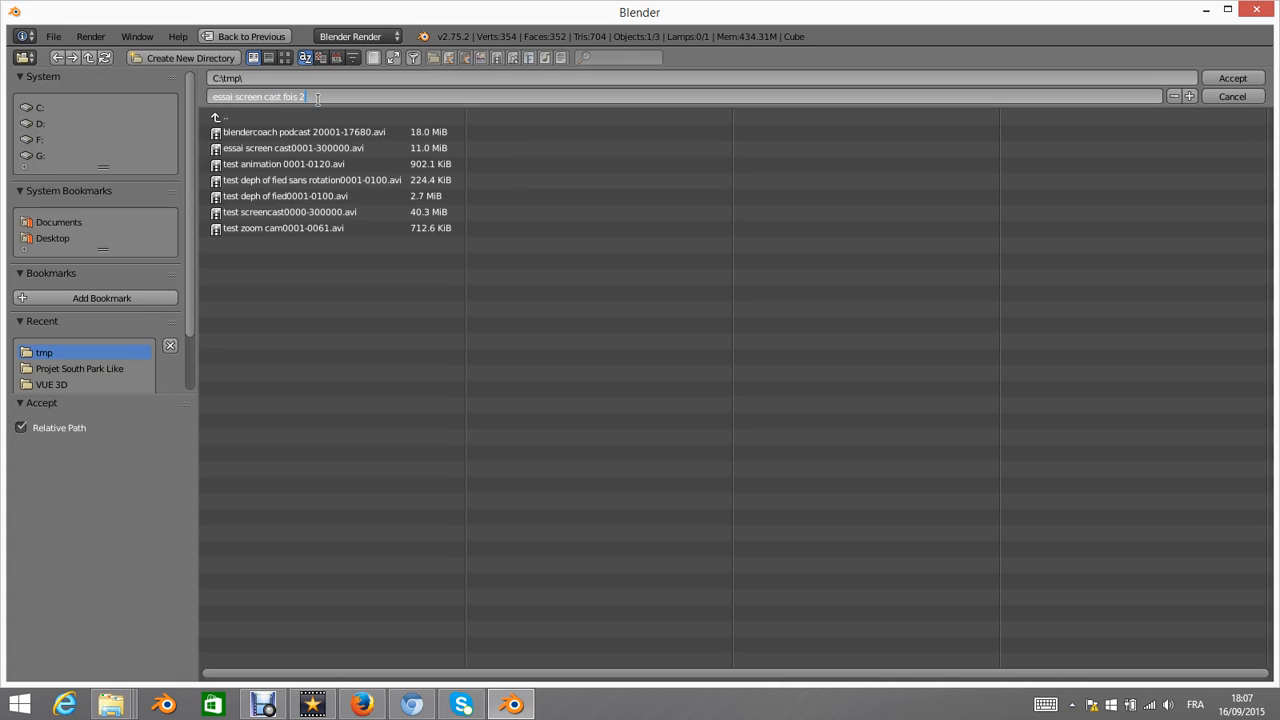
pyautogui.click(1238, 80)
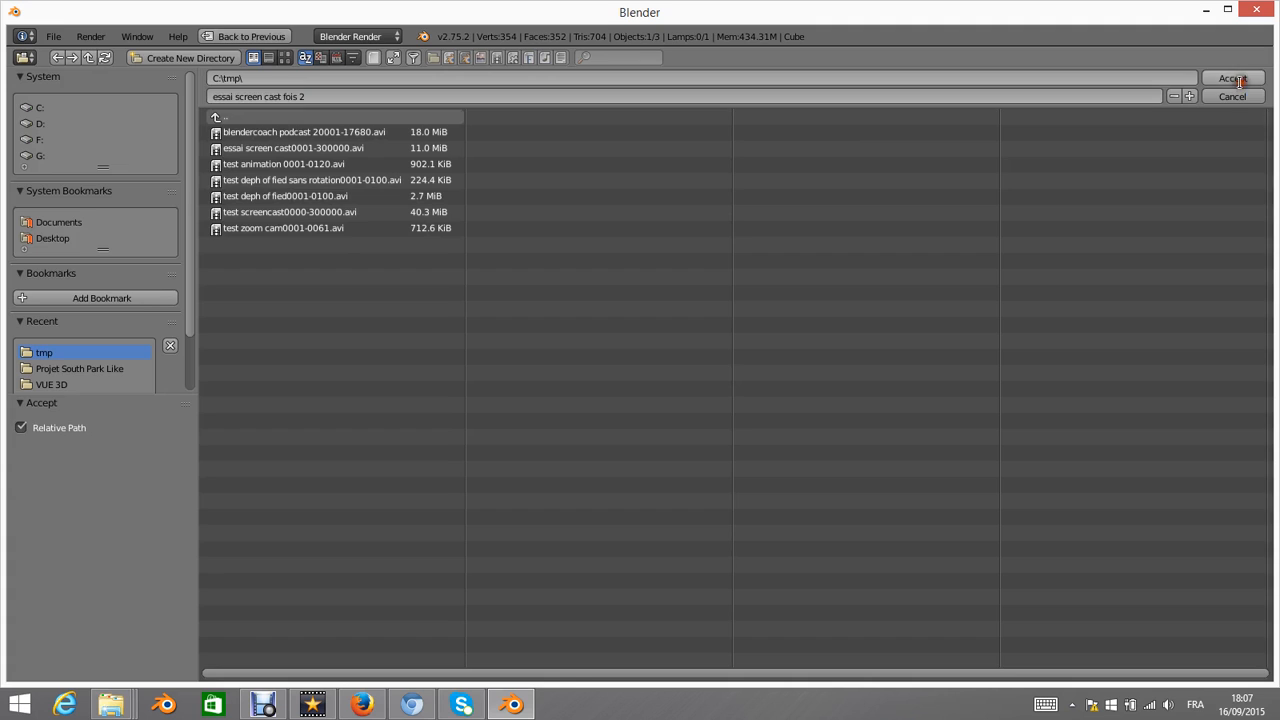
pyautogui.click(1238, 80)
# - Start rendering the sped-up screencast as an animation
pyautogui.scroll(-8, 384, 236)
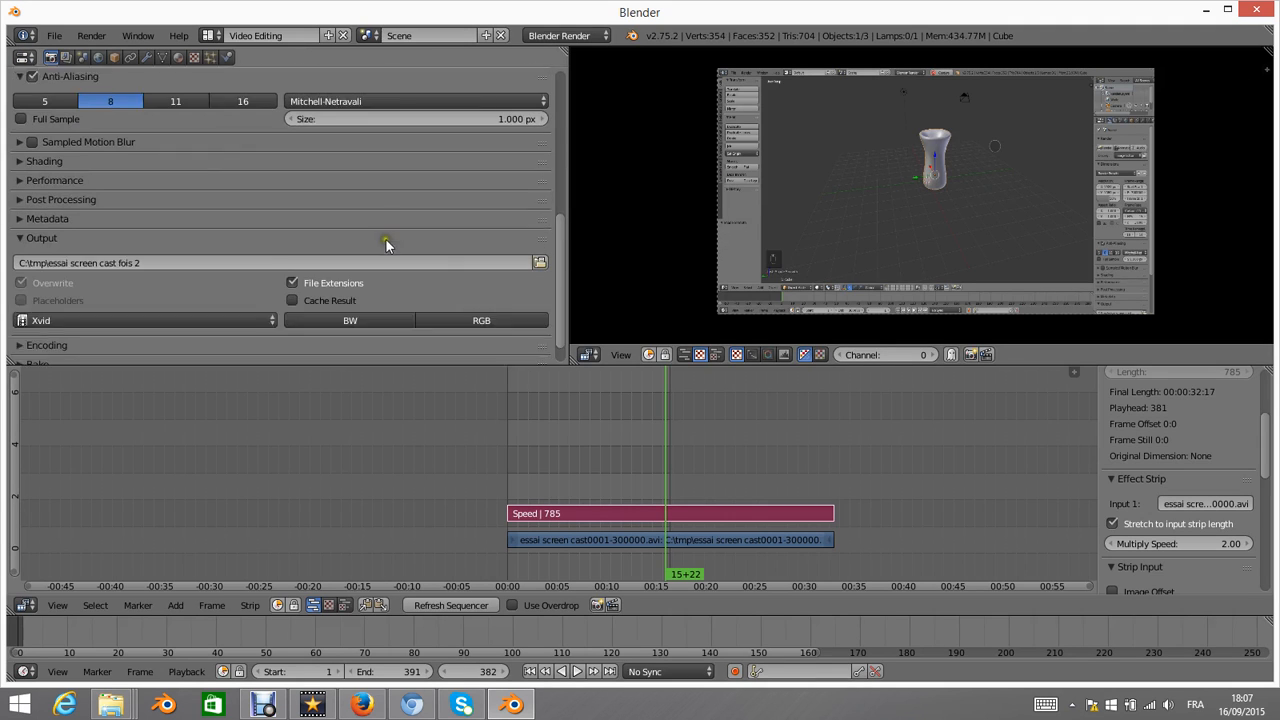
pyautogui.scroll(10, 359, 238)
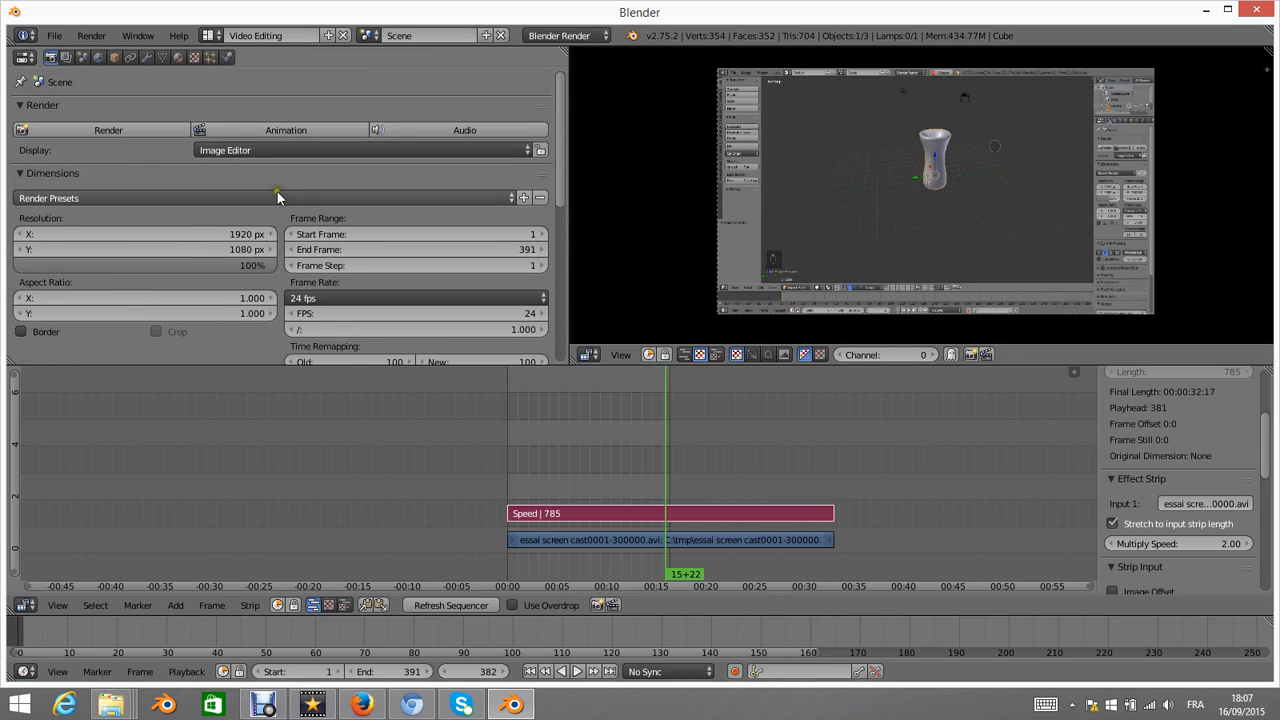
pyautogui.click(298, 130)
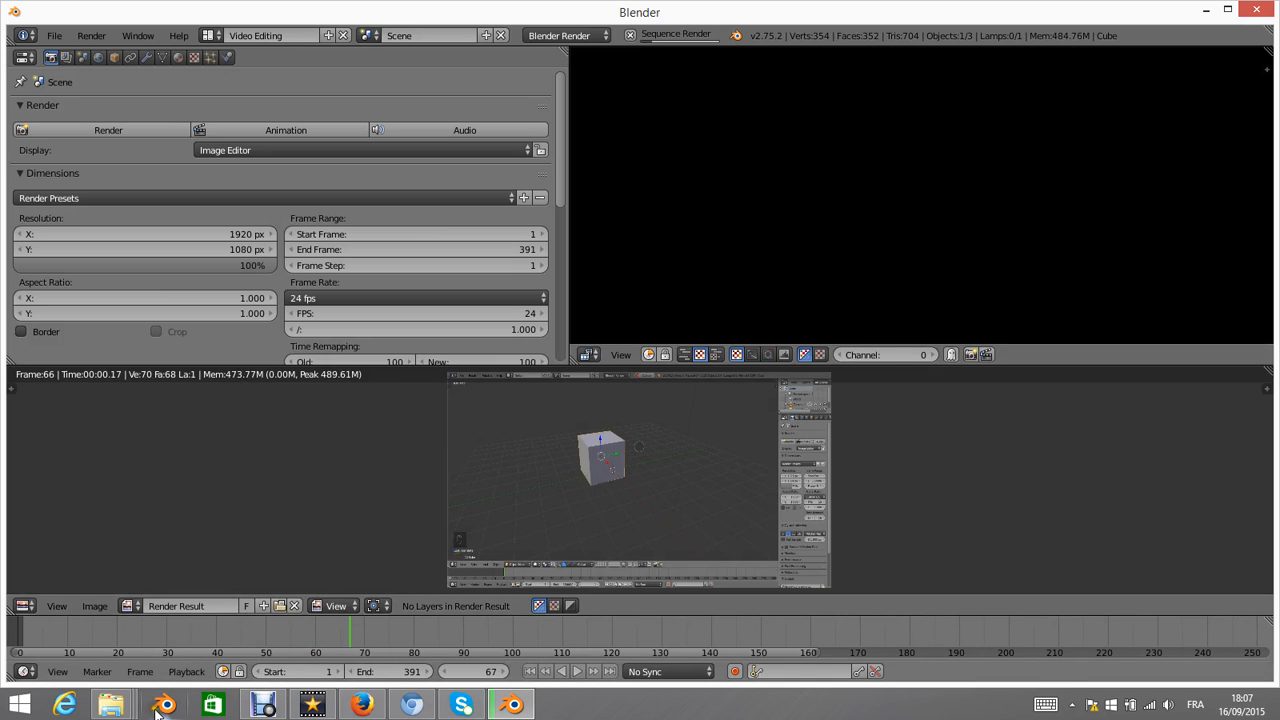
pyautogui.moveTo(111, 705)
pyautogui.click(255, 632)
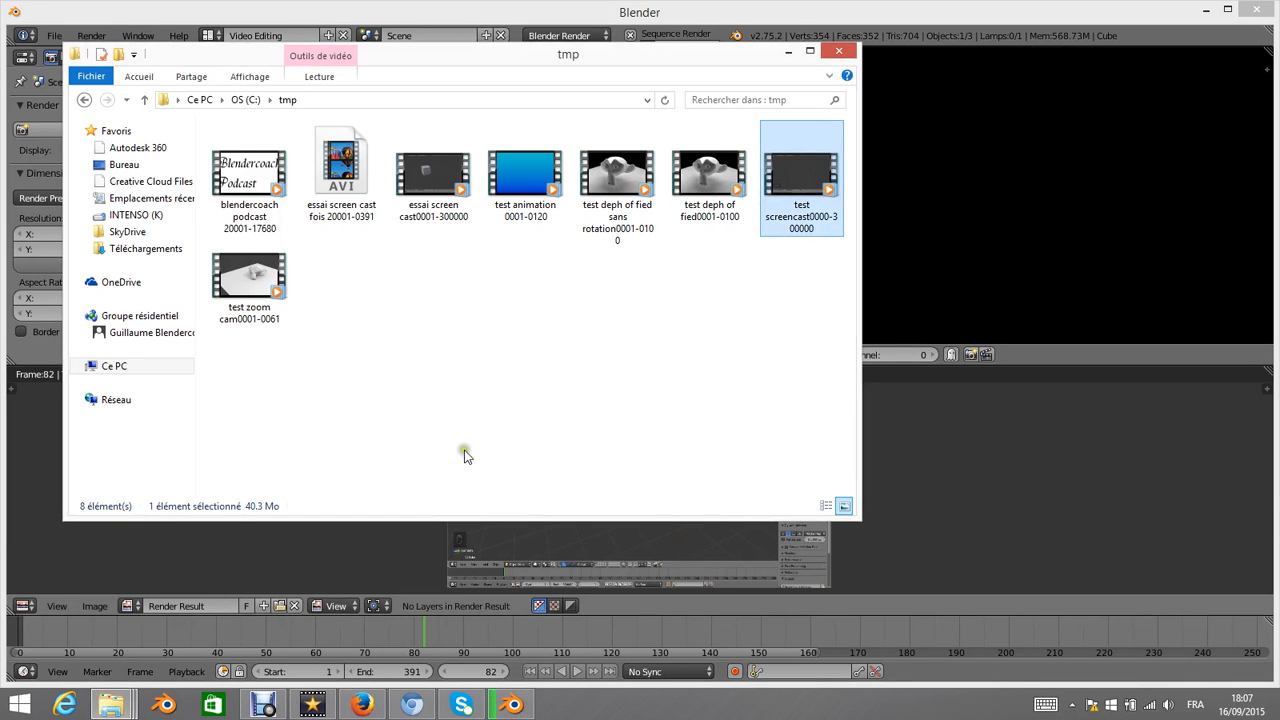
pyautogui.doubleClick(801, 166)
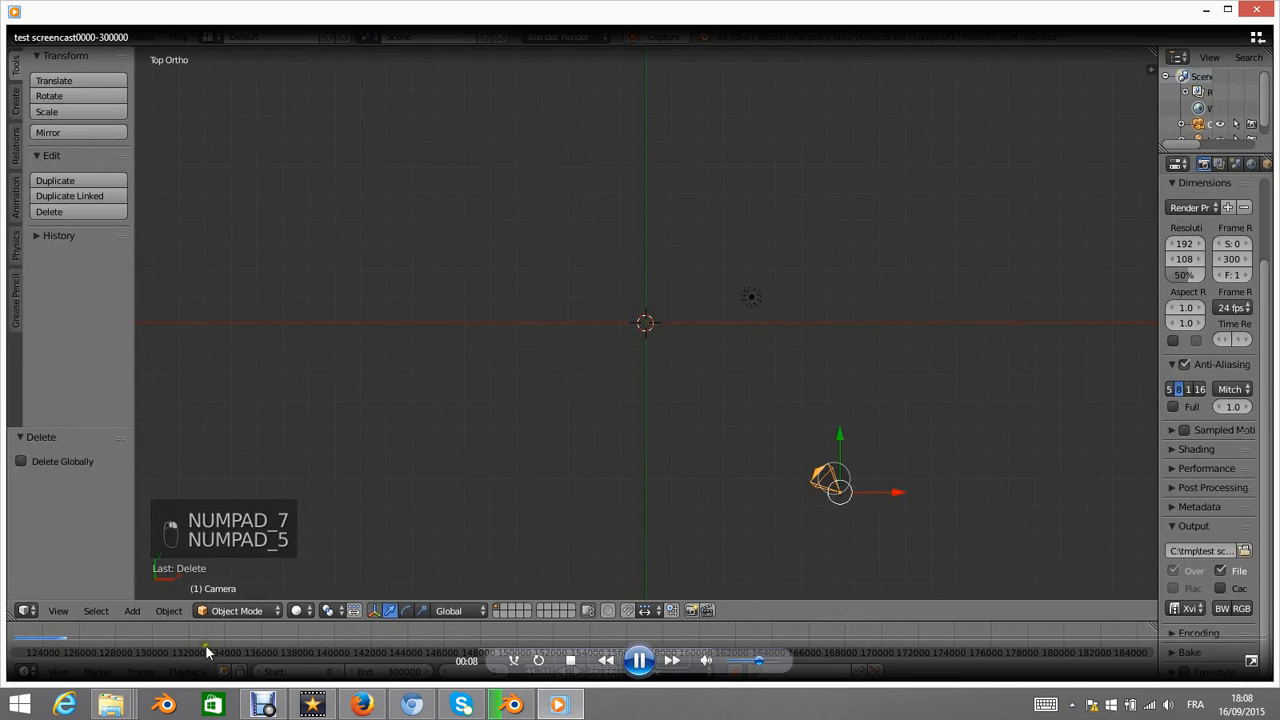
pyautogui.click(651, 664)
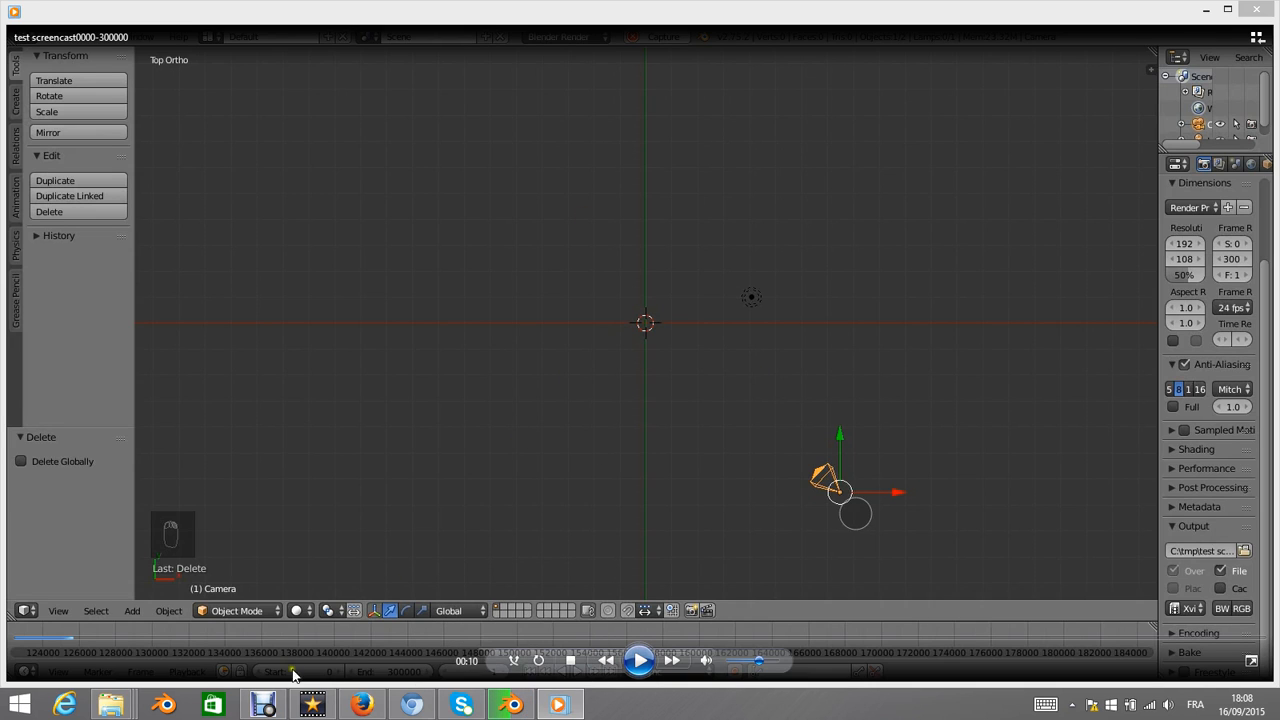
# - Open a new Blender instance, dismiss the splash screen and delete the default cube
pyautogui.click(170, 705)
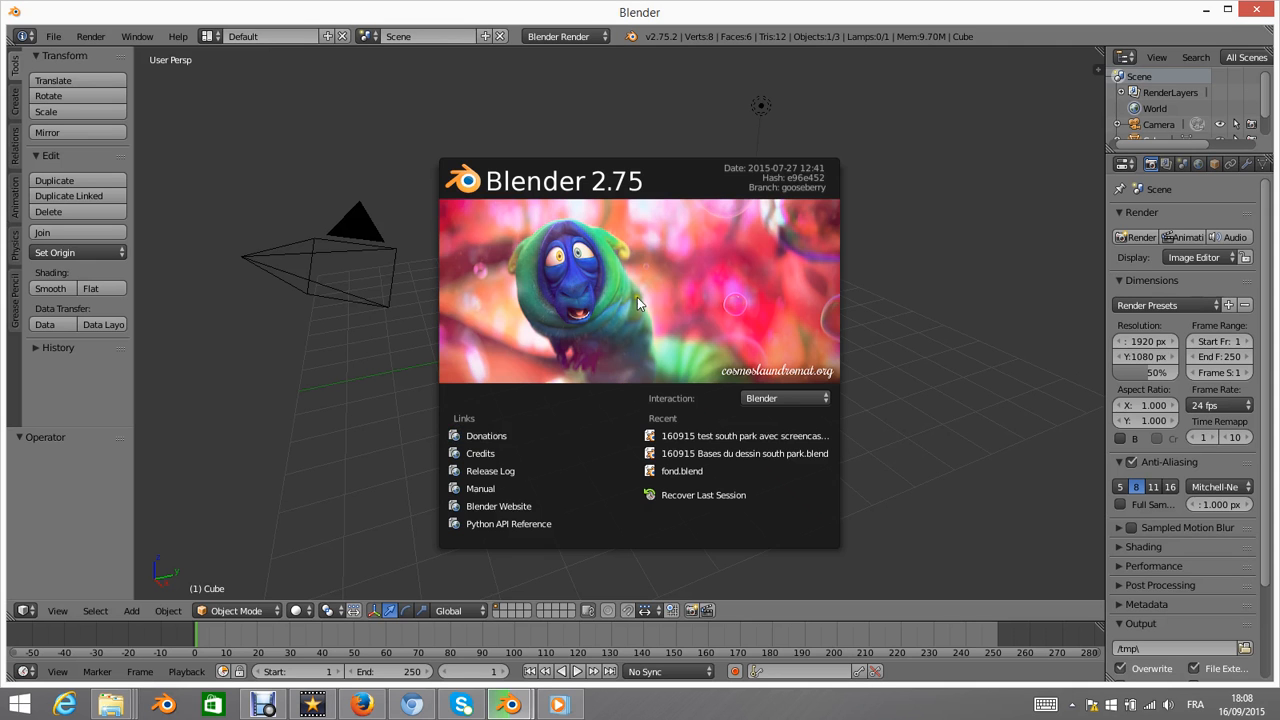
pyautogui.click(637, 297)
pyautogui.press('x')
pyautogui.click(603, 326)
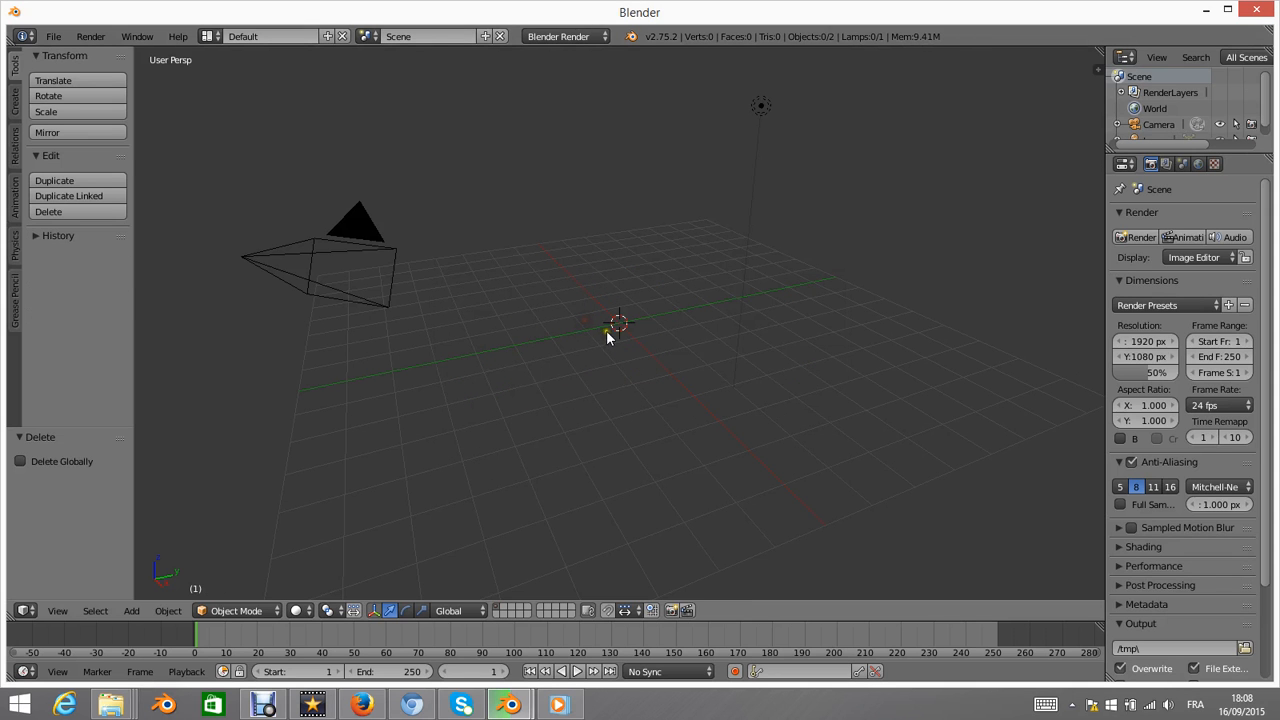
# - Add a Text object at the scene origin, working in the top orthographic view
pyautogui.scroll(2, 605, 345)
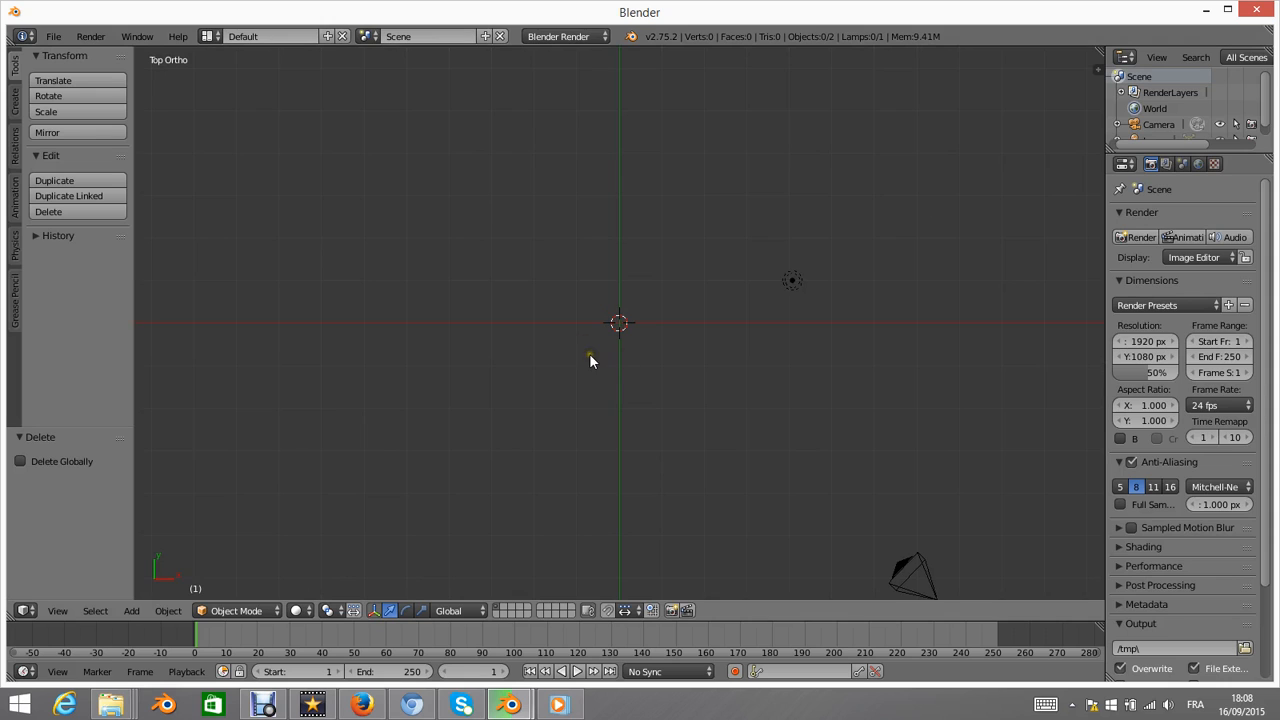
pyautogui.hotkey('shift', 'a')
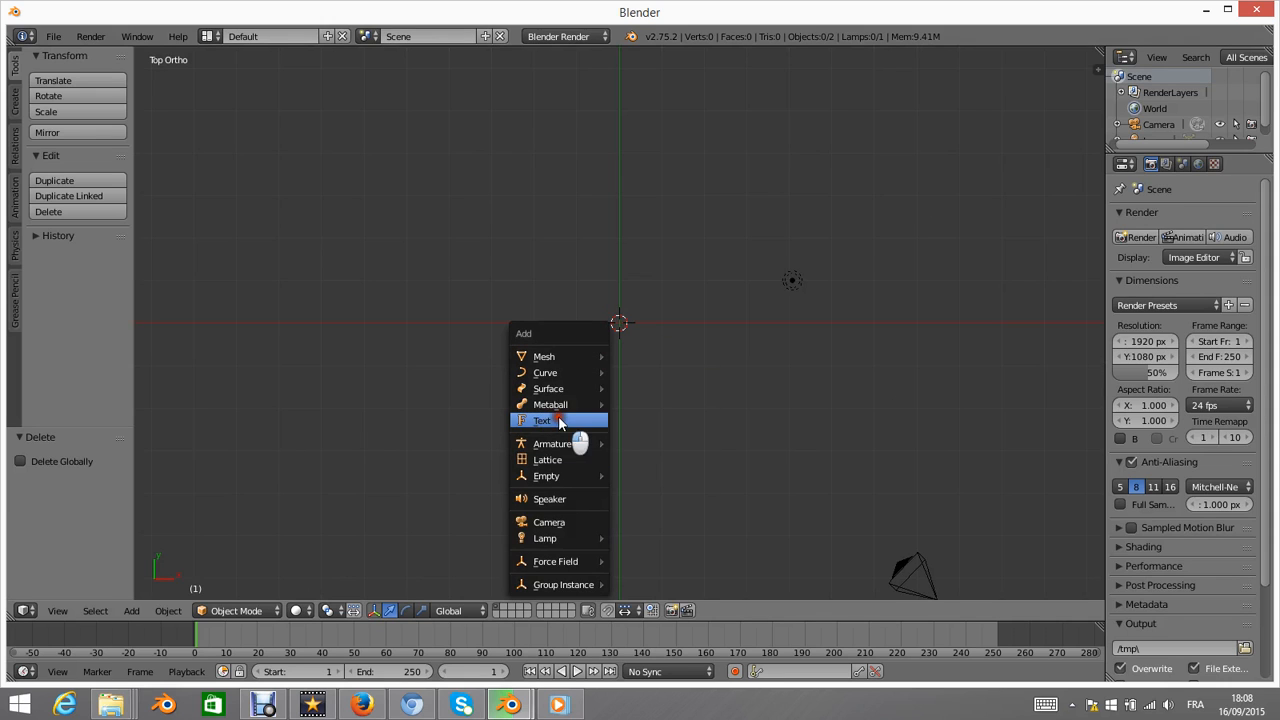
pyautogui.click(558, 420)
pyautogui.scroll(5, 680, 300)
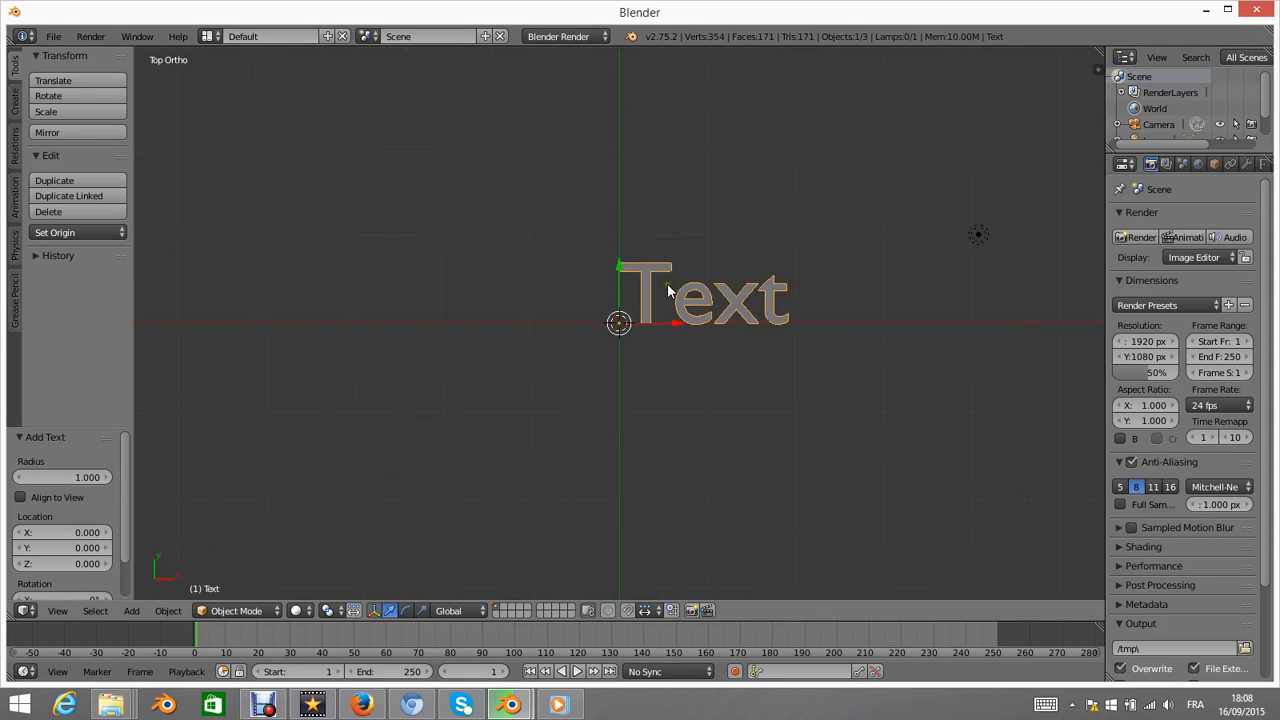
# - Switch the screen layout to Video Editing
pyautogui.click(180, 36)
pyautogui.click(207, 36)
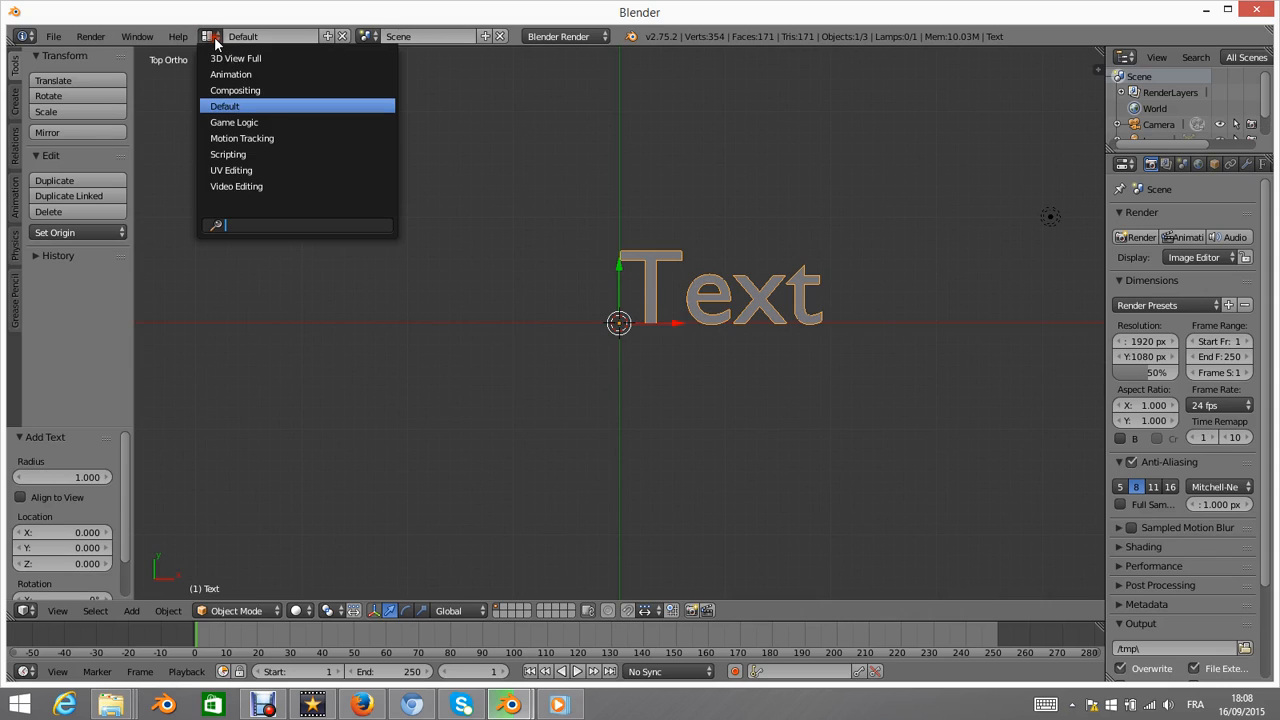
pyautogui.click(240, 187)
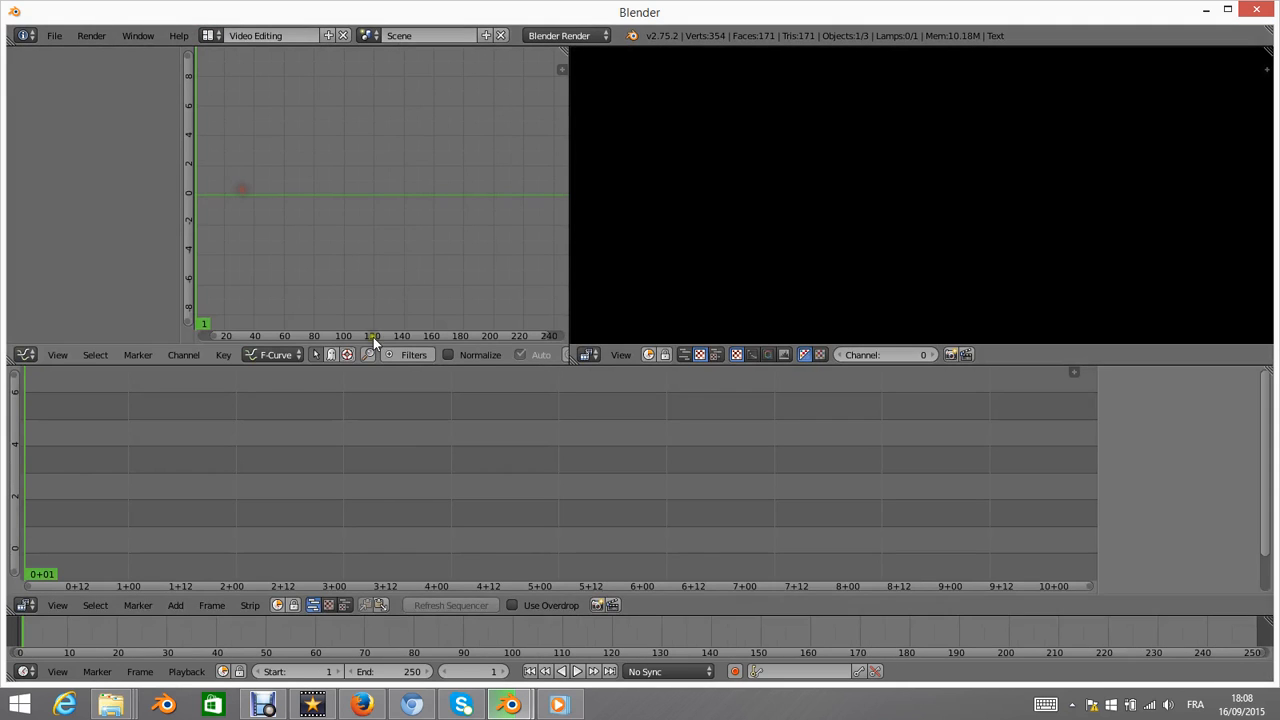
# - Add essai screen cast0001-300000.avi from C:\tmp\ as a movie strip starting at frame 1 on channel 1
pyautogui.click(176, 605)
pyautogui.click(215, 538)
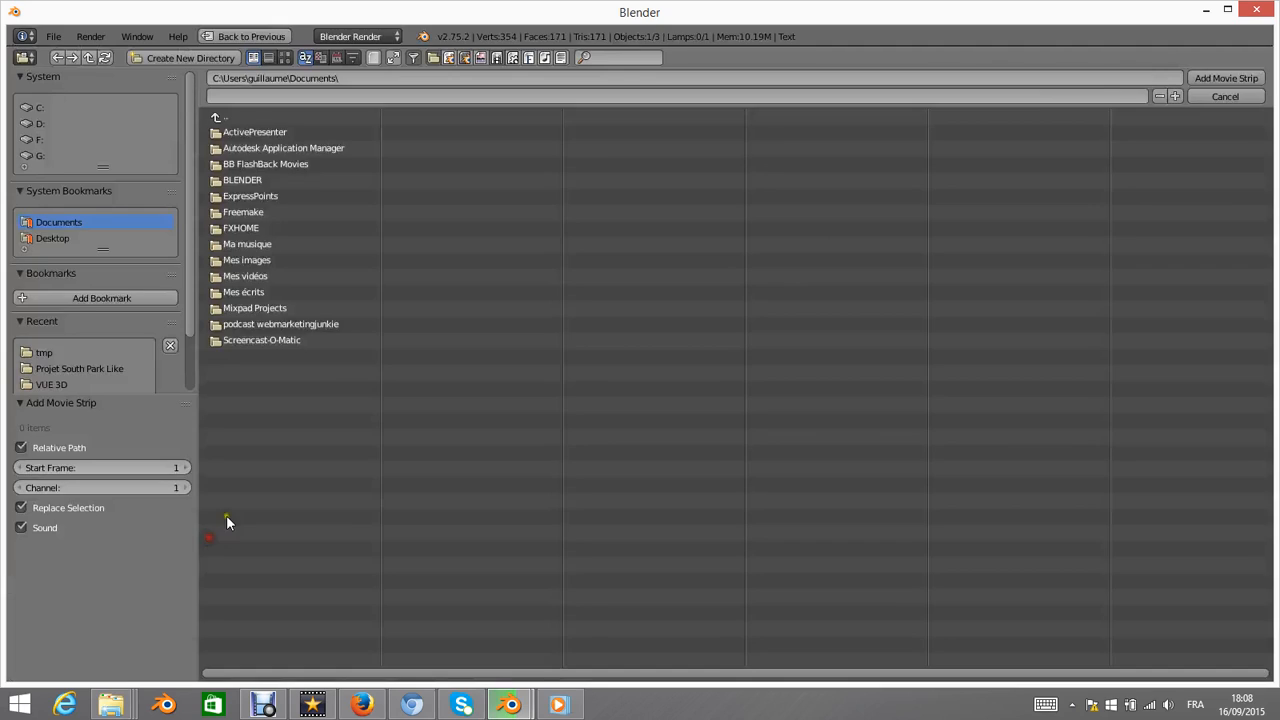
pyautogui.click(92, 352)
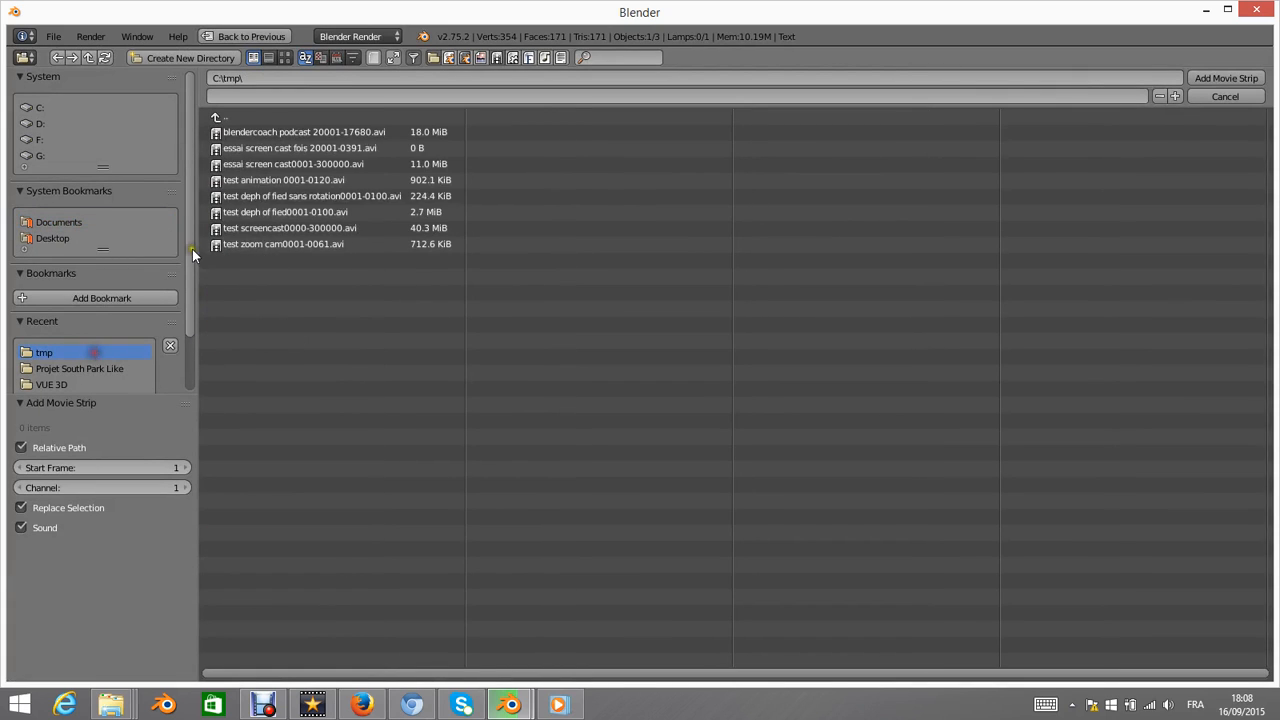
pyautogui.click(280, 165)
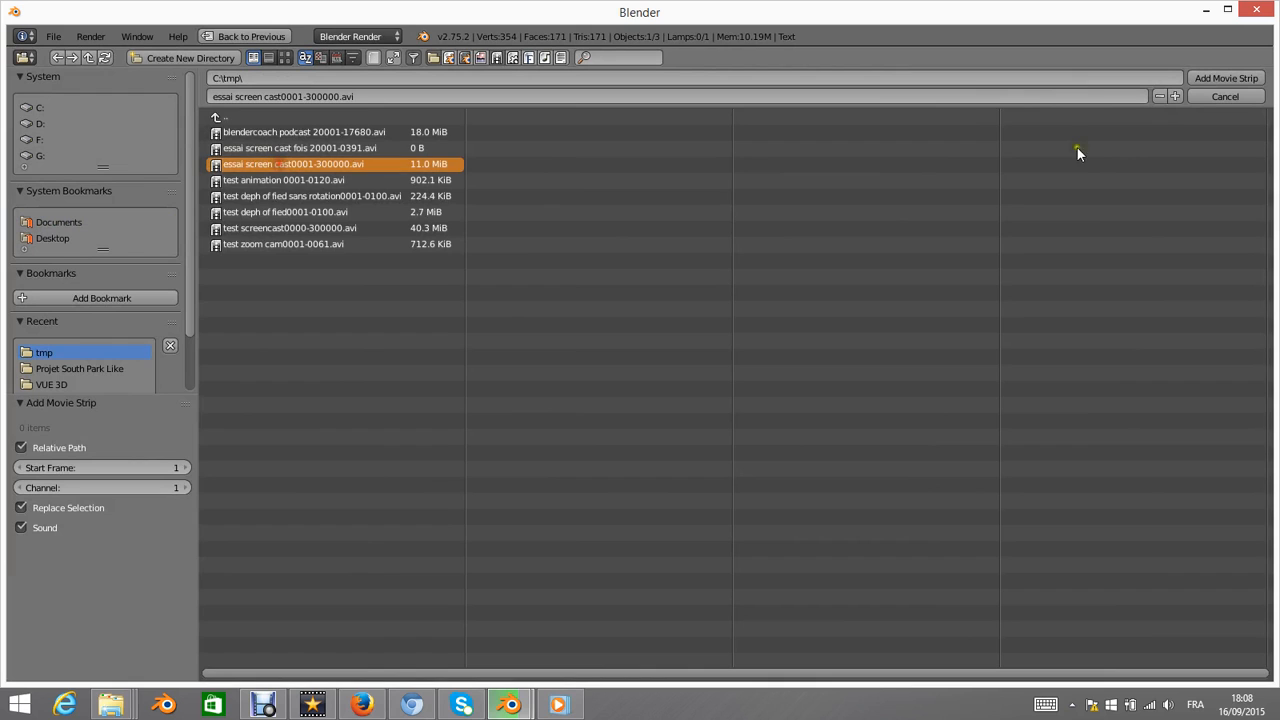
pyautogui.click(1214, 76)
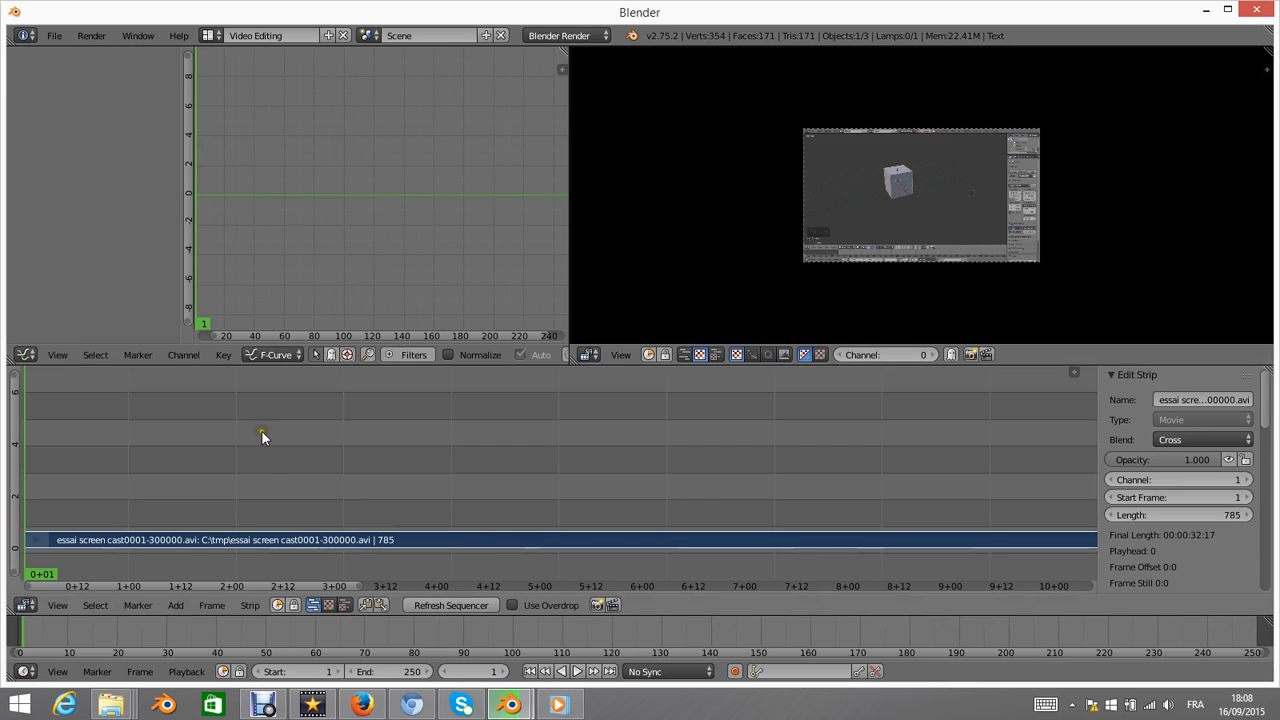
# - Move the playhead to frame 64 and add the current Scene as a strip above the movie strip
pyautogui.moveTo(275, 432)
pyautogui.mouseDown()
pyautogui.moveTo(377, 432)
pyautogui.moveTo(296, 432)
pyautogui.mouseUp()
pyautogui.scroll(2, 899, 163)
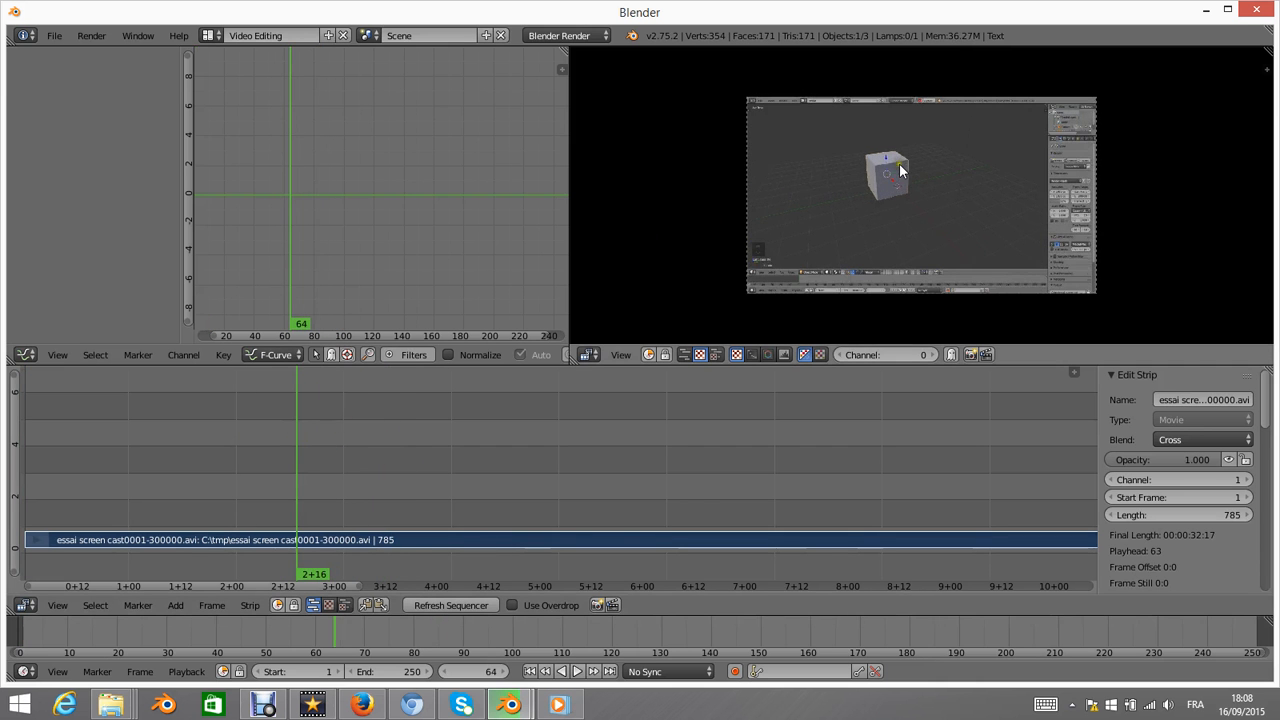
pyautogui.click(175, 605)
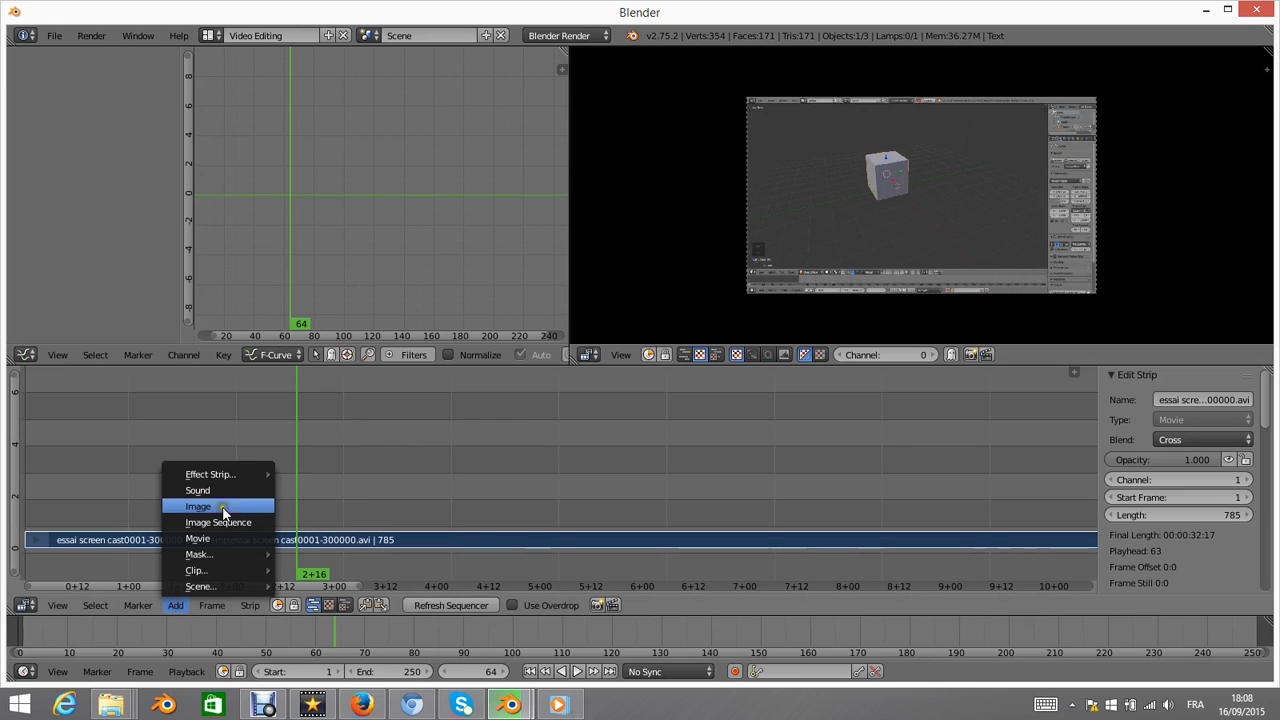
pyautogui.moveTo(218, 585)
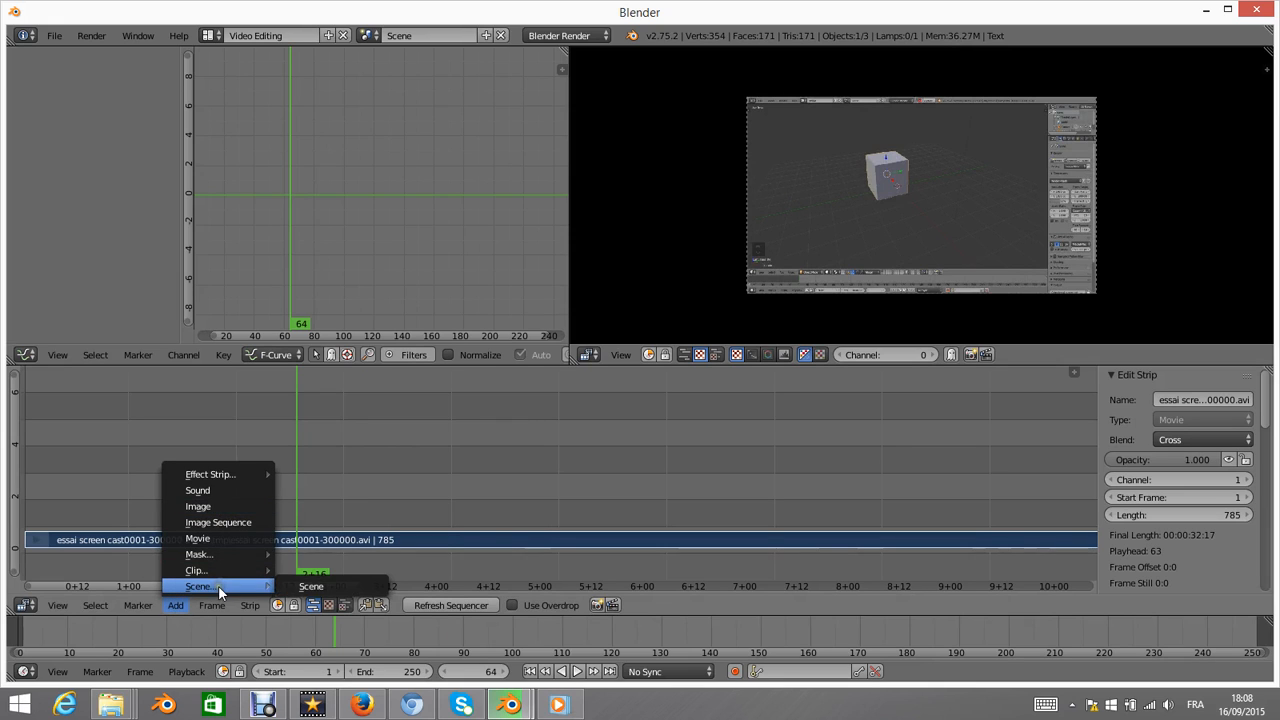
pyautogui.click(321, 590)
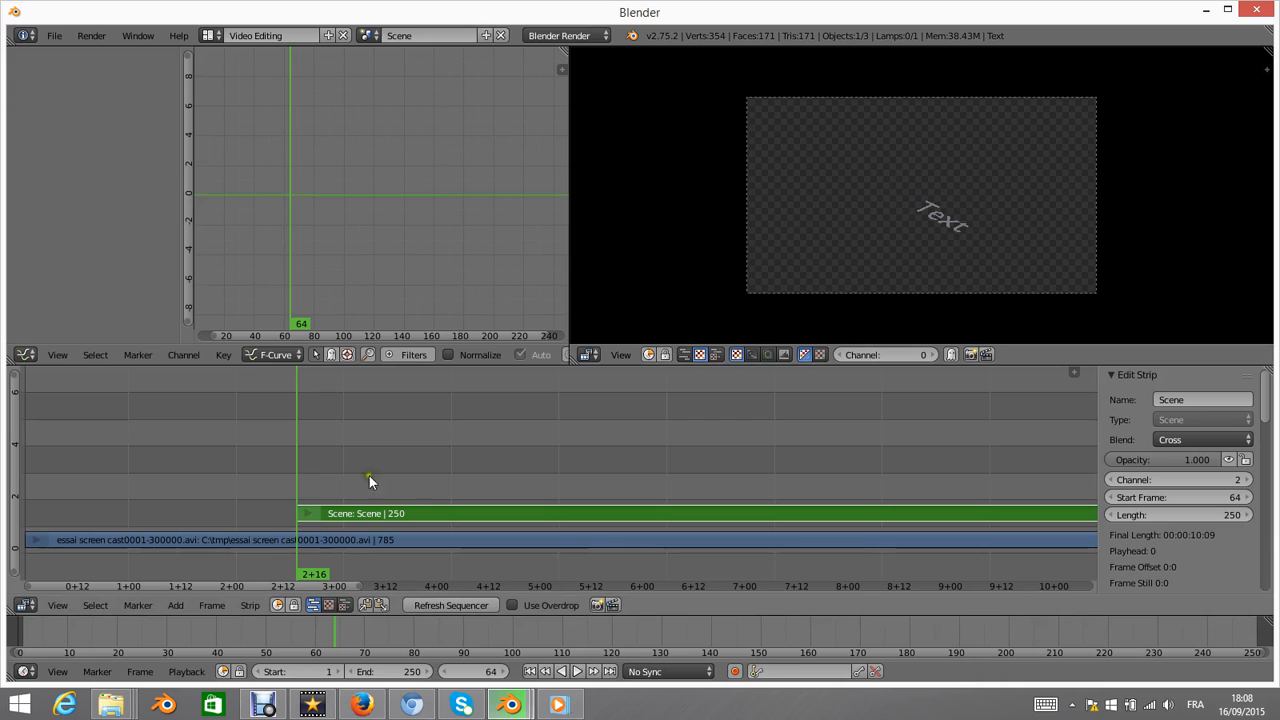
# - Move the Scene strip to start at frame 1 and set its blend mode to Over Drop
pyautogui.moveTo(455, 512); pyautogui.dragTo(187, 503, button='right')
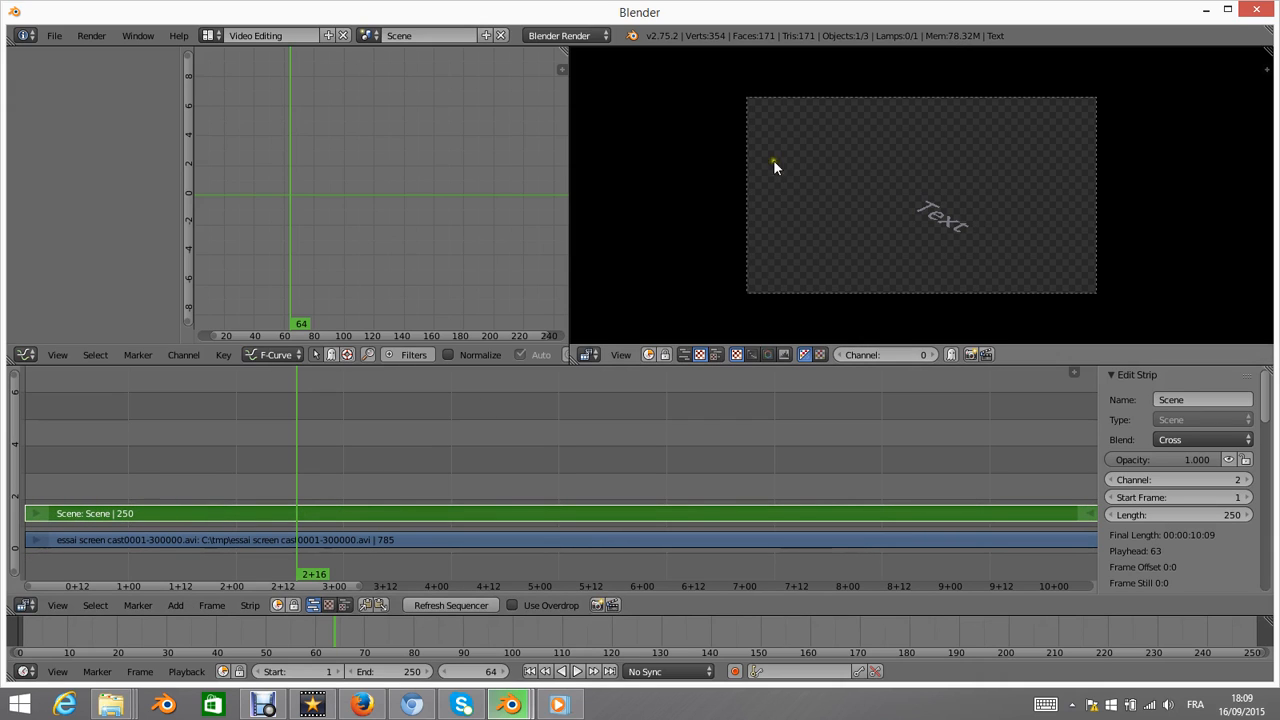
pyautogui.click(1194, 439)
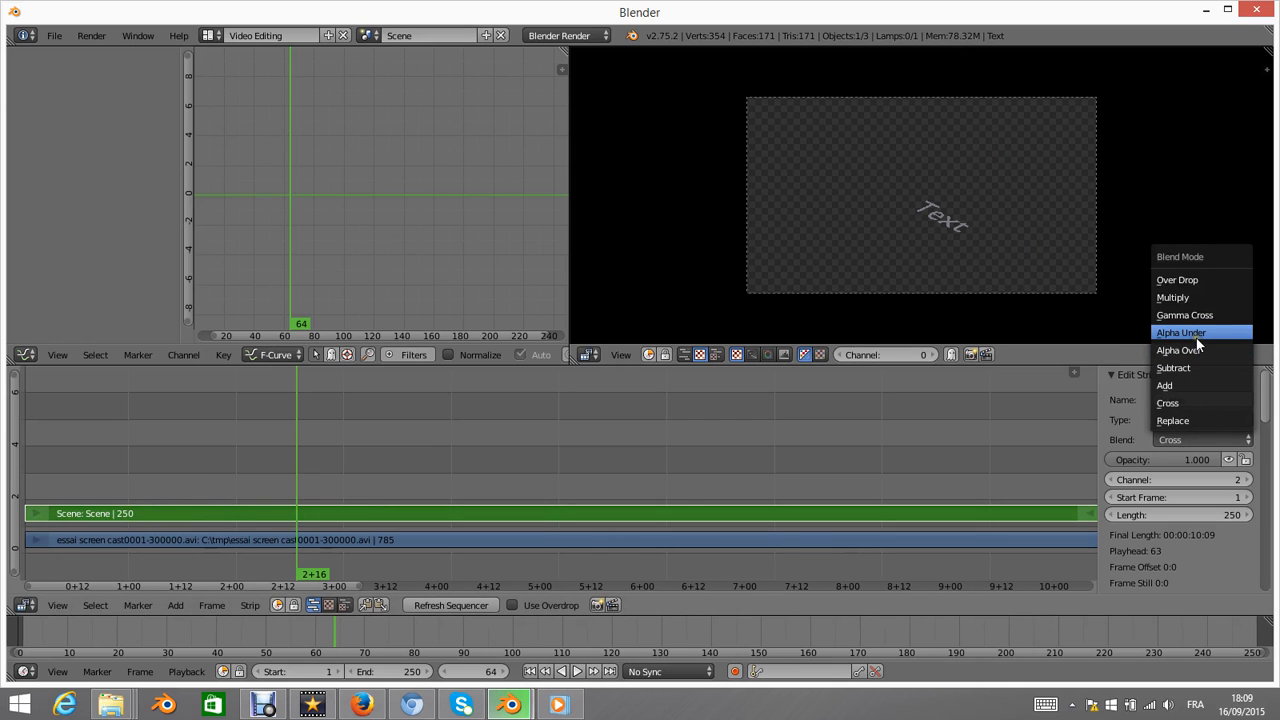
pyautogui.click(1191, 279)
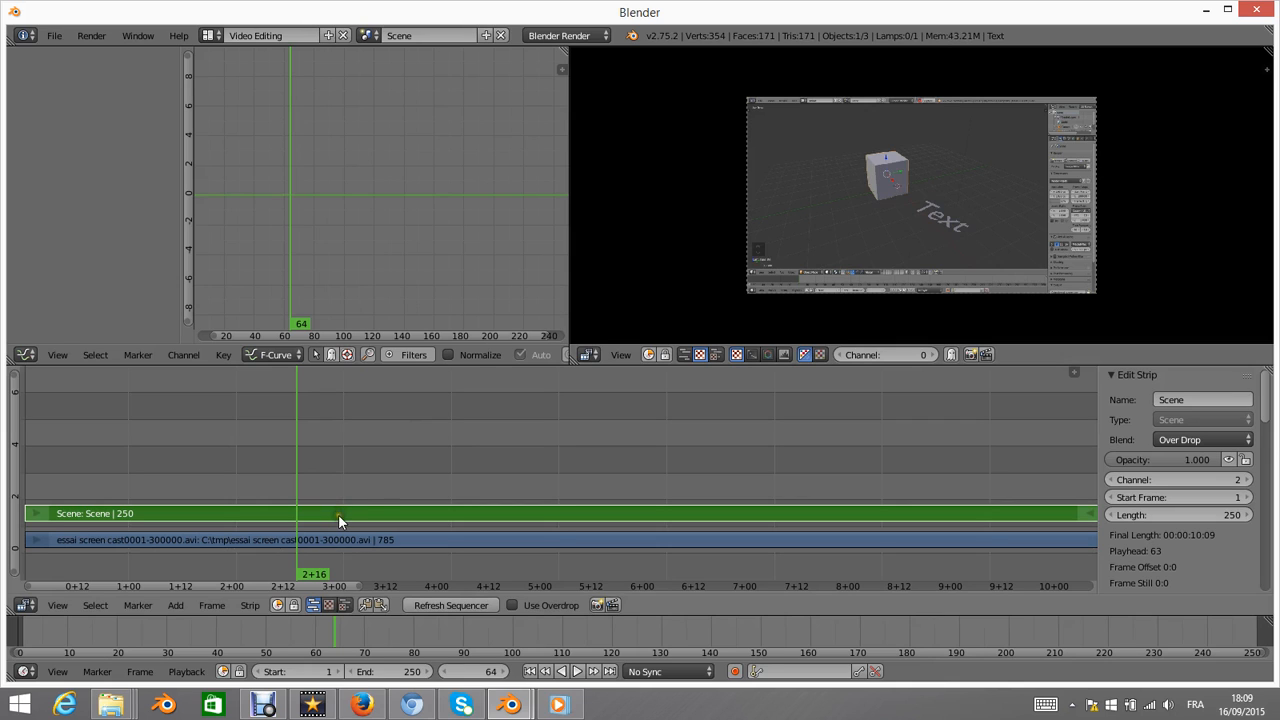
# - Add a Transform effect strip on top of the Scene strip and mute the Scene strip
pyautogui.click(176, 605)
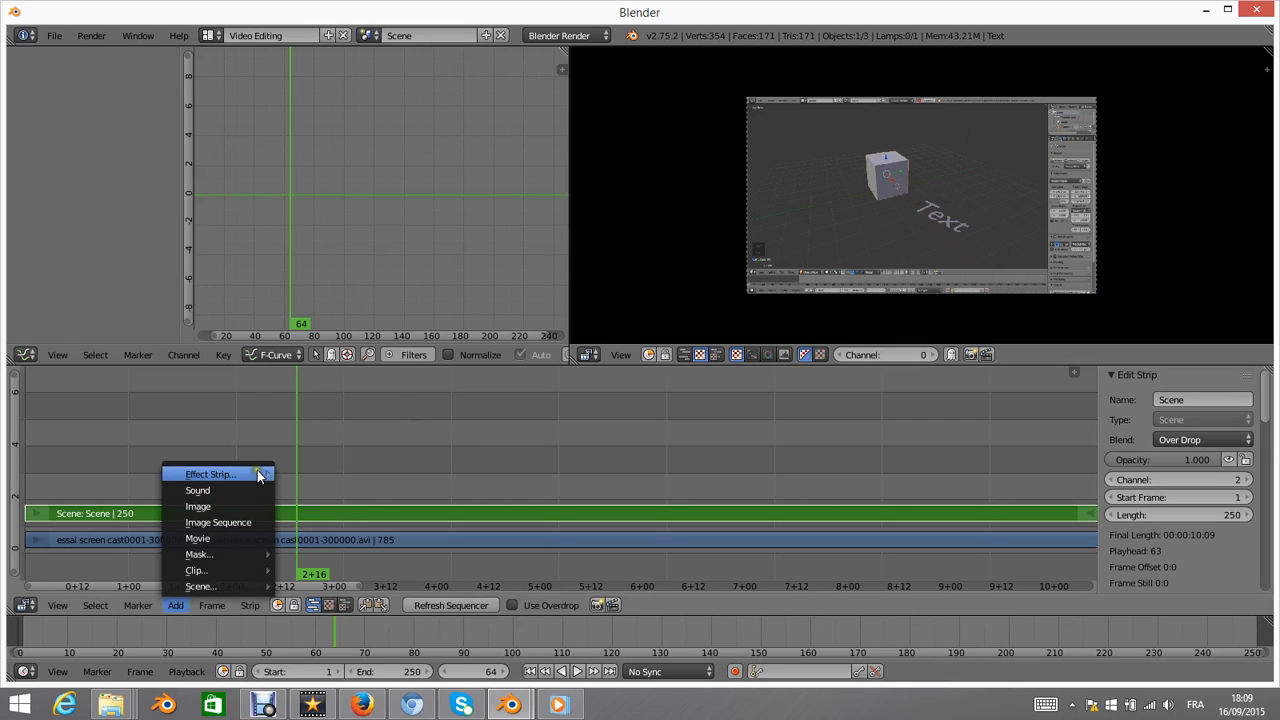
pyautogui.moveTo(255, 474)
pyautogui.click(353, 413)
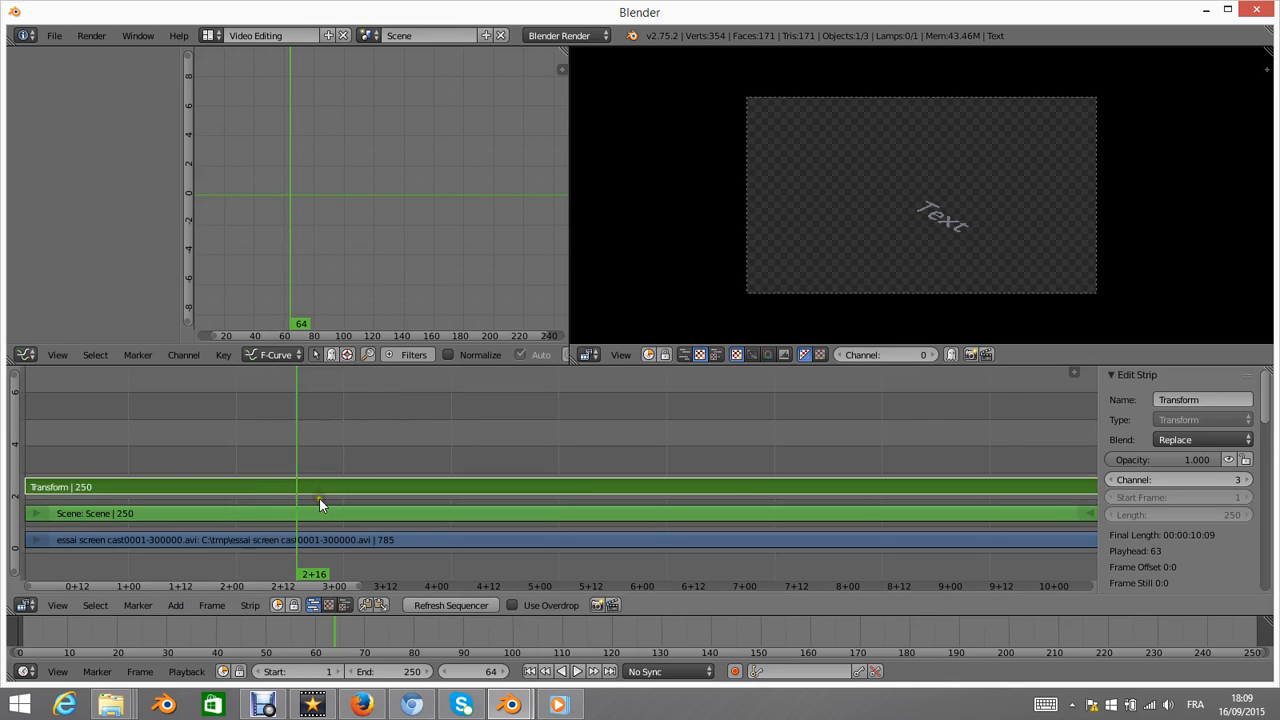
pyautogui.click(244, 513)
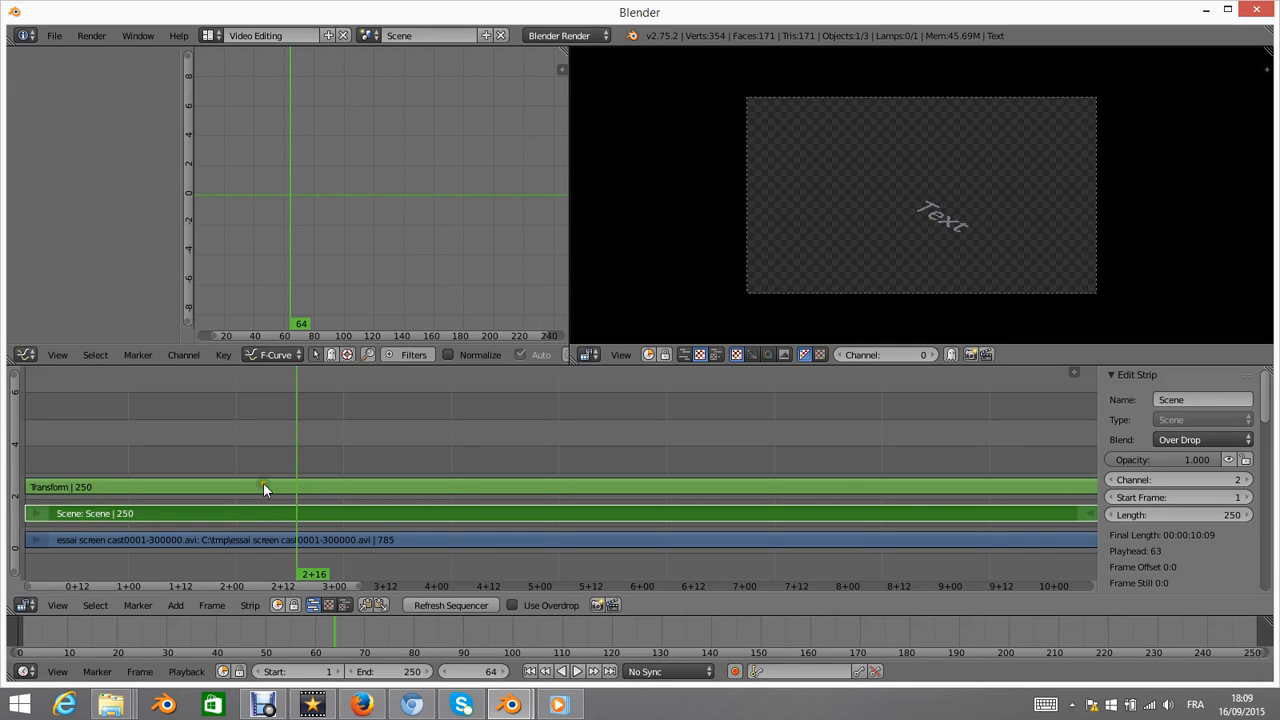
pyautogui.click(263, 487)
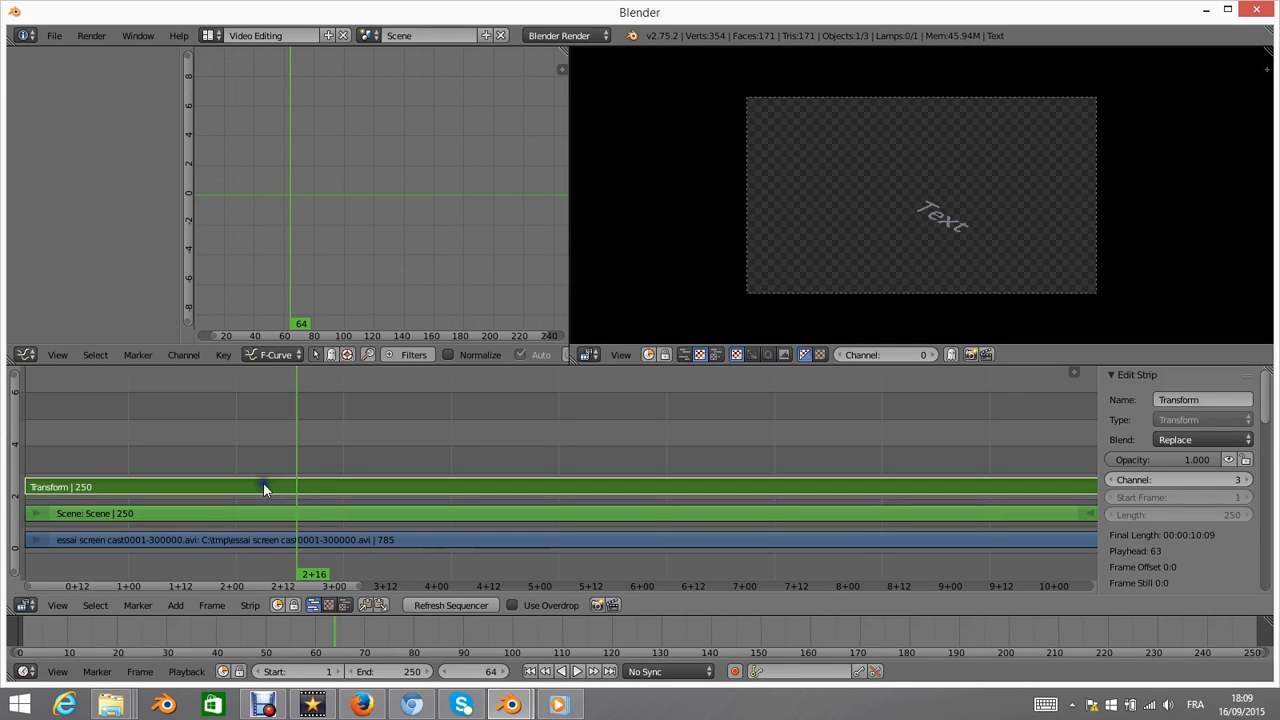
pyautogui.click(211, 513)
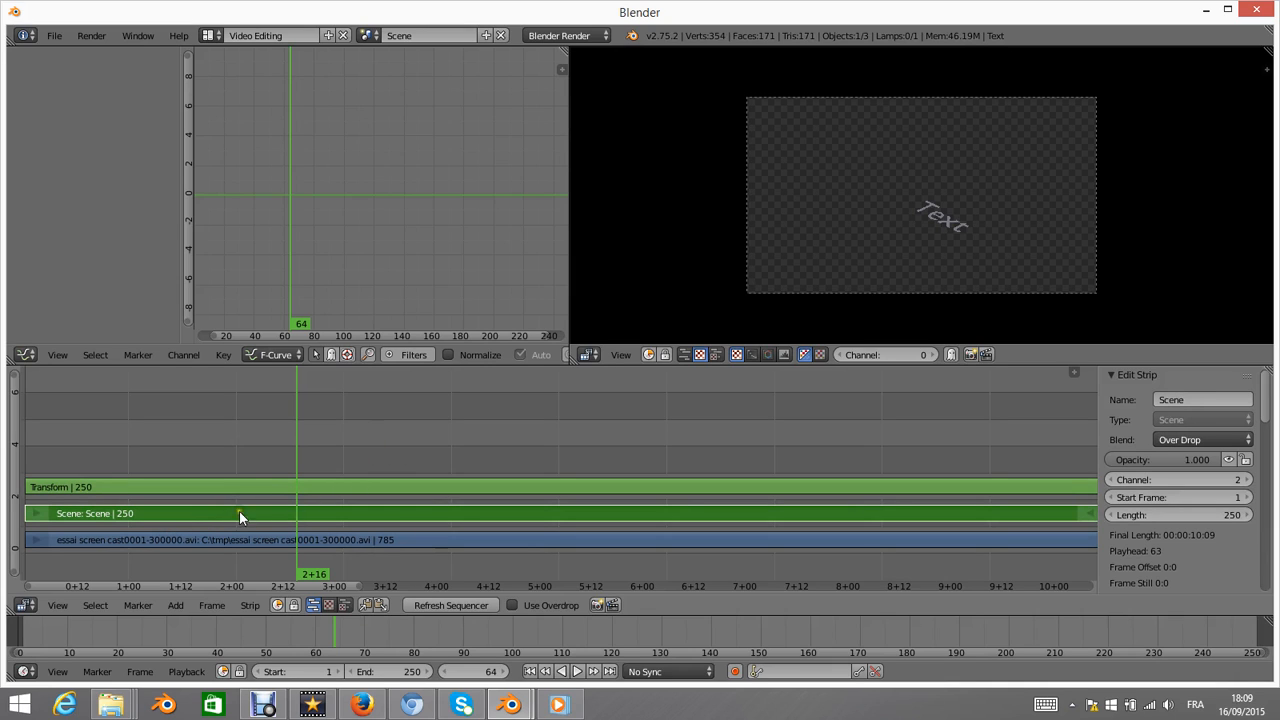
pyautogui.press('h')
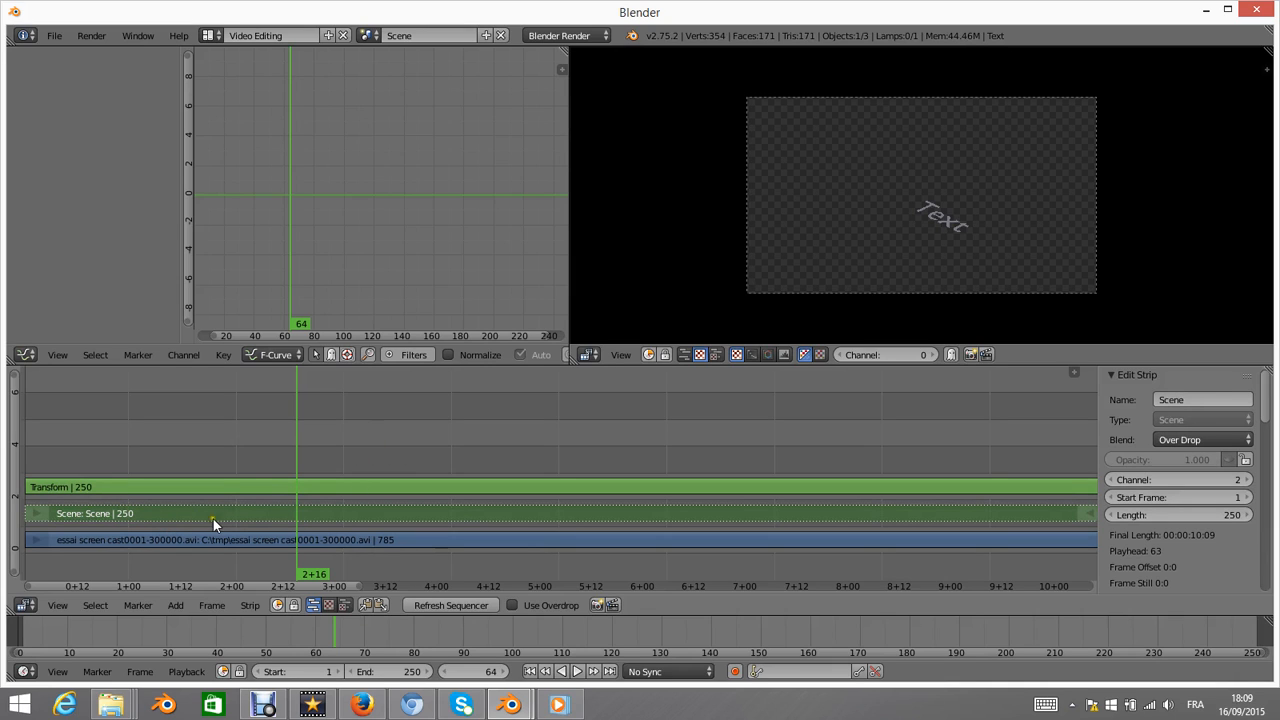
# - Set the Transform strip's blend mode to Over Drop
pyautogui.click(229, 486)
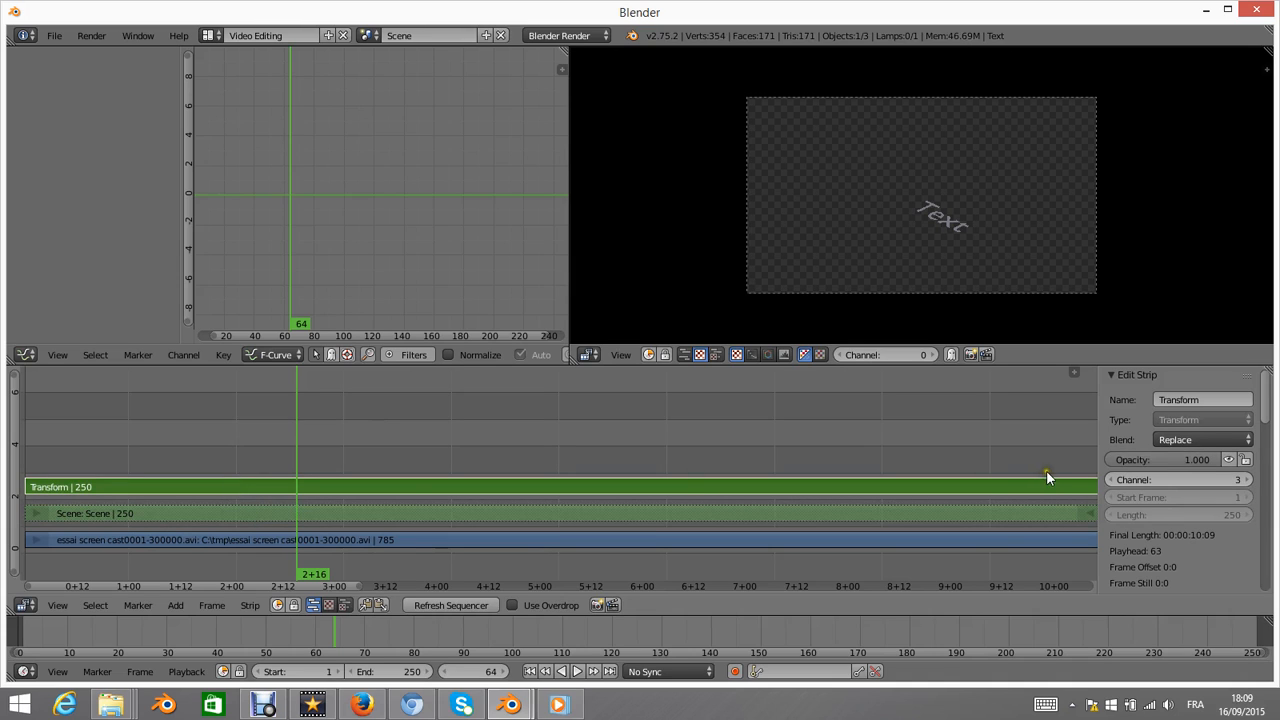
pyautogui.click(1214, 438)
pyautogui.click(1188, 279)
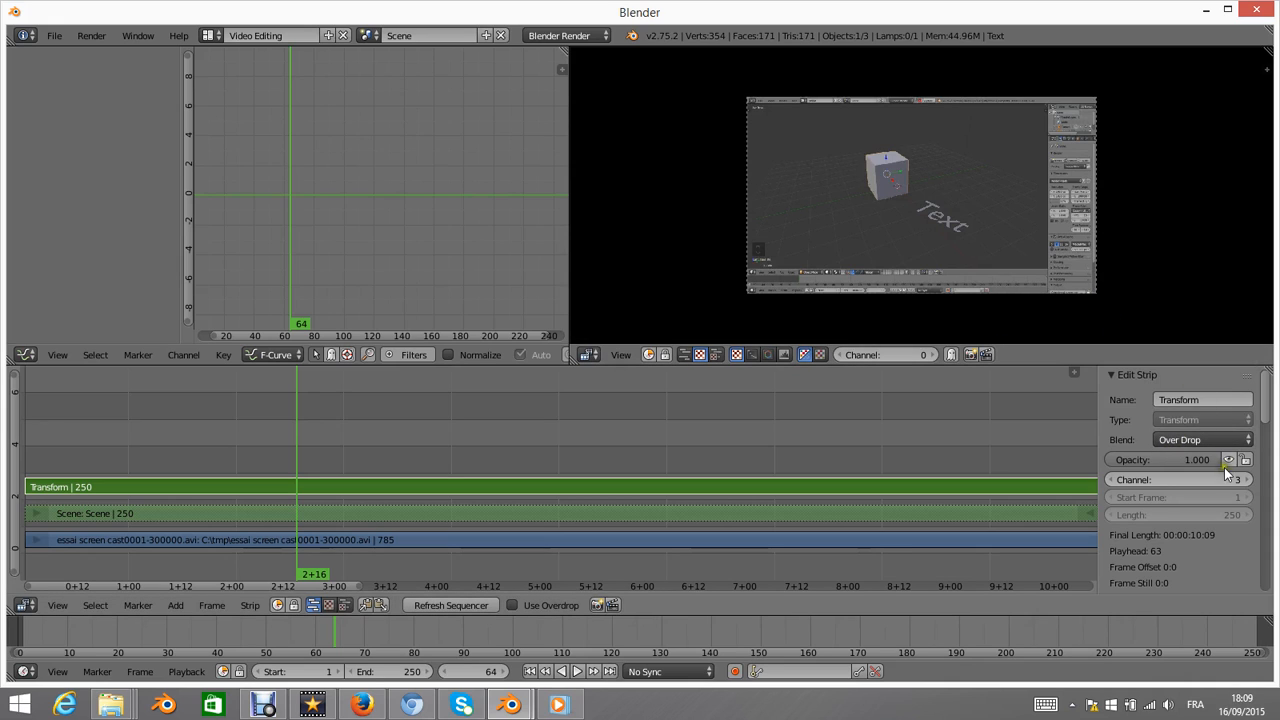
# - Shift the Transform strip's position up beside the cube and set its scale to X 1.63 and Y 3.31
pyautogui.scroll(-5, 1211, 505)
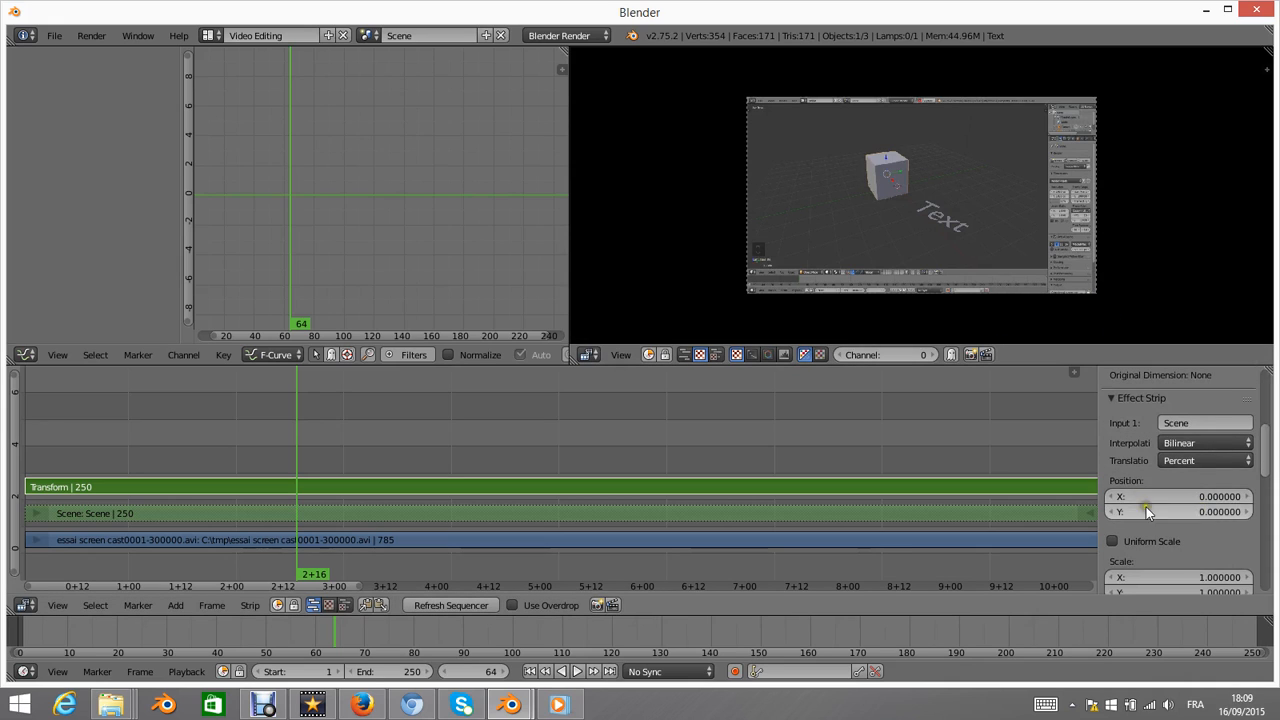
pyautogui.moveTo(1140, 498); pyautogui.dragTo(1107, 540)
pyautogui.scroll(-3, 1148, 554)
pyautogui.scroll(2, 1148, 555)
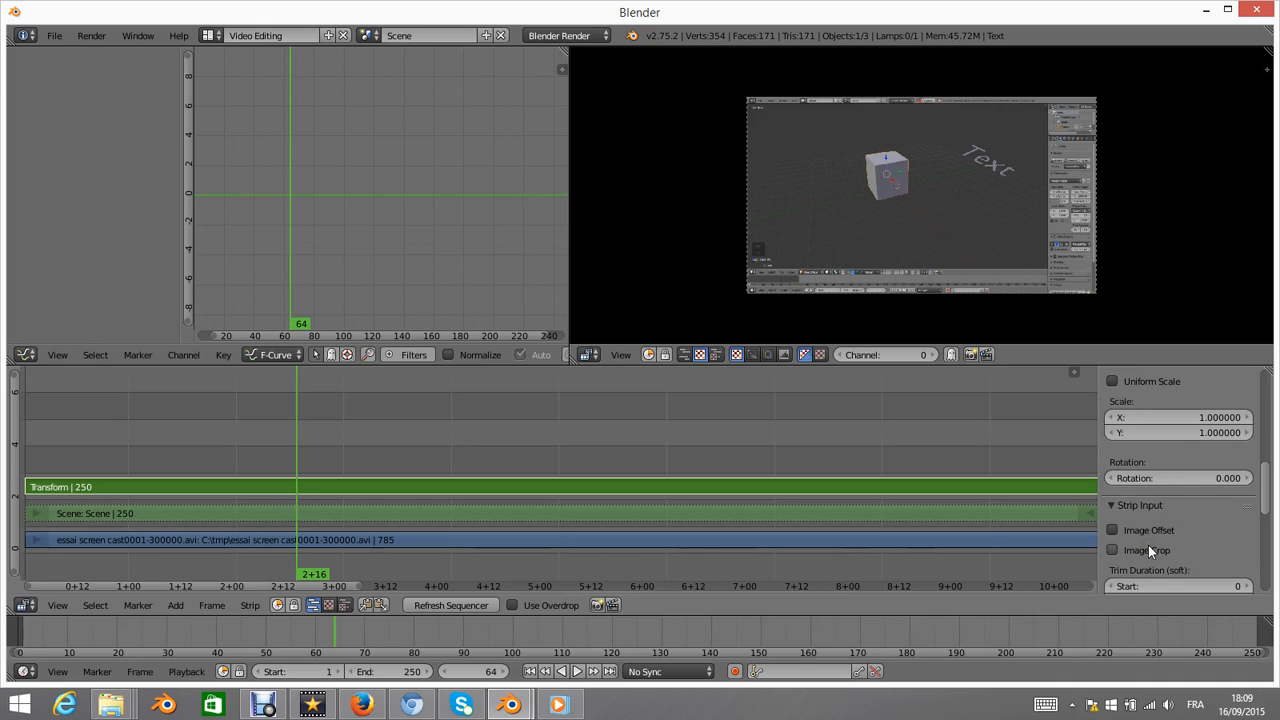
pyautogui.moveTo(1122, 414); pyautogui.dragTo(1196, 445)
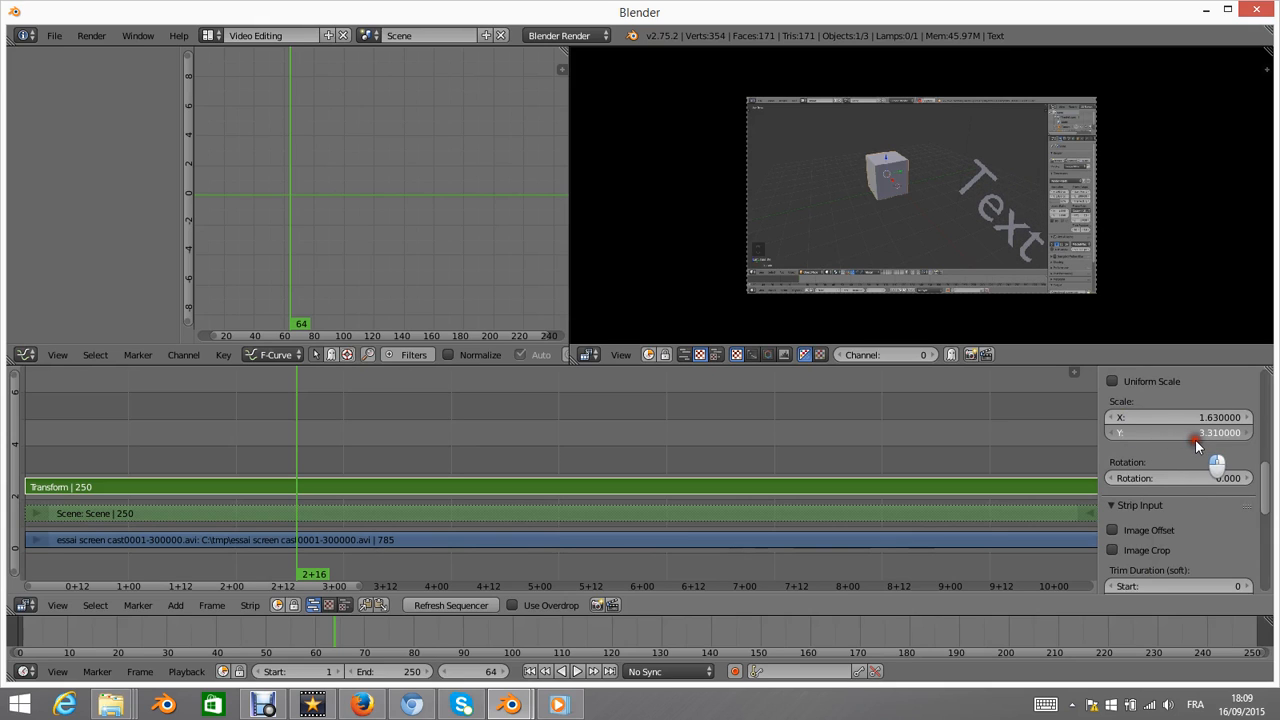
# - Set the Transform strip's color saturation to 2.0 and multiply to 10.5
pyautogui.scroll(-10, 1154, 505)
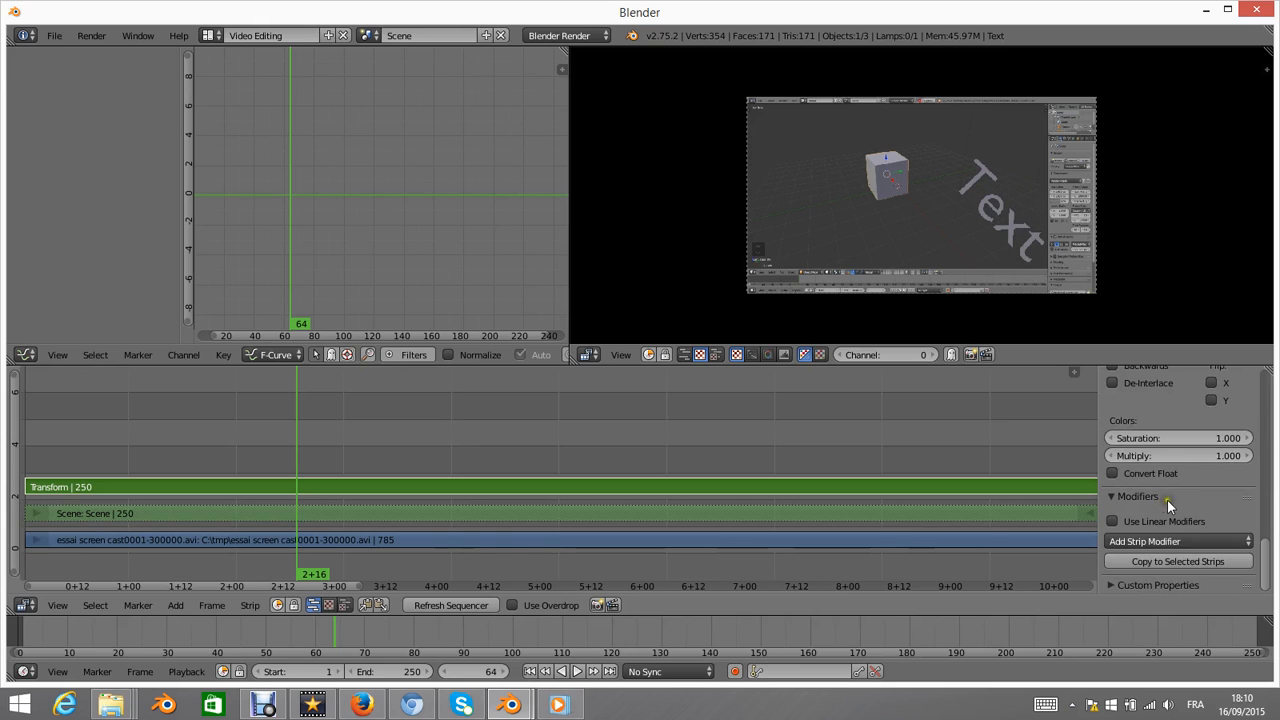
pyautogui.moveTo(1160, 438); pyautogui.dragTo(1042, 489)
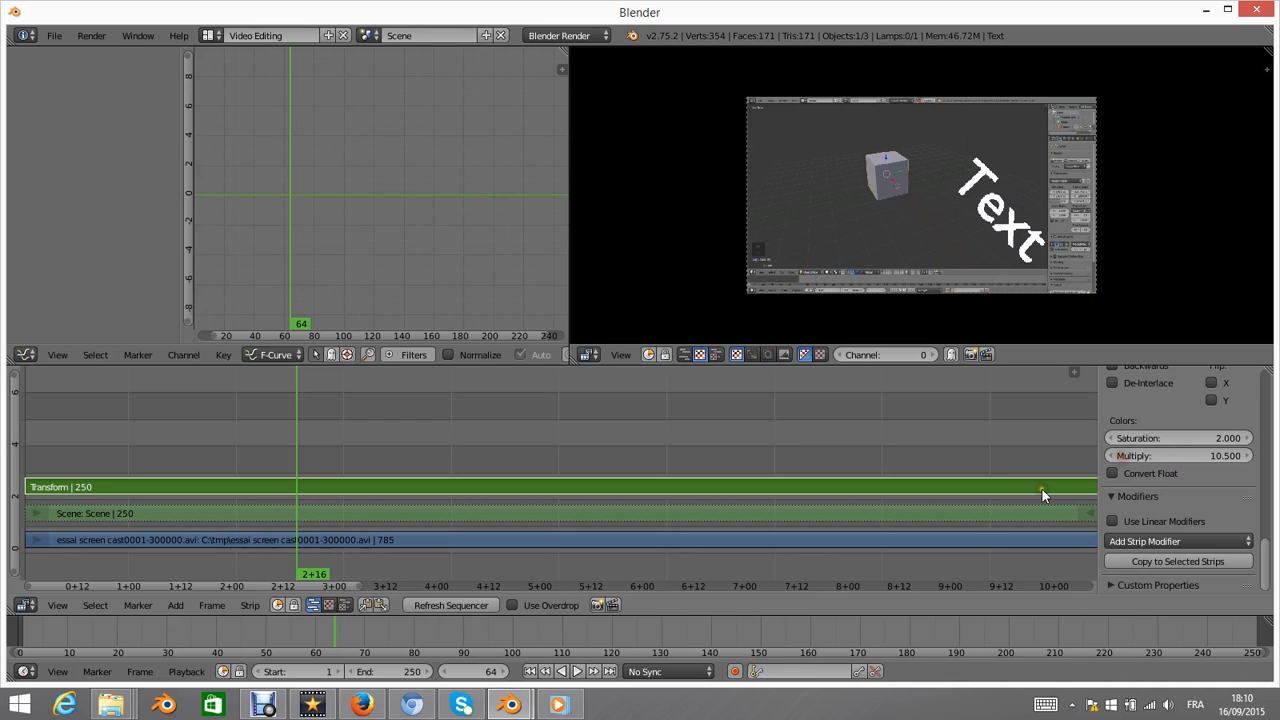
pyautogui.scroll(8, 1183, 483)
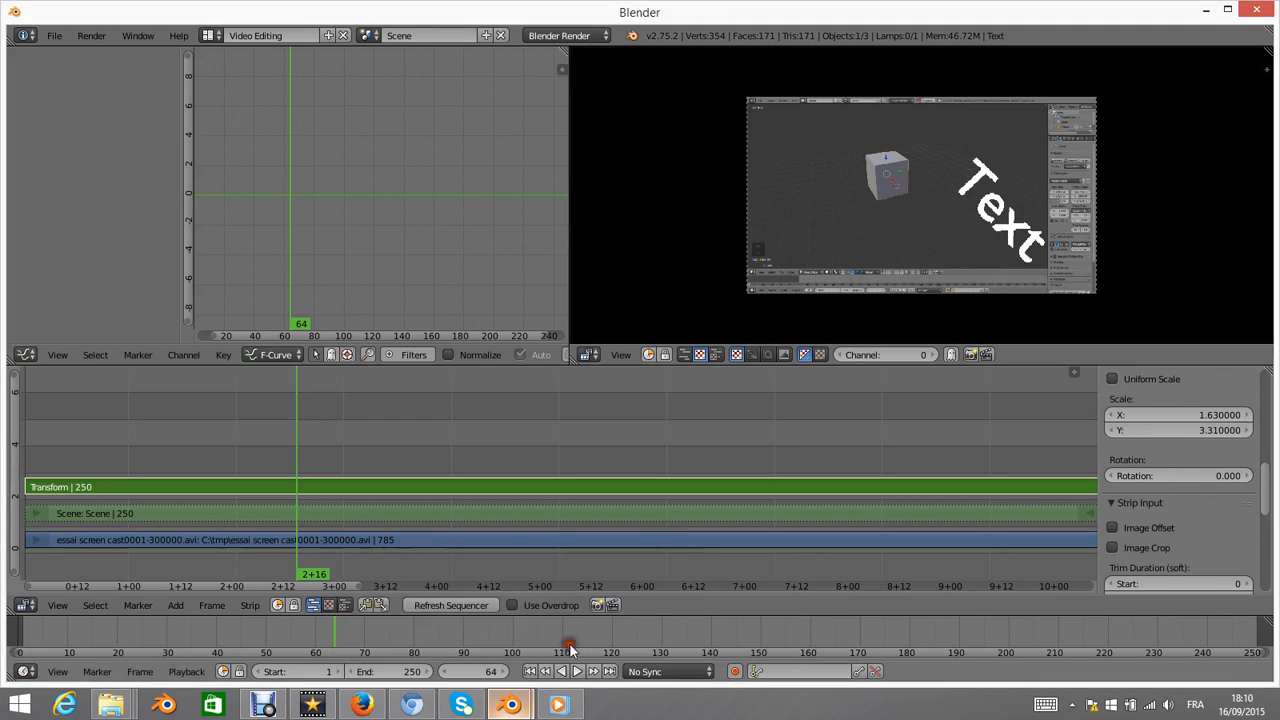
# - Play the rendered video essai screen cast fois 20001-0391 from C:\tmp in the default media player and close the player
pyautogui.moveTo(510, 705)
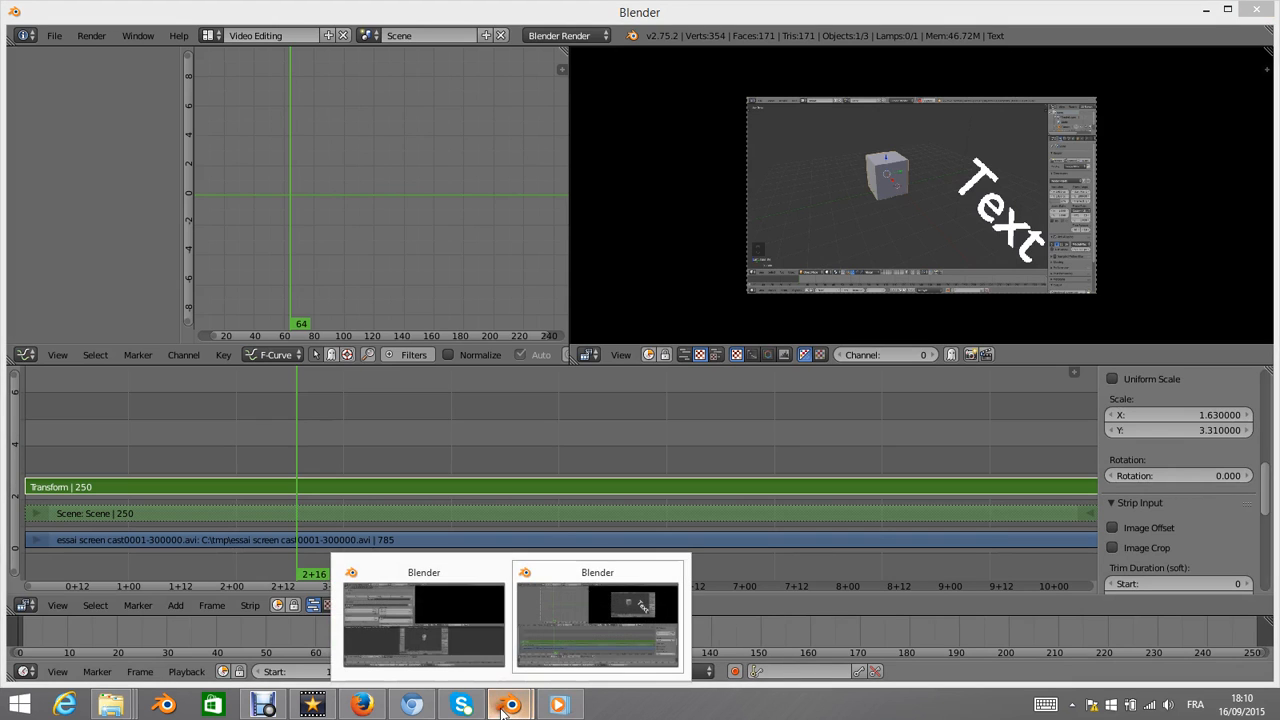
pyautogui.click(445, 618)
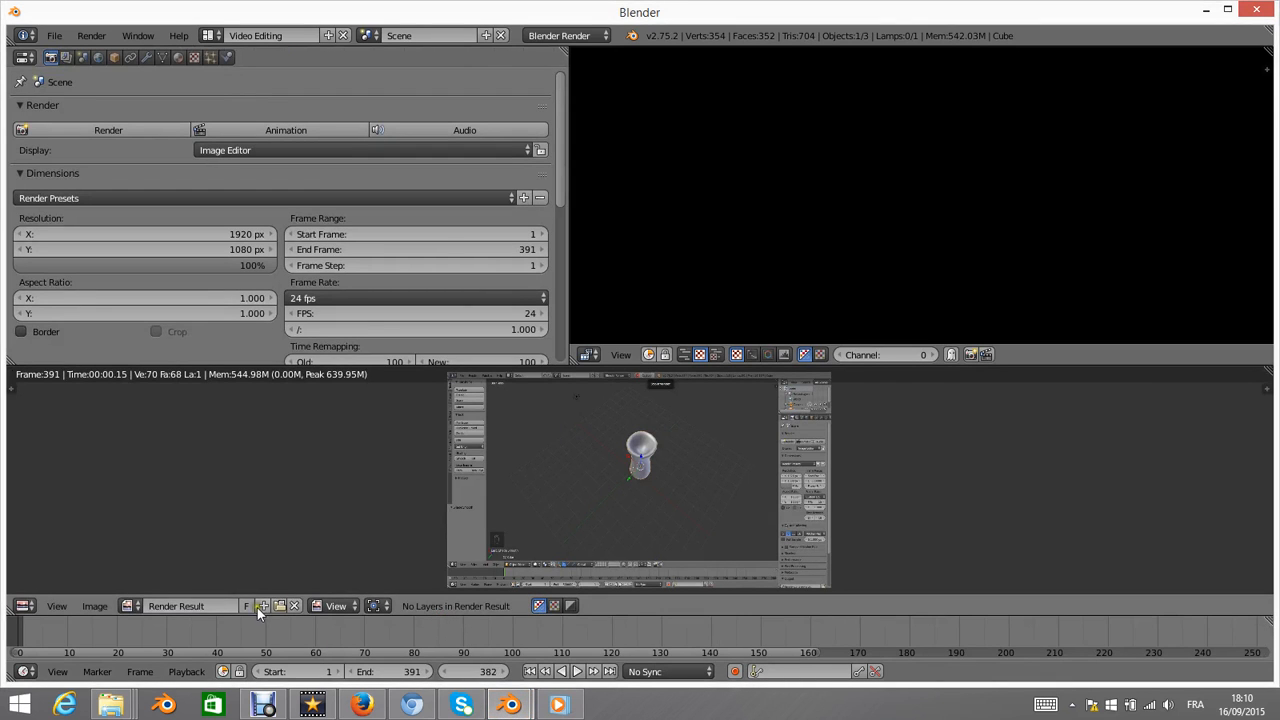
pyautogui.moveTo(110, 705)
pyautogui.click(300, 620)
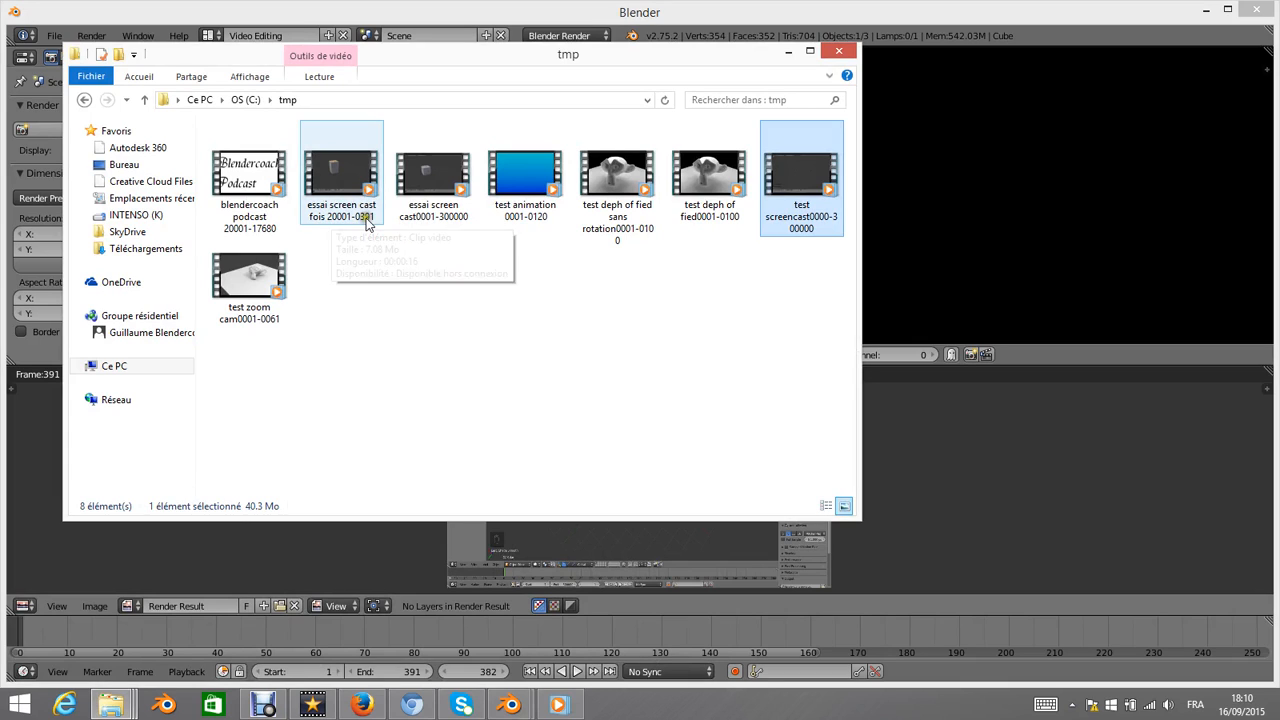
pyautogui.doubleClick(332, 178)
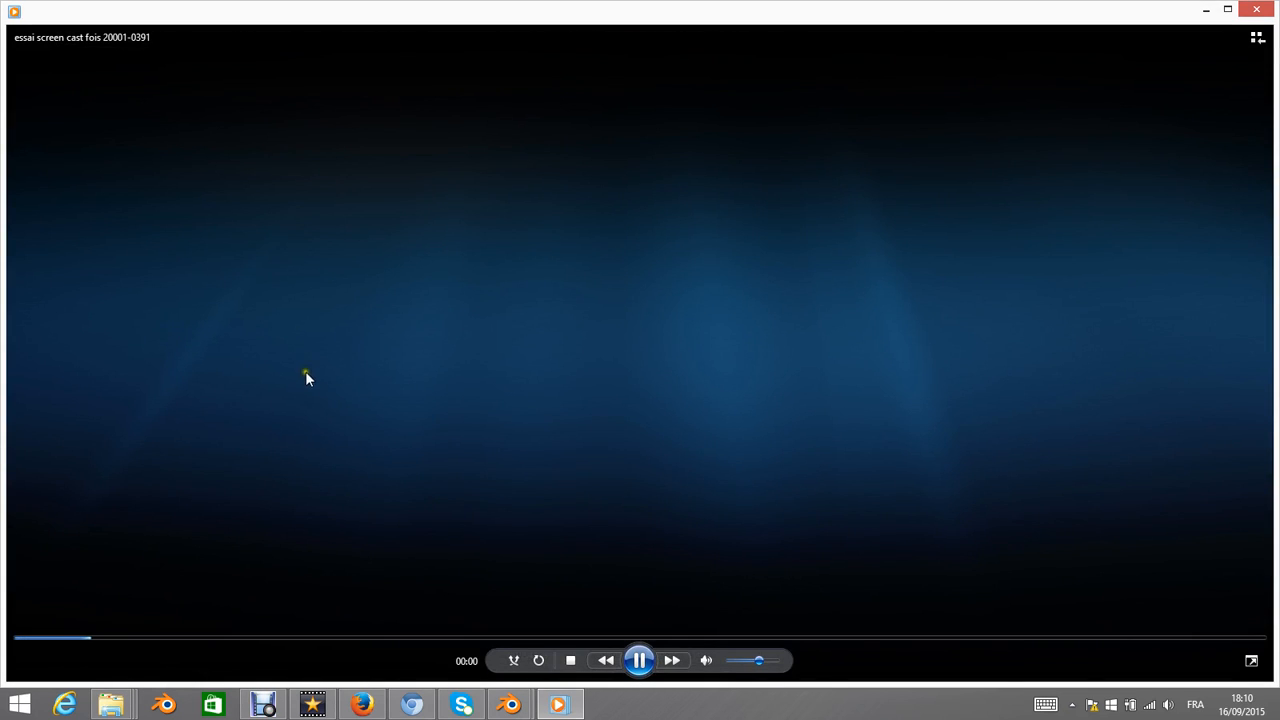
pyautogui.click(22, 640)
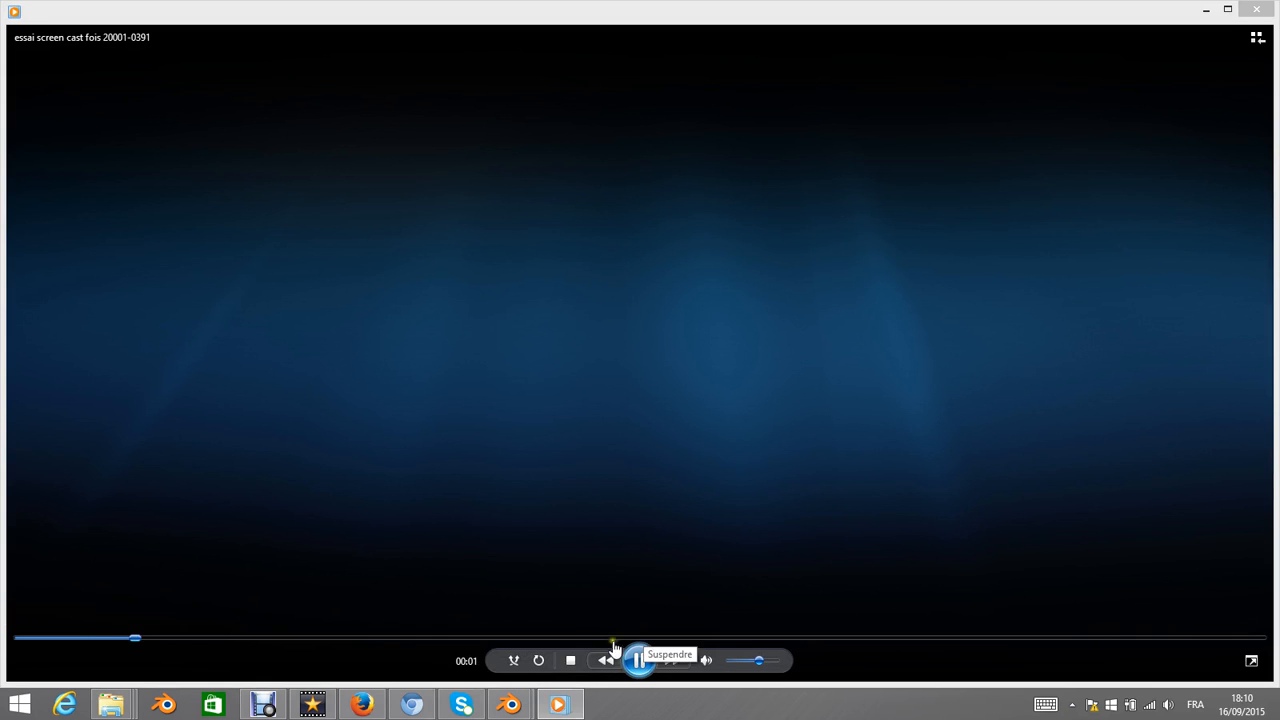
pyautogui.click(580, 638)
pyautogui.click(640, 660)
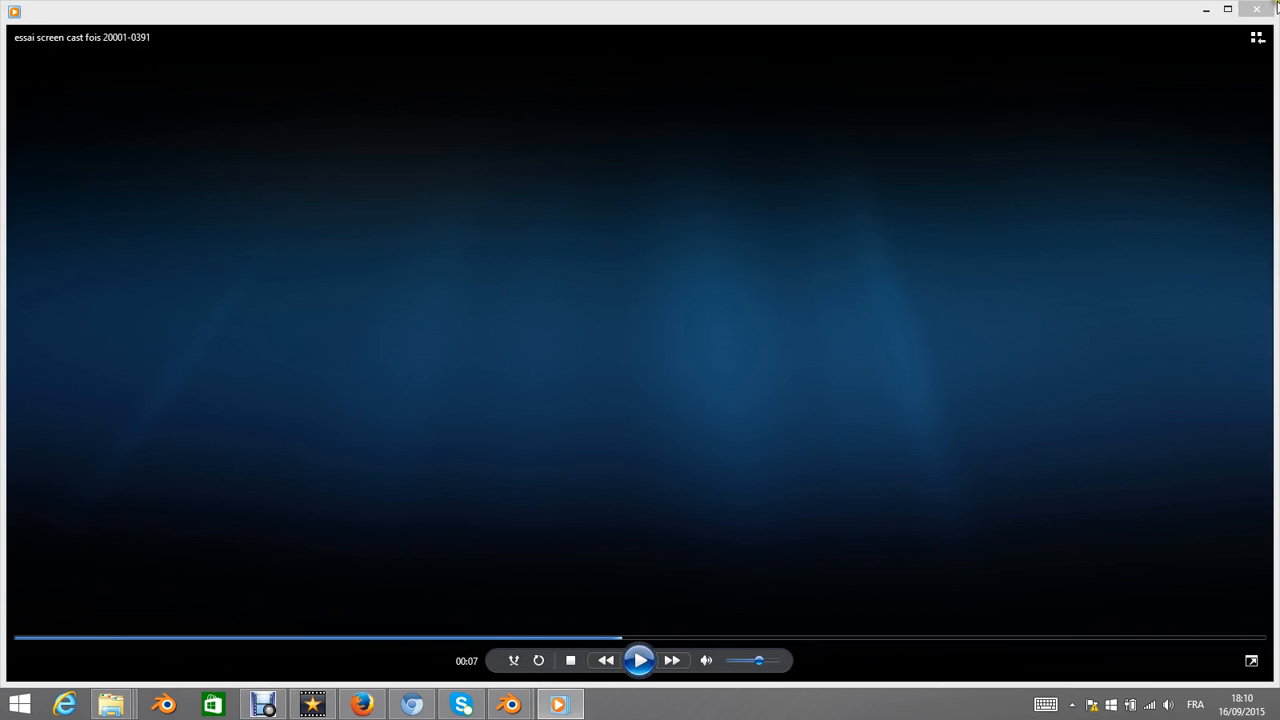
pyautogui.click(1256, 9)
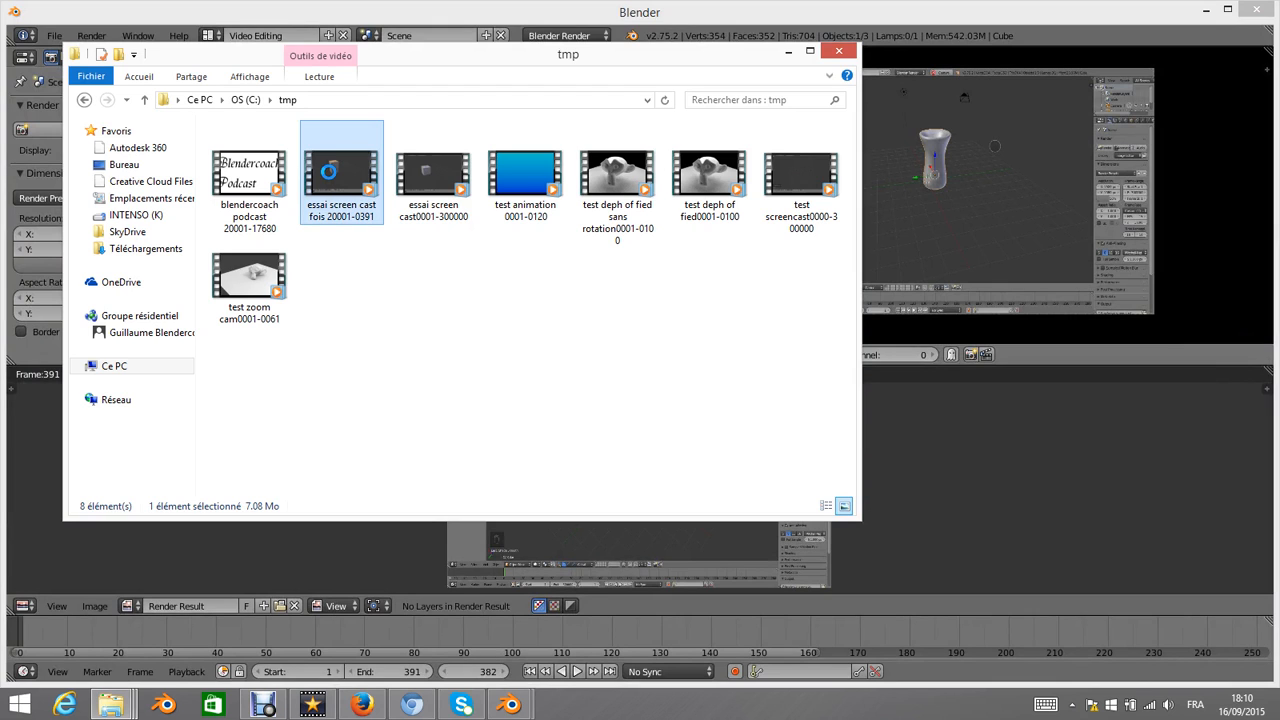
# - Watch essai screen cast fois 20001-0391 in VLC, pause it, and return to the Blender window with the text overlay
pyautogui.rightClick(330, 175)
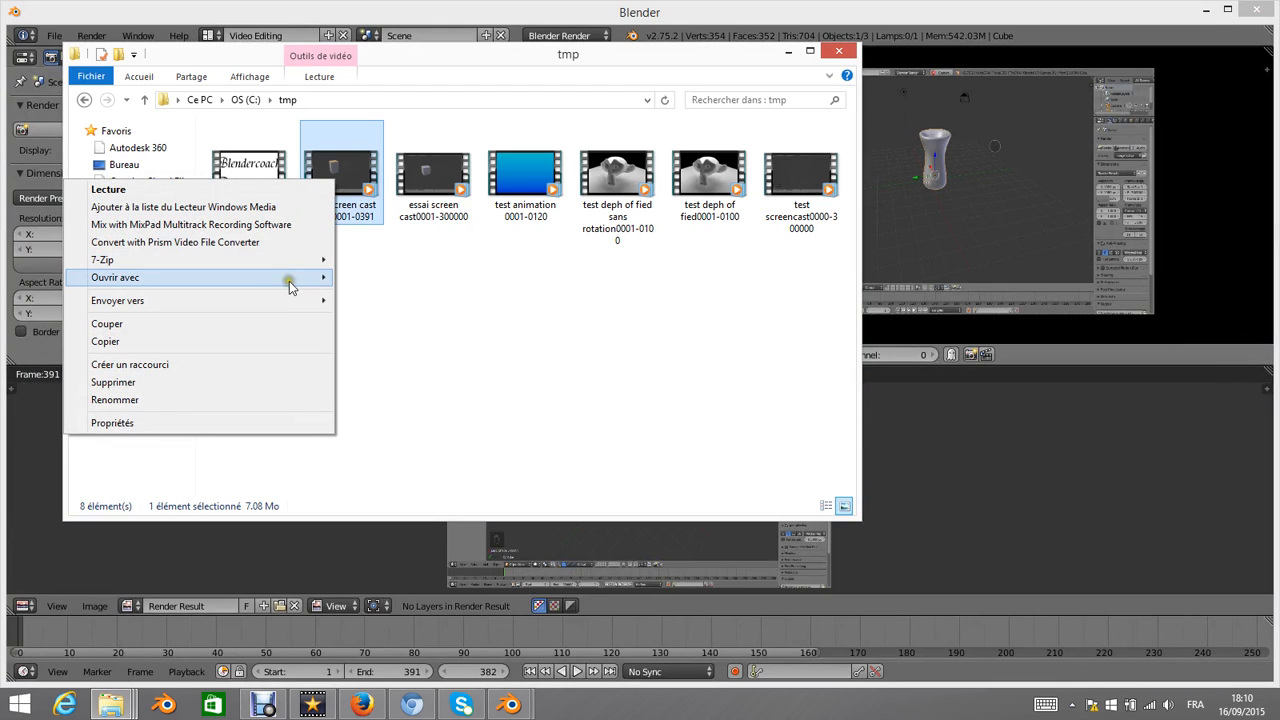
pyautogui.moveTo(290, 283)
pyautogui.click(398, 365)
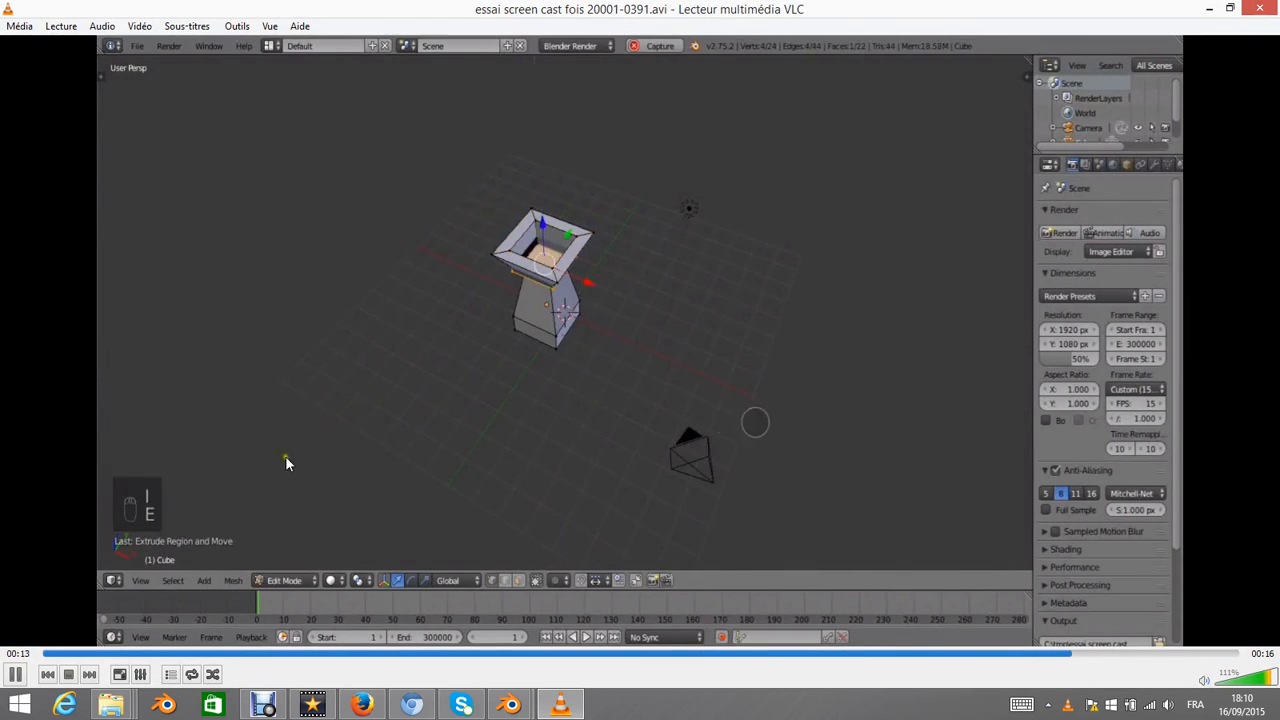
pyautogui.press('space')
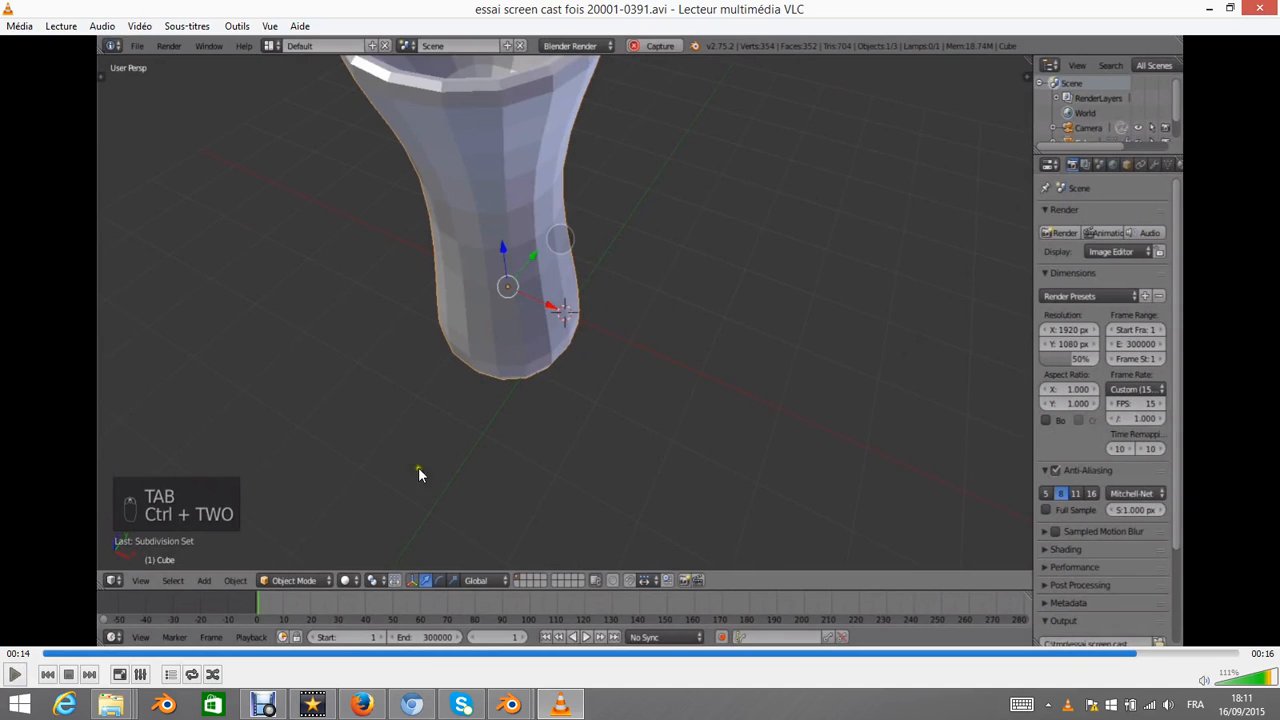
pyautogui.moveTo(510, 705)
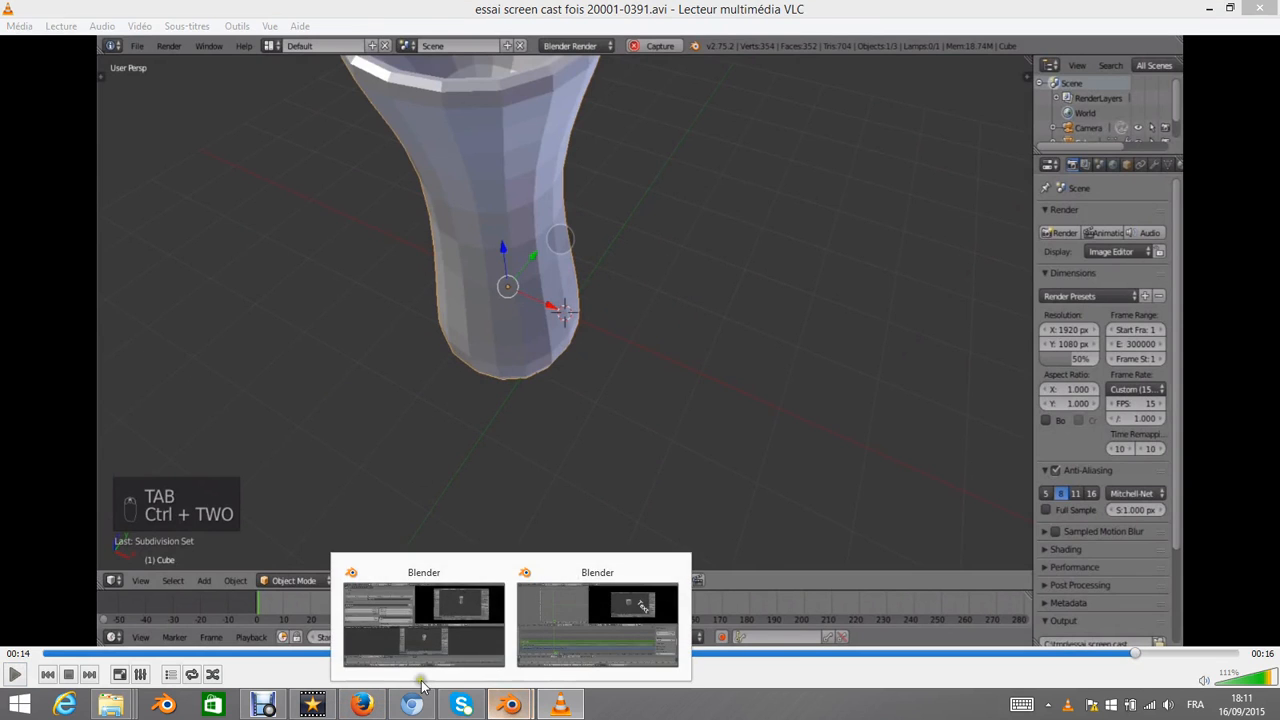
pyautogui.click(423, 629)
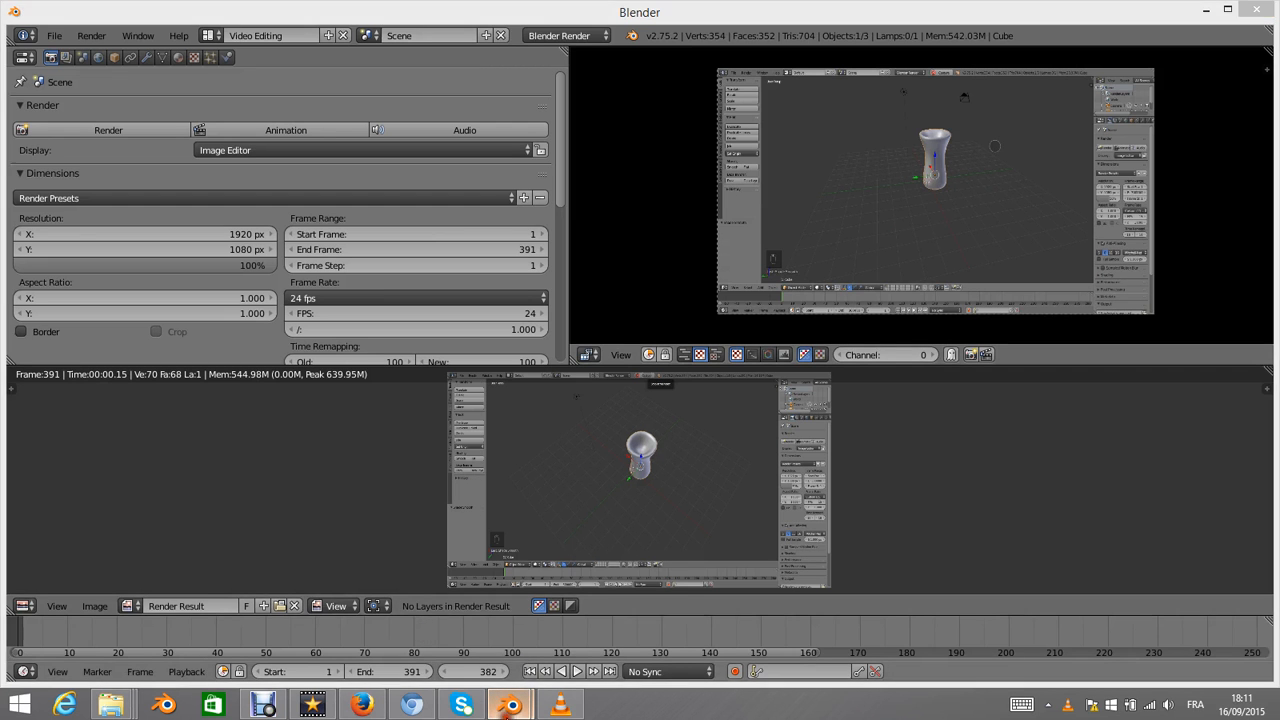
pyautogui.click(580, 660)
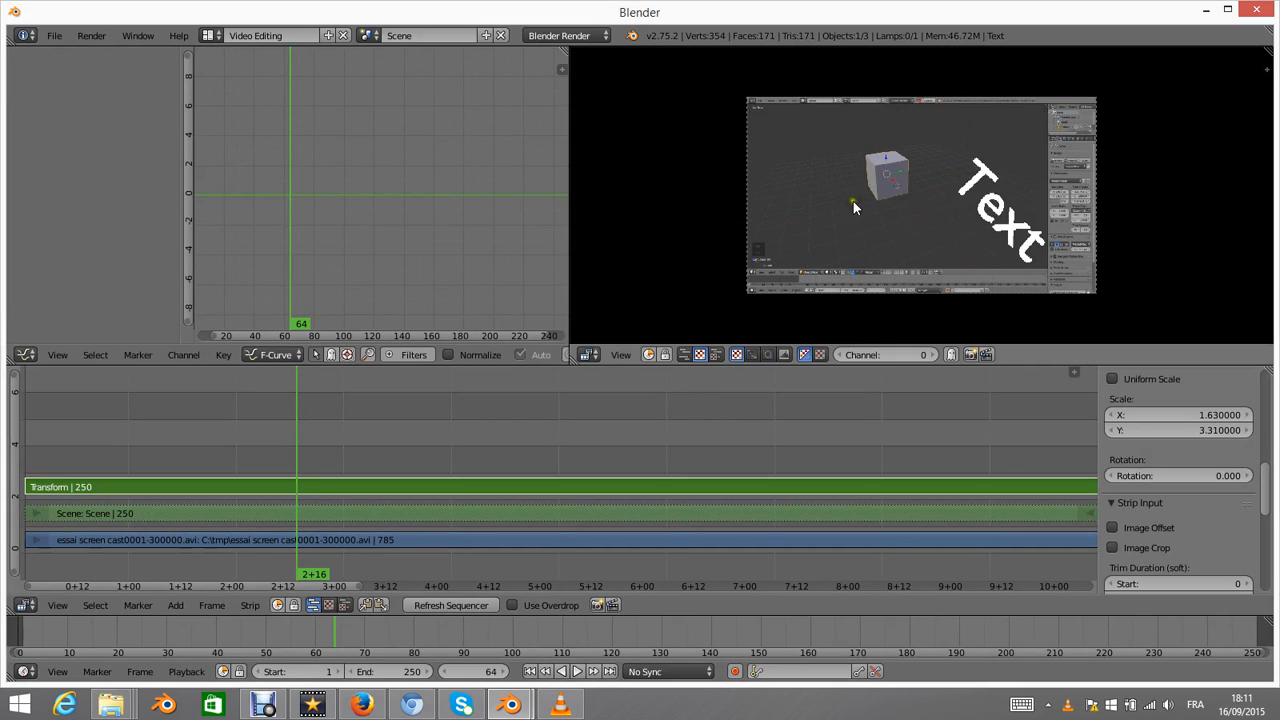
# - Launch Audacity, dismiss its welcome dialog, and place it as a smaller window over Blender with the sequencer strips still visible
pyautogui.click(20, 706)
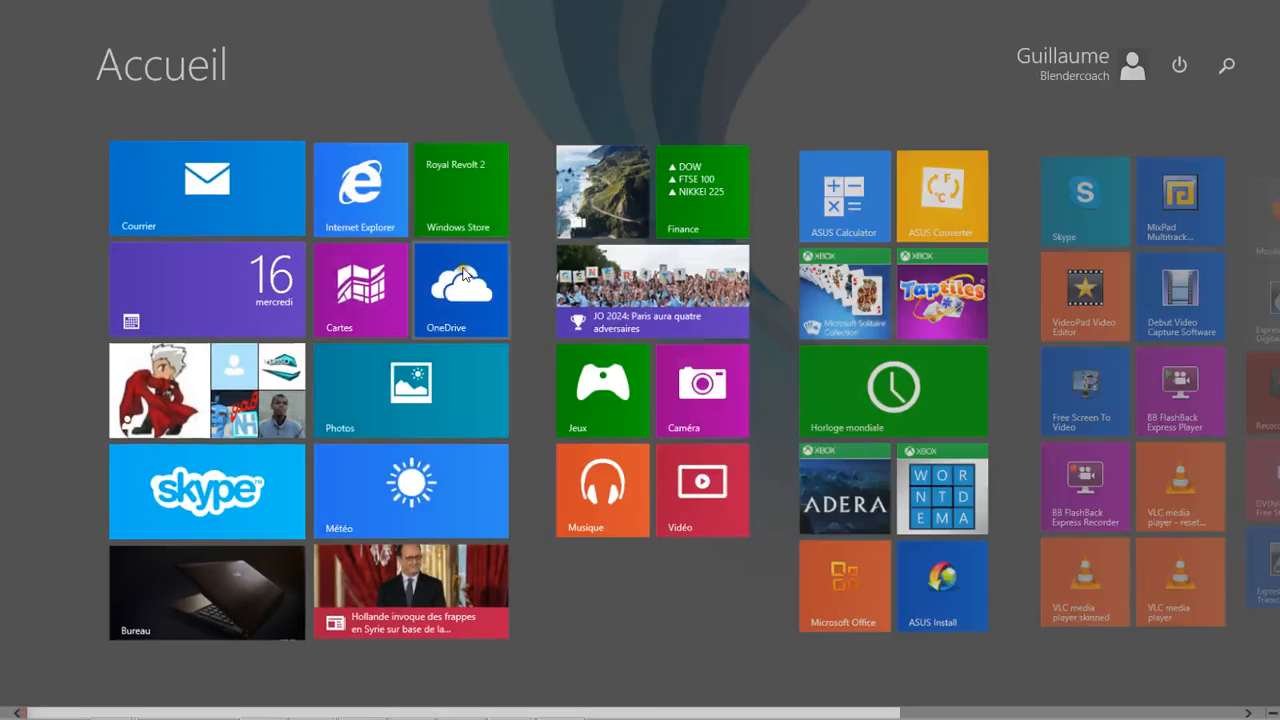
pyautogui.write('audacity')
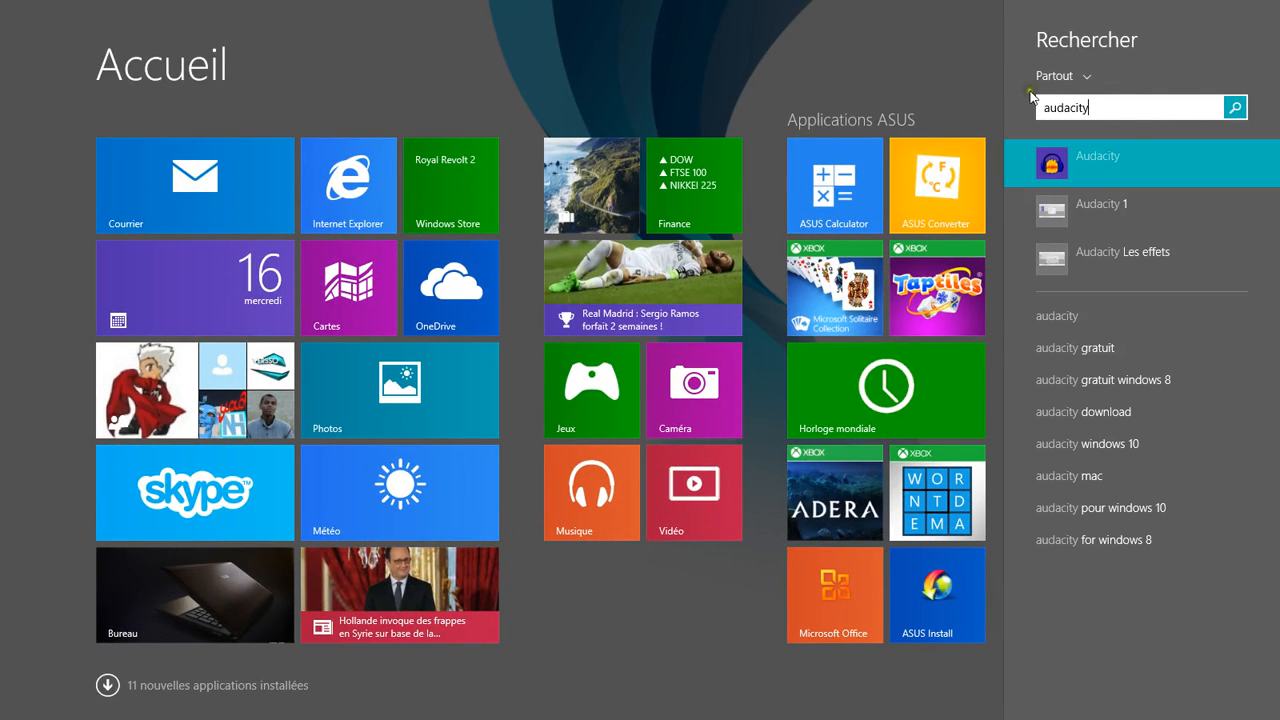
pyautogui.click(1117, 166)
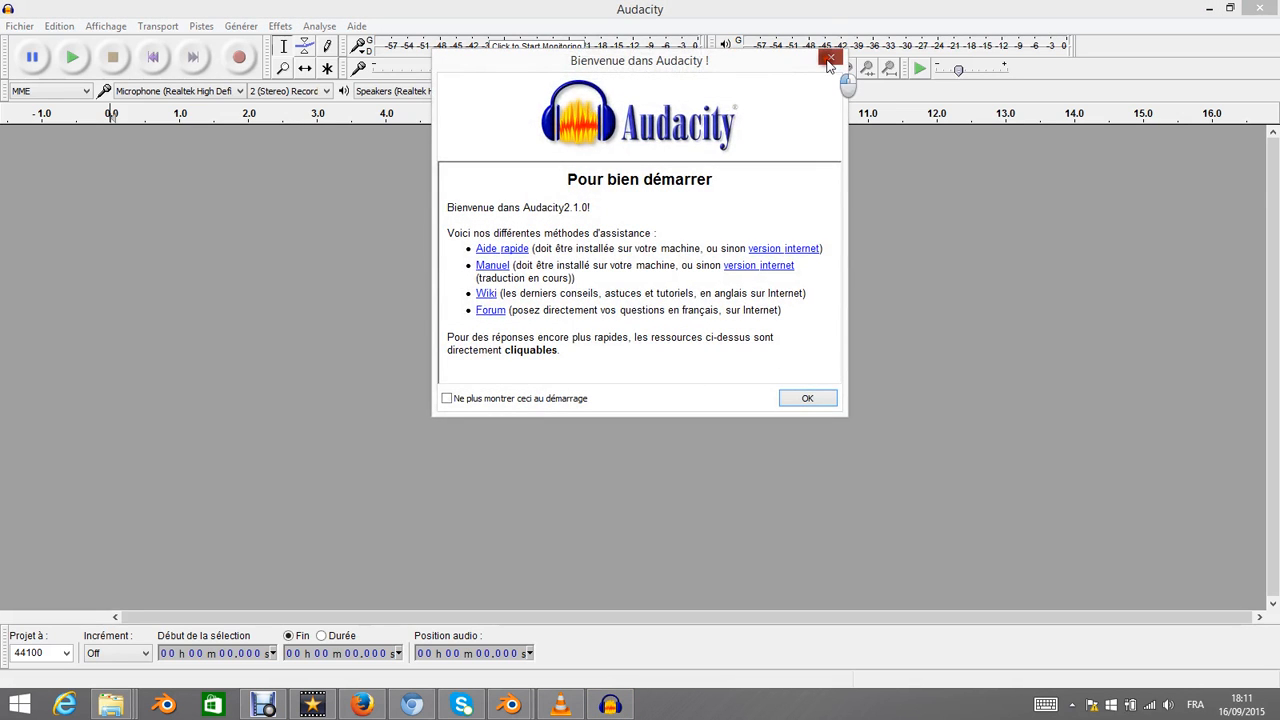
pyautogui.click(846, 88)
pyautogui.click(1229, 8)
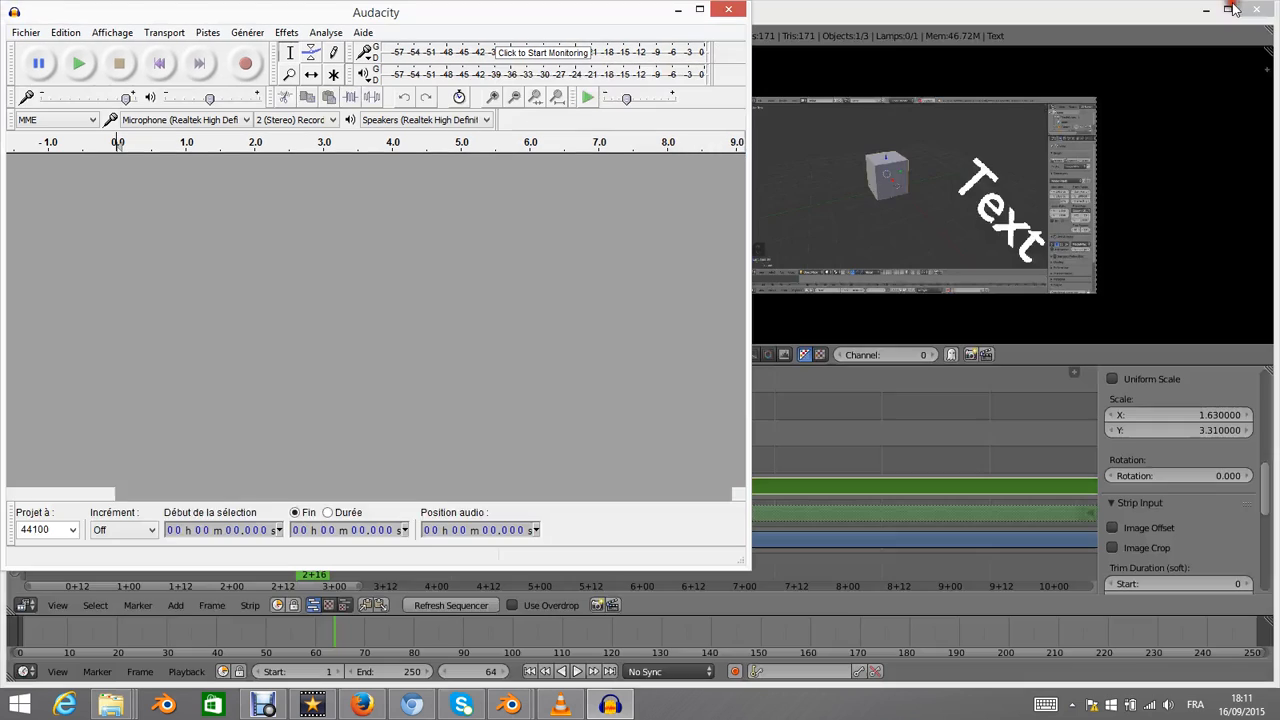
pyautogui.moveTo(588, 28); pyautogui.dragTo(928, 305)
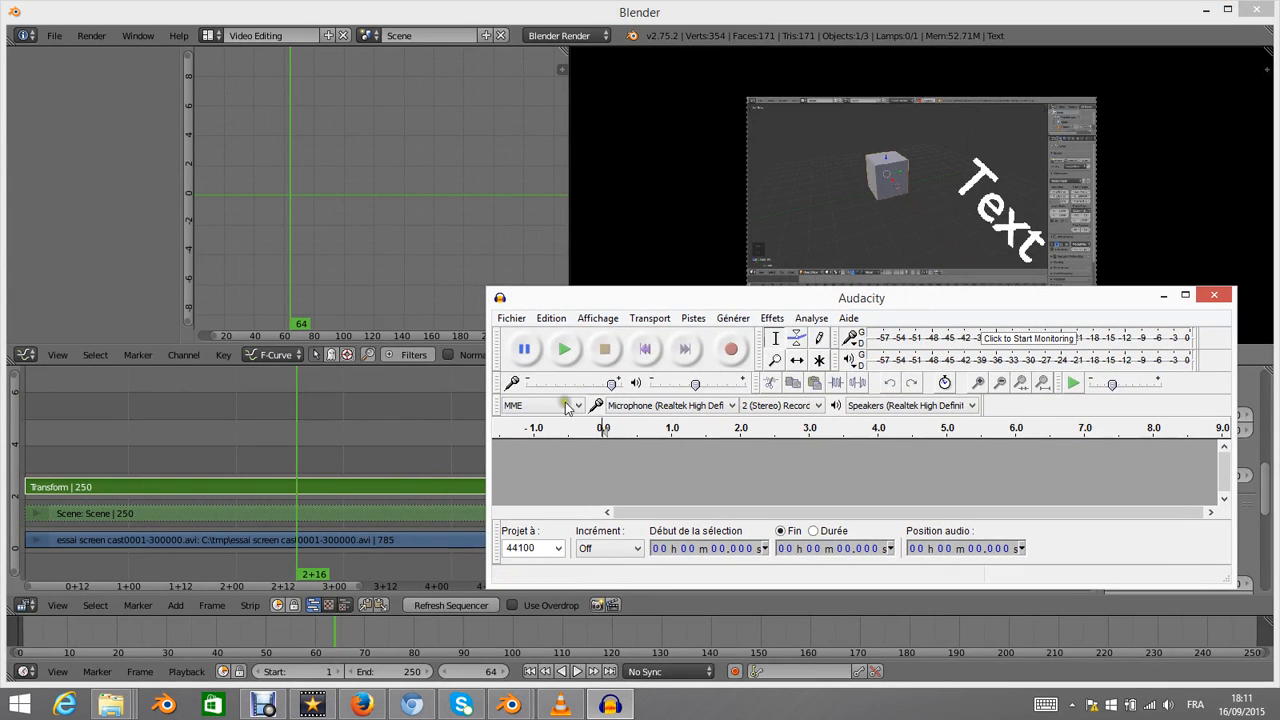
# - Move the sequencer playhead to frame 2 and start an audio recording in Audacity, returning to Blender
pyautogui.click(175, 440)
pyautogui.moveTo(175, 437); pyautogui.dragTo(28, 454)
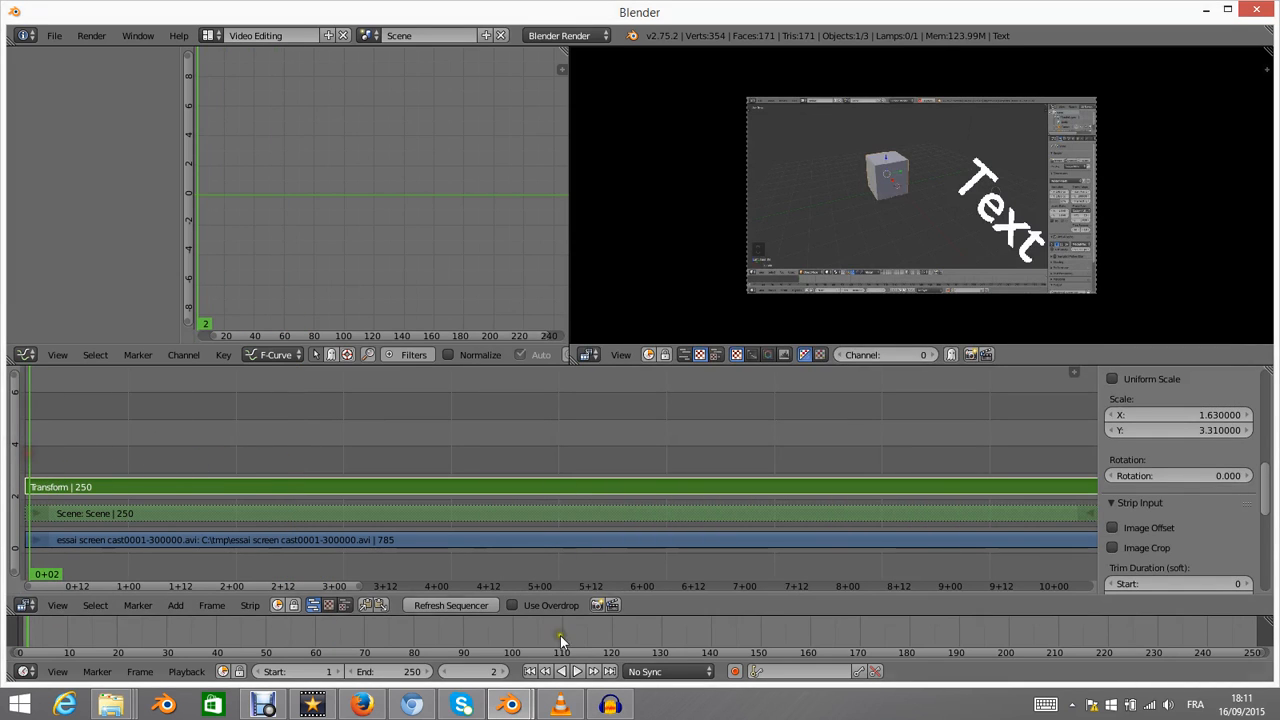
pyautogui.click(612, 703)
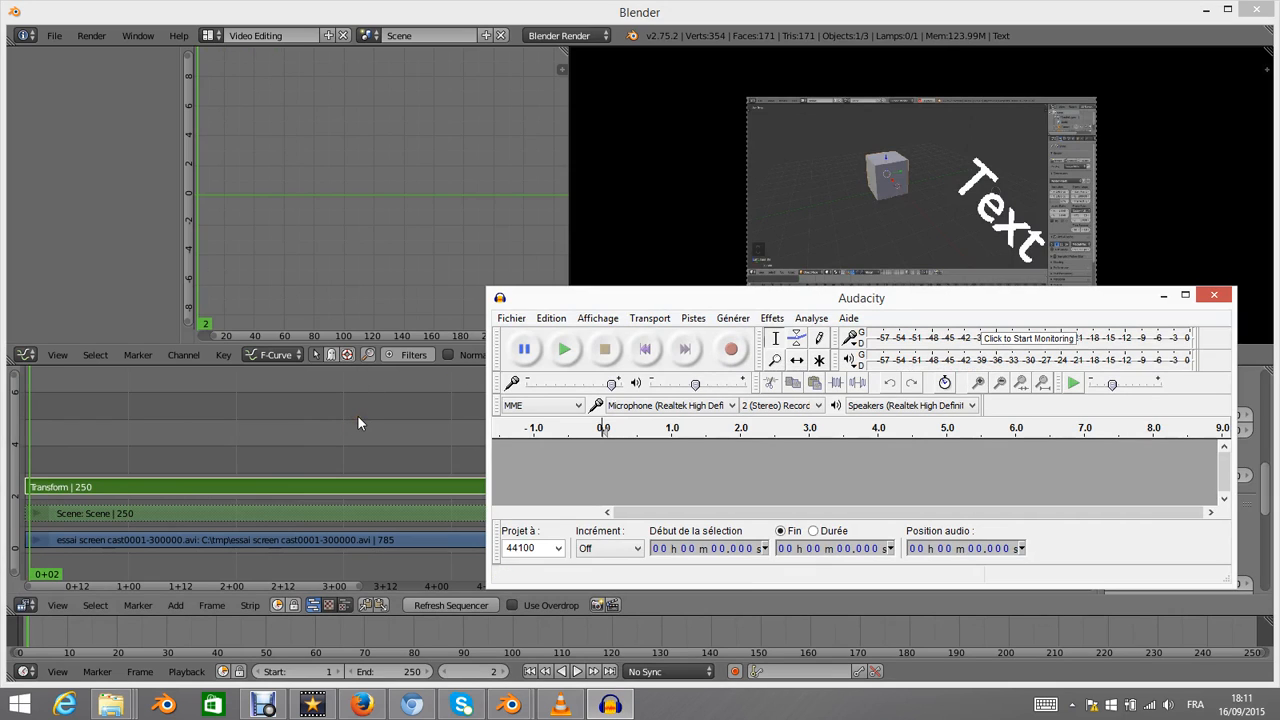
pyautogui.click(729, 352)
pyautogui.click(123, 264)
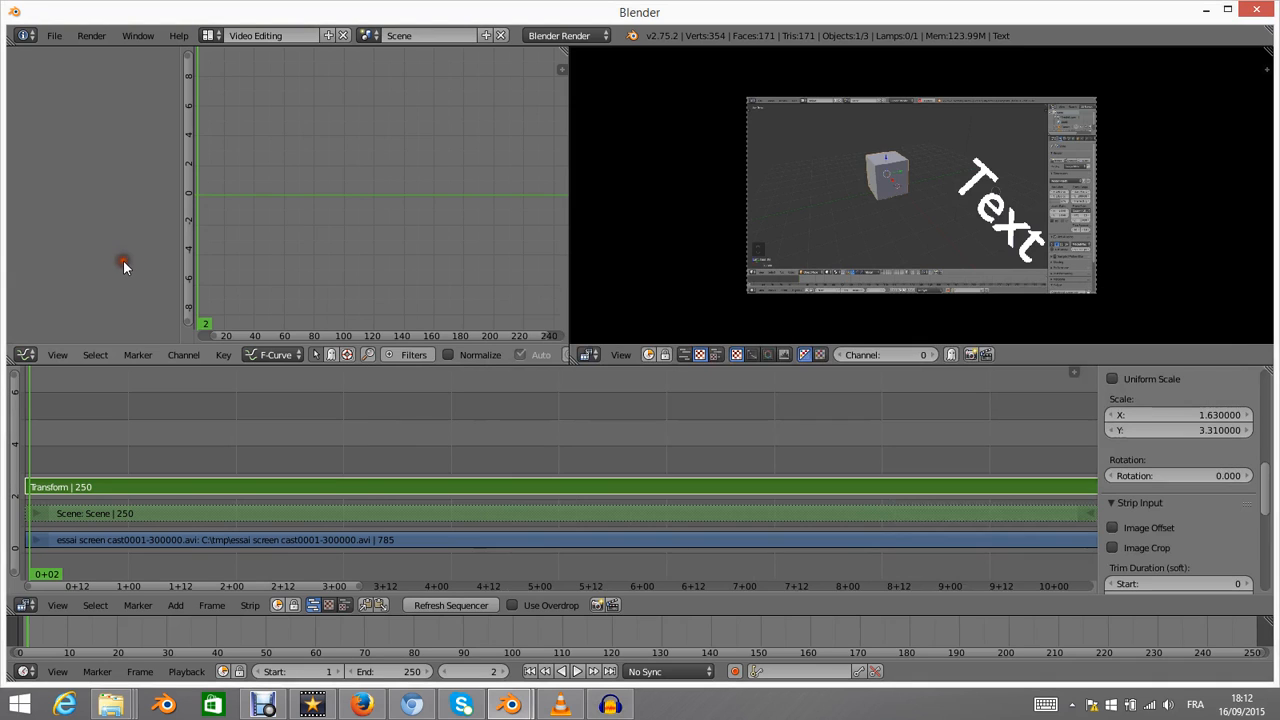
# - Play the sequence in Blender while the narration records, and stop the recording in Audacity
pyautogui.hotkey('alt', 'a')
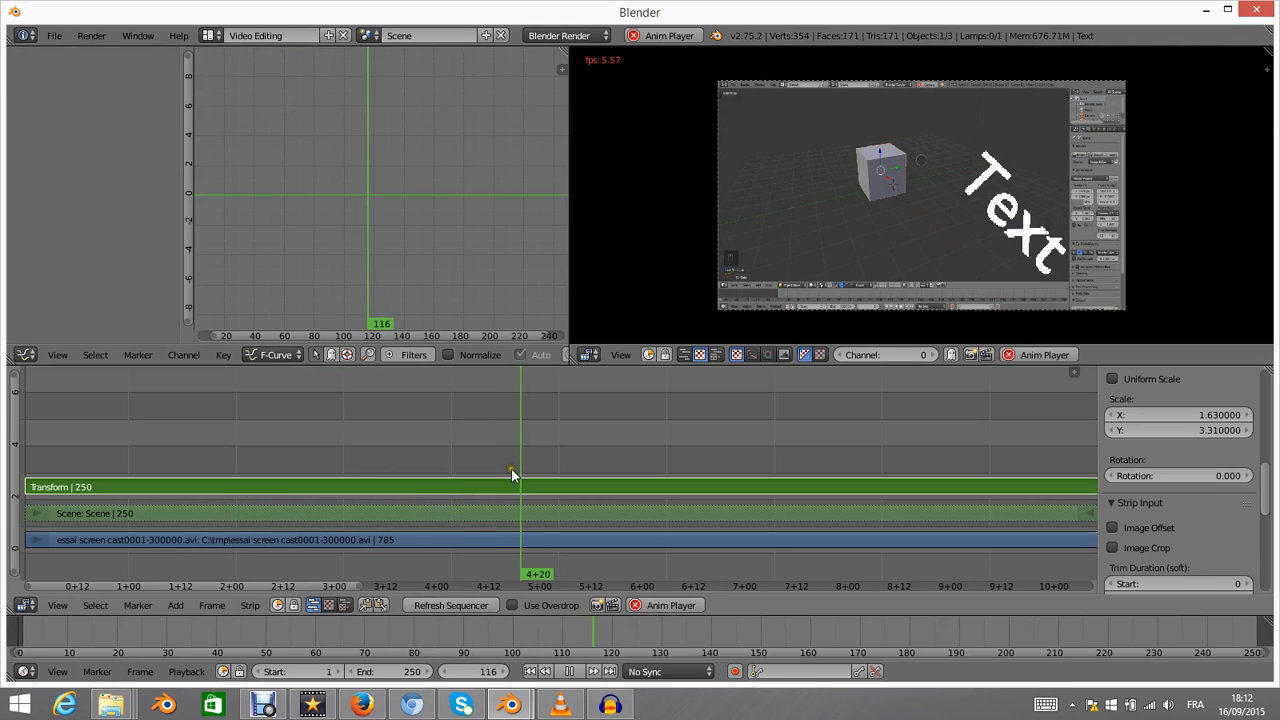
pyautogui.click(610, 705)
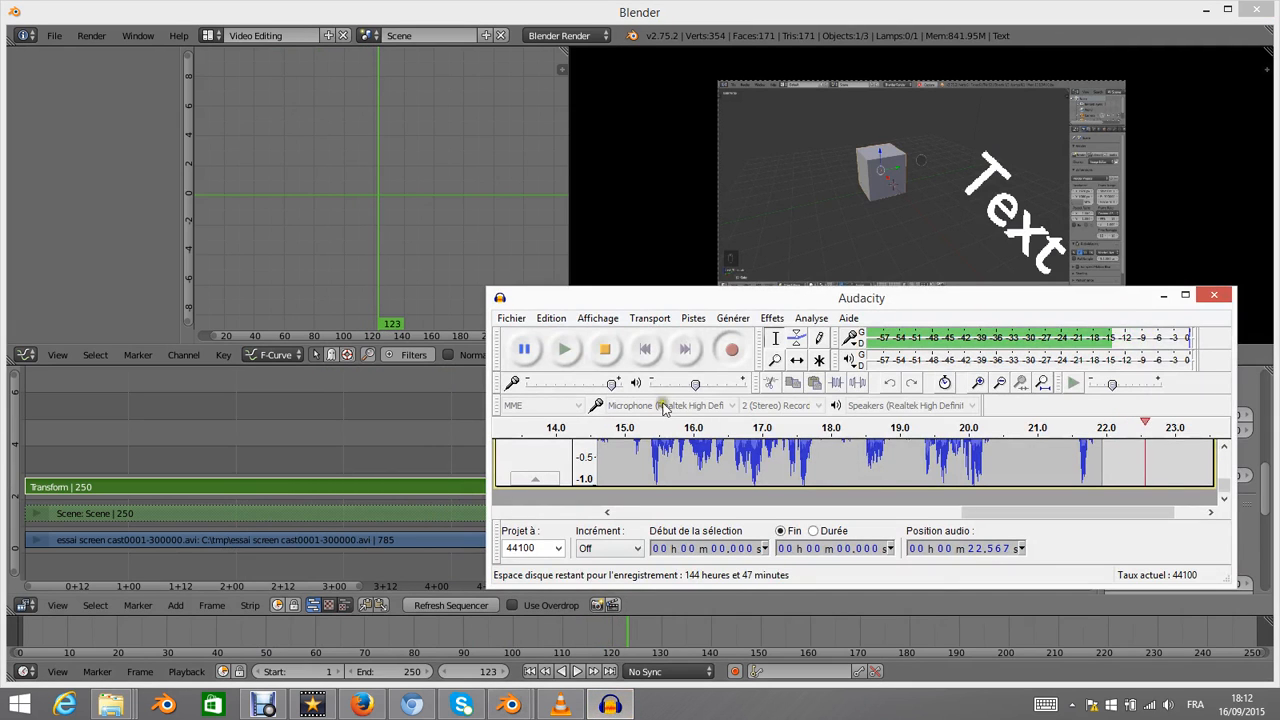
pyautogui.click(605, 349)
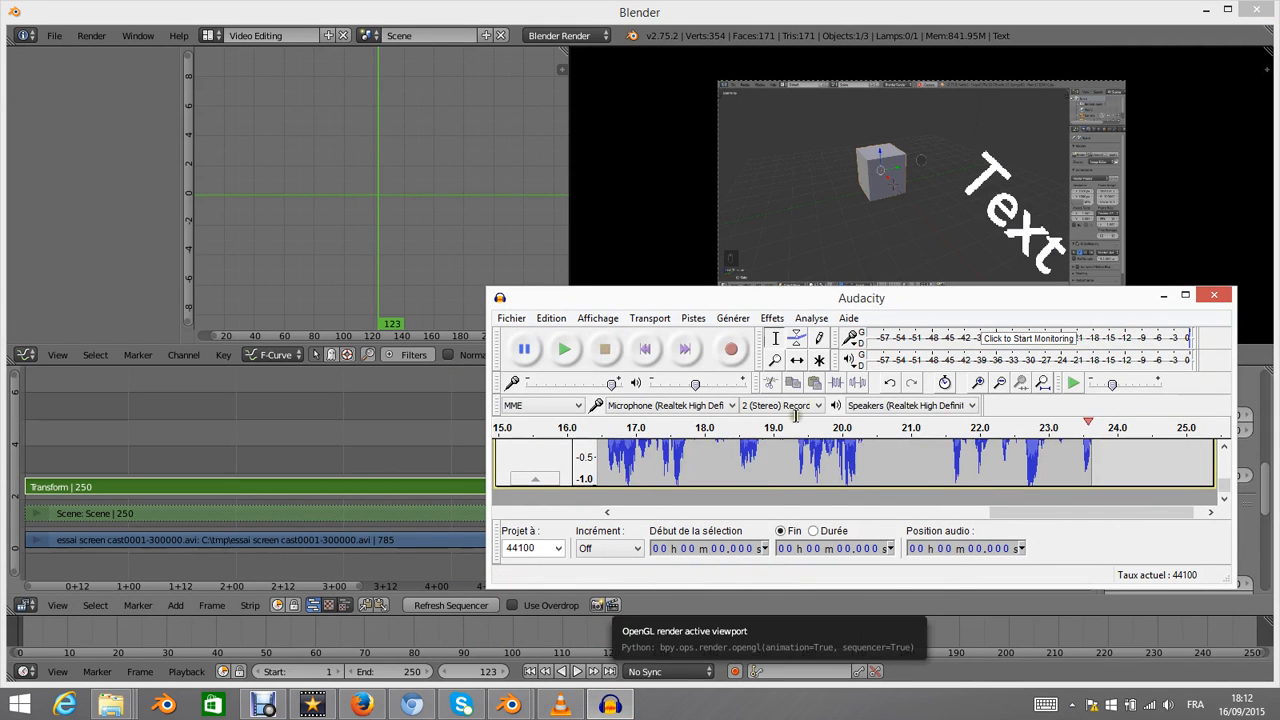
# - Play back the recorded narration from about 16.7 s and stop playback
pyautogui.click(620, 465)
pyautogui.scroll(-1, 620, 470)
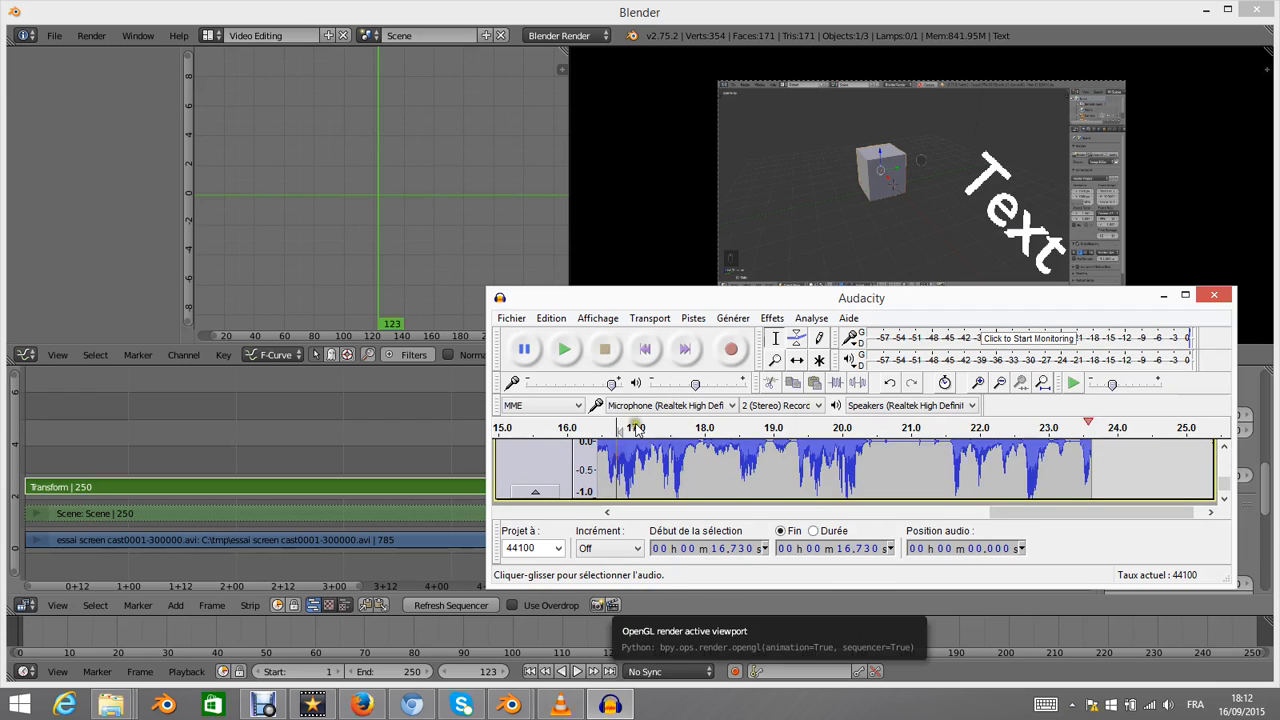
pyautogui.click(565, 349)
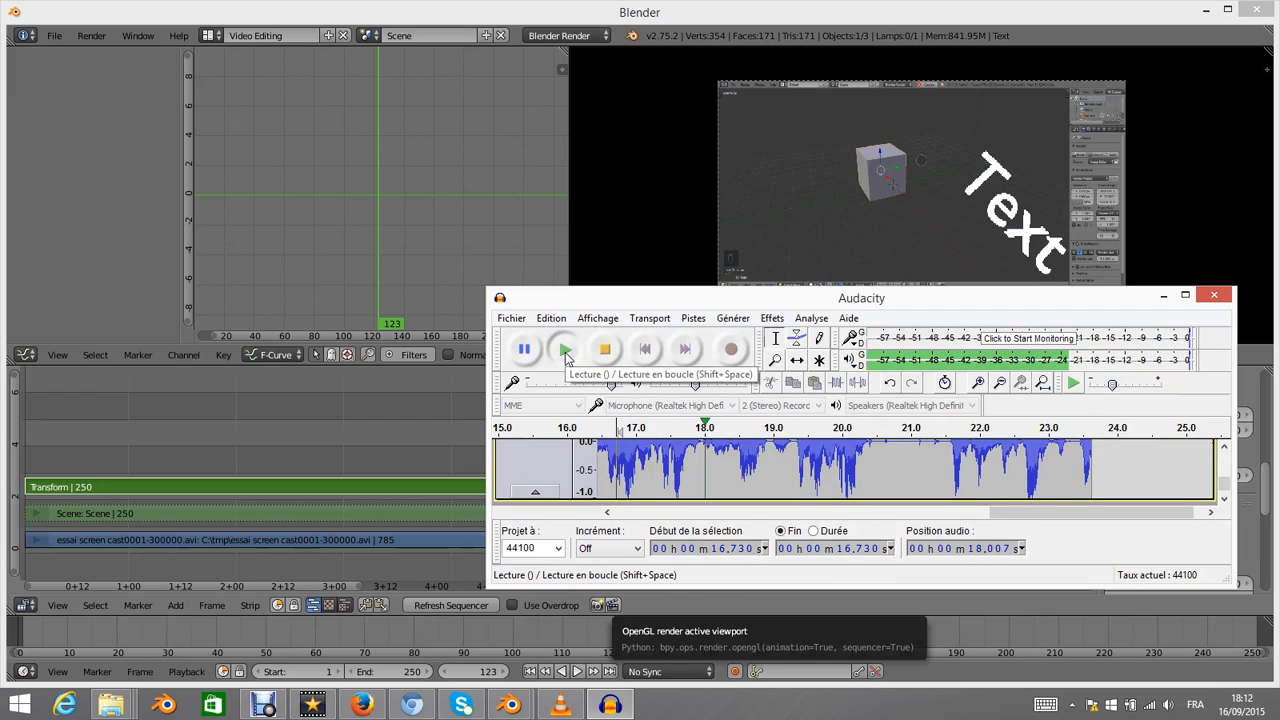
pyautogui.click(604, 349)
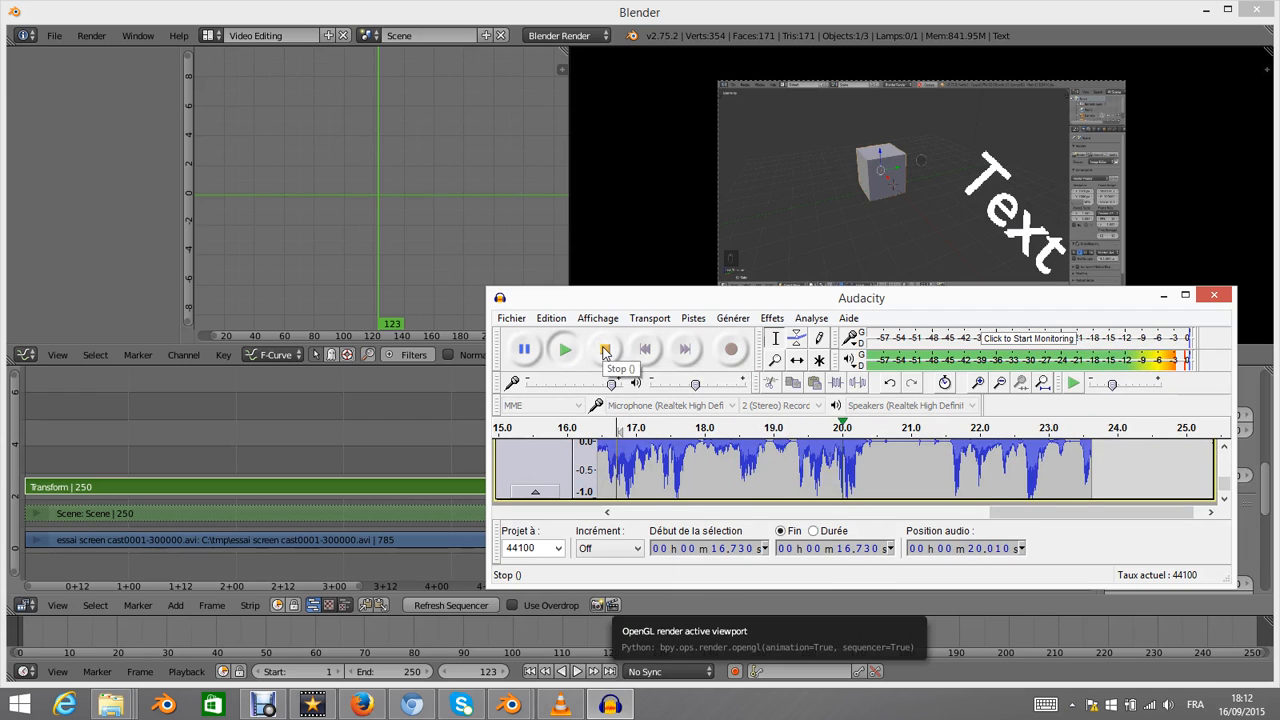
pyautogui.click(604, 349)
# - Reposition and enlarge the Audacity window to show both waveform channels, and open the audio export dialog
pyautogui.moveTo(704, 290); pyautogui.dragTo(708, 88)
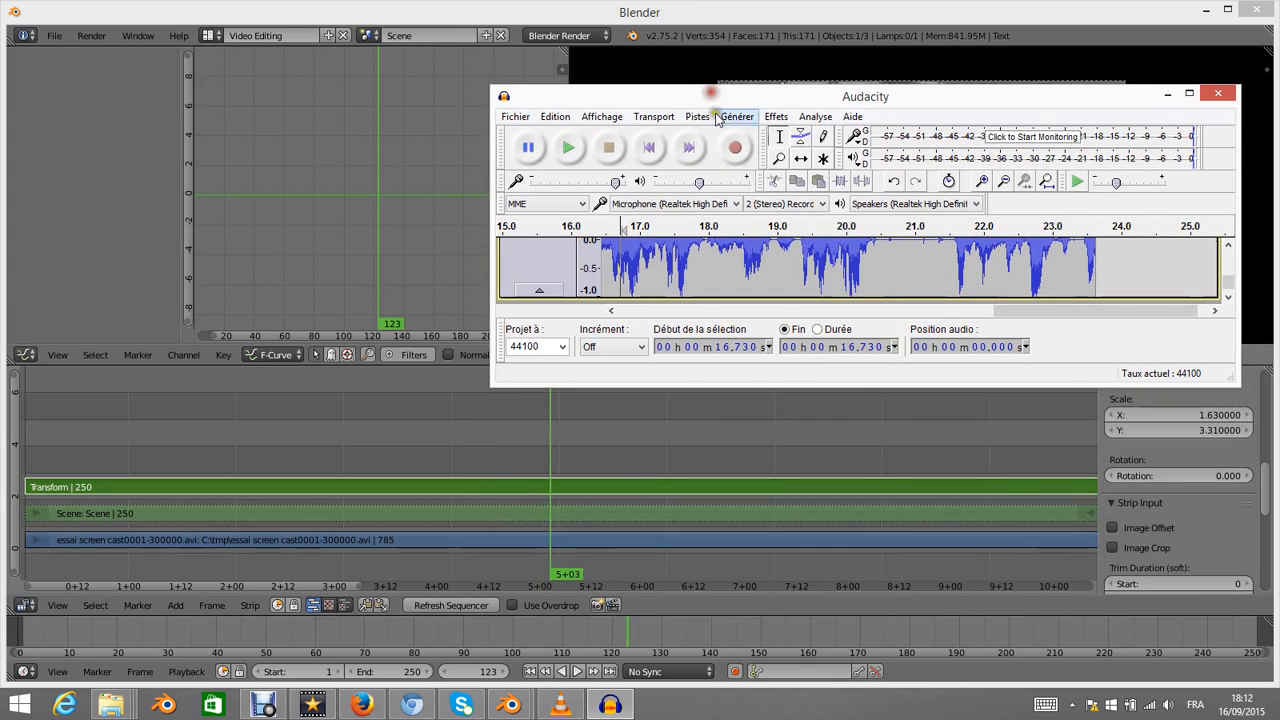
pyautogui.moveTo(781, 387); pyautogui.dragTo(768, 598)
pyautogui.click(515, 116)
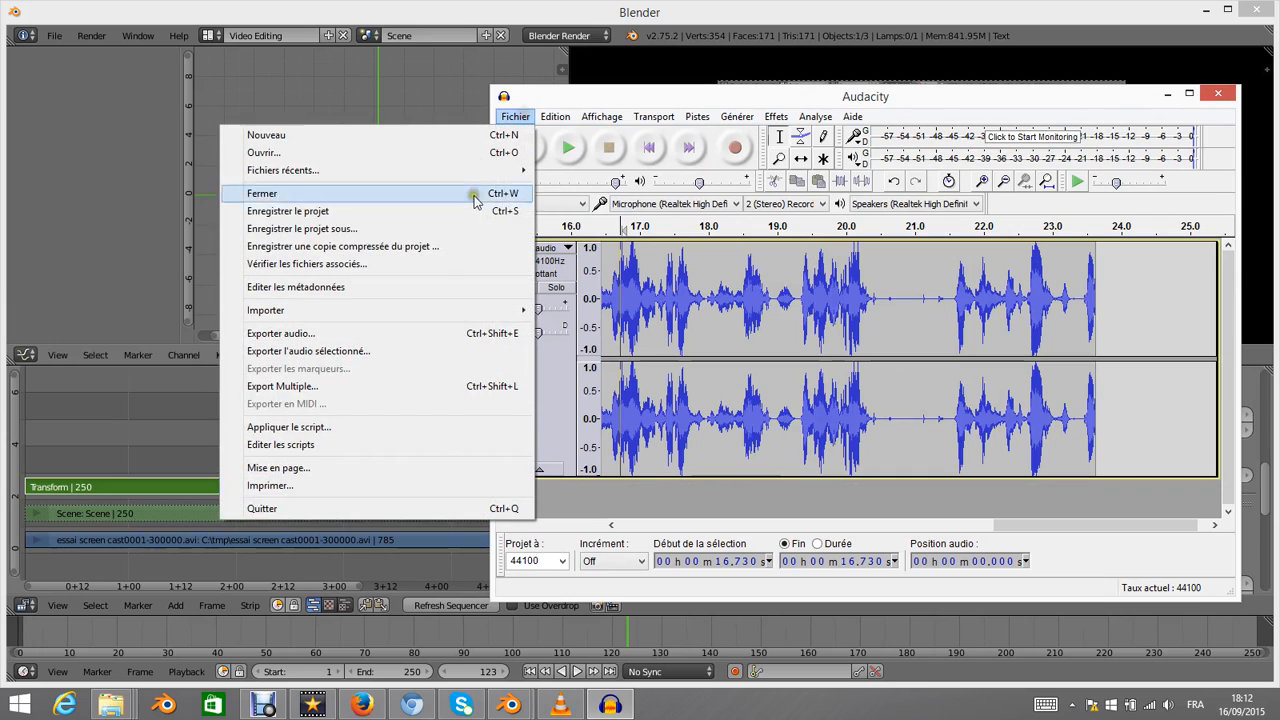
pyautogui.click(452, 335)
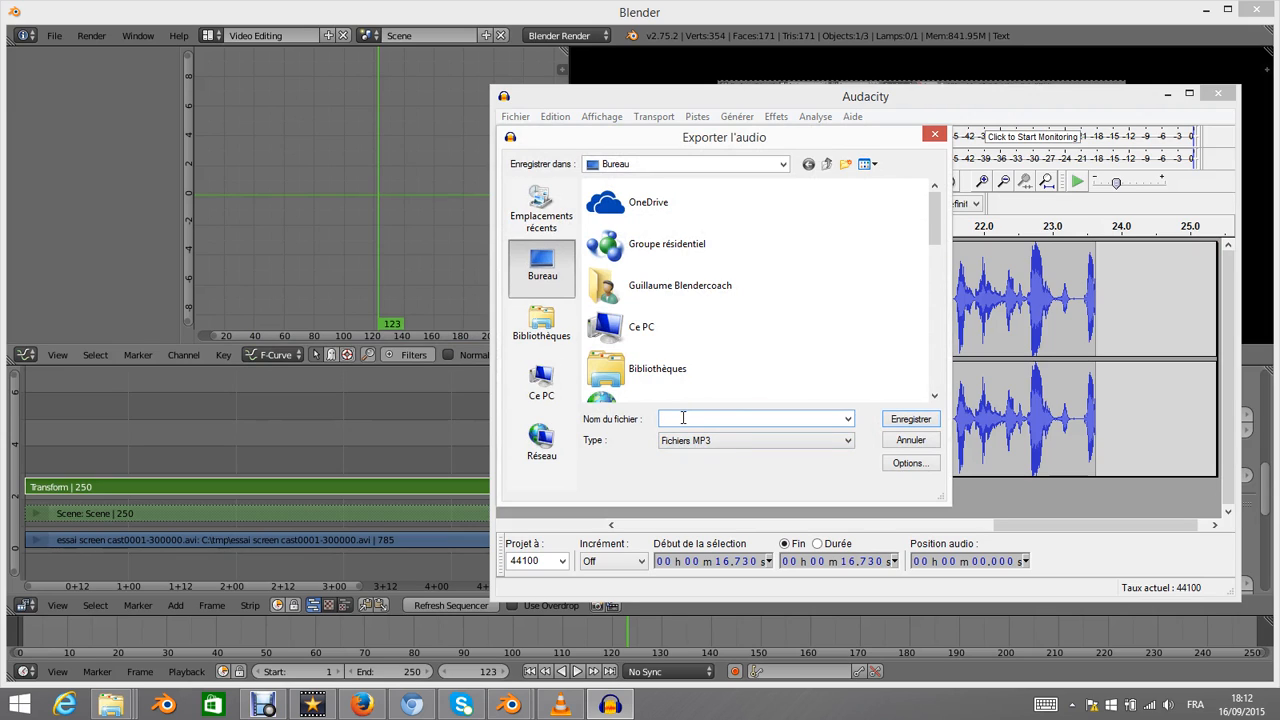
# - Export the recording as an MP3 named "audio essai screencast" in the tmp folder, leaving the metadata blank
pyautogui.click(541, 212)
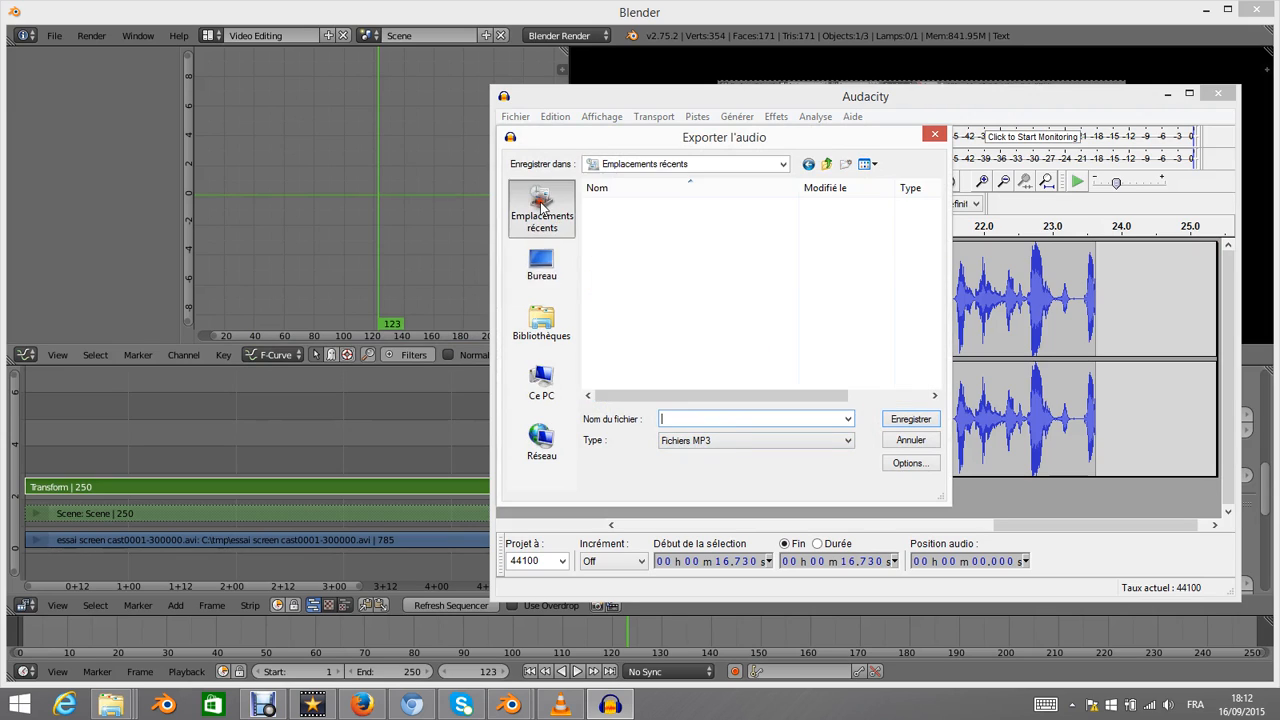
pyautogui.doubleClick(632, 235)
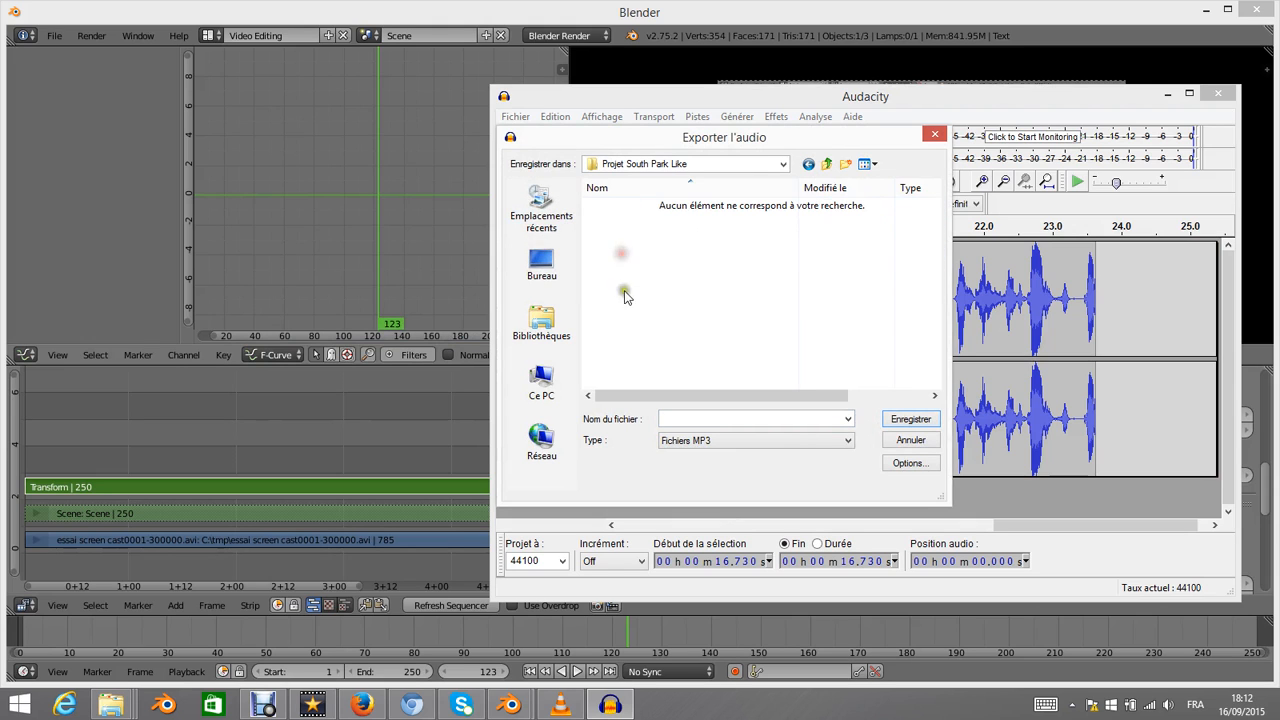
pyautogui.click(538, 212)
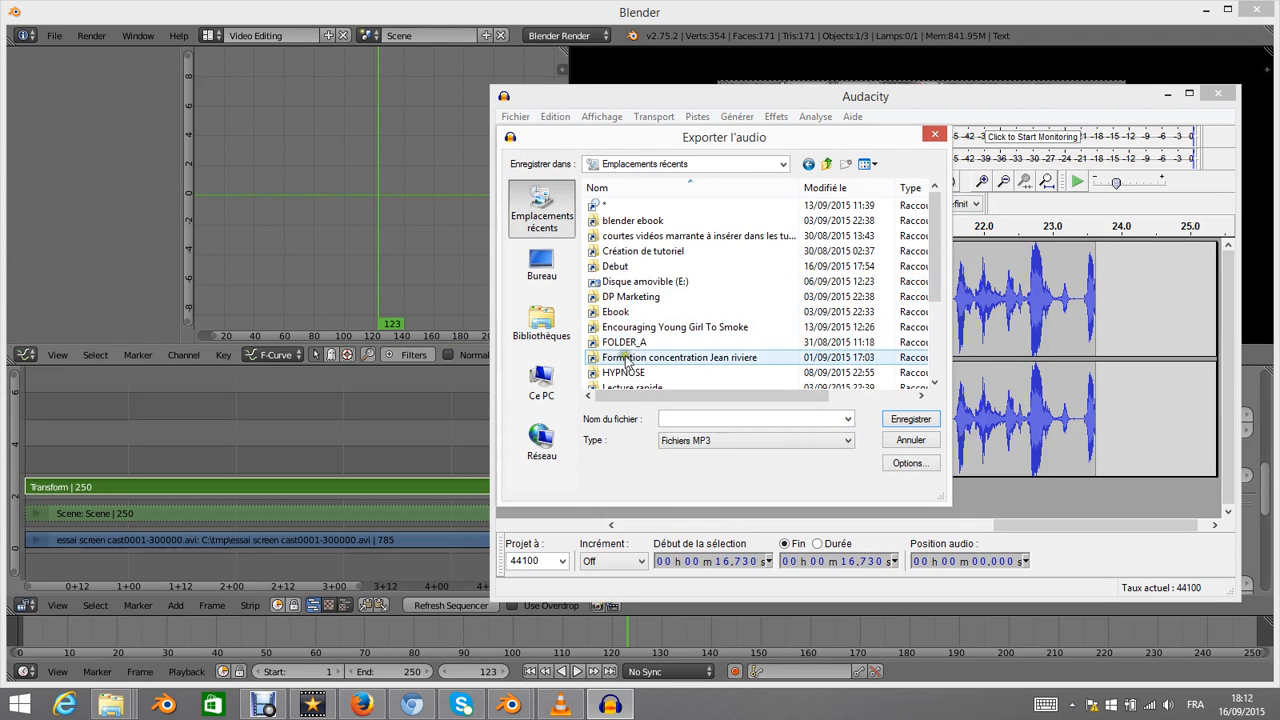
pyautogui.scroll(-3, 640, 300)
pyautogui.doubleClick(624, 328)
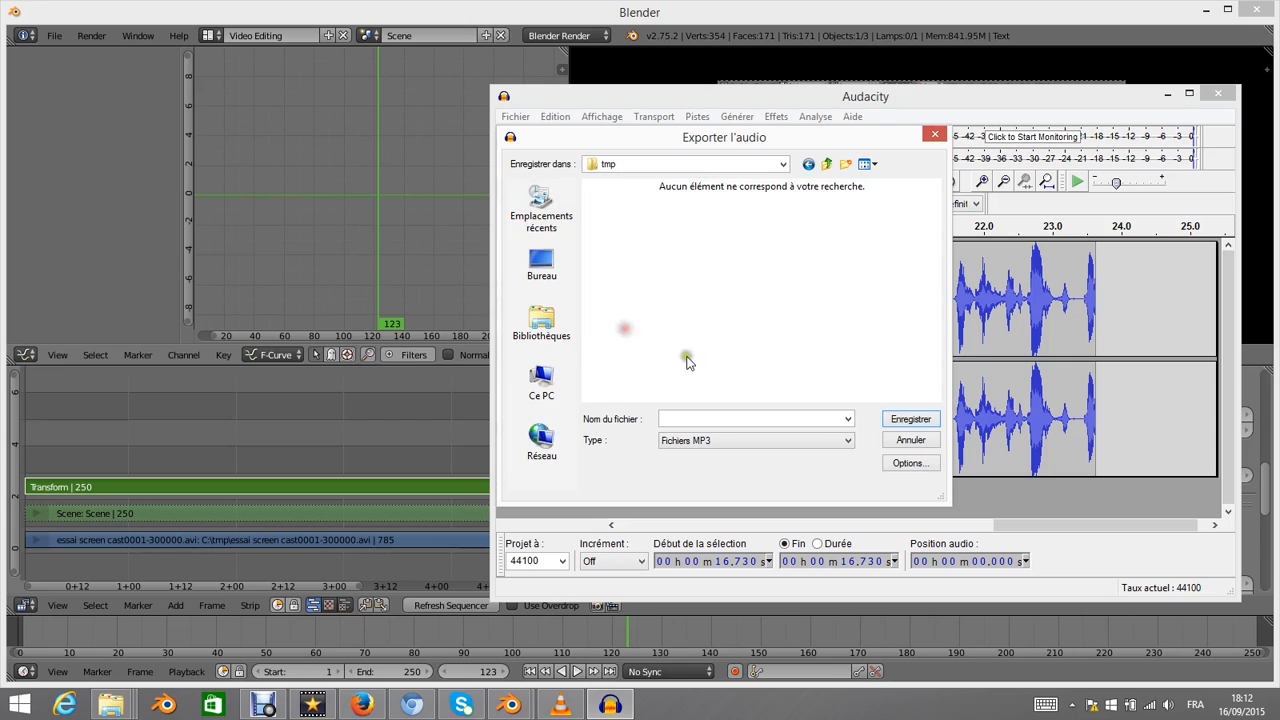
pyautogui.click(682, 417)
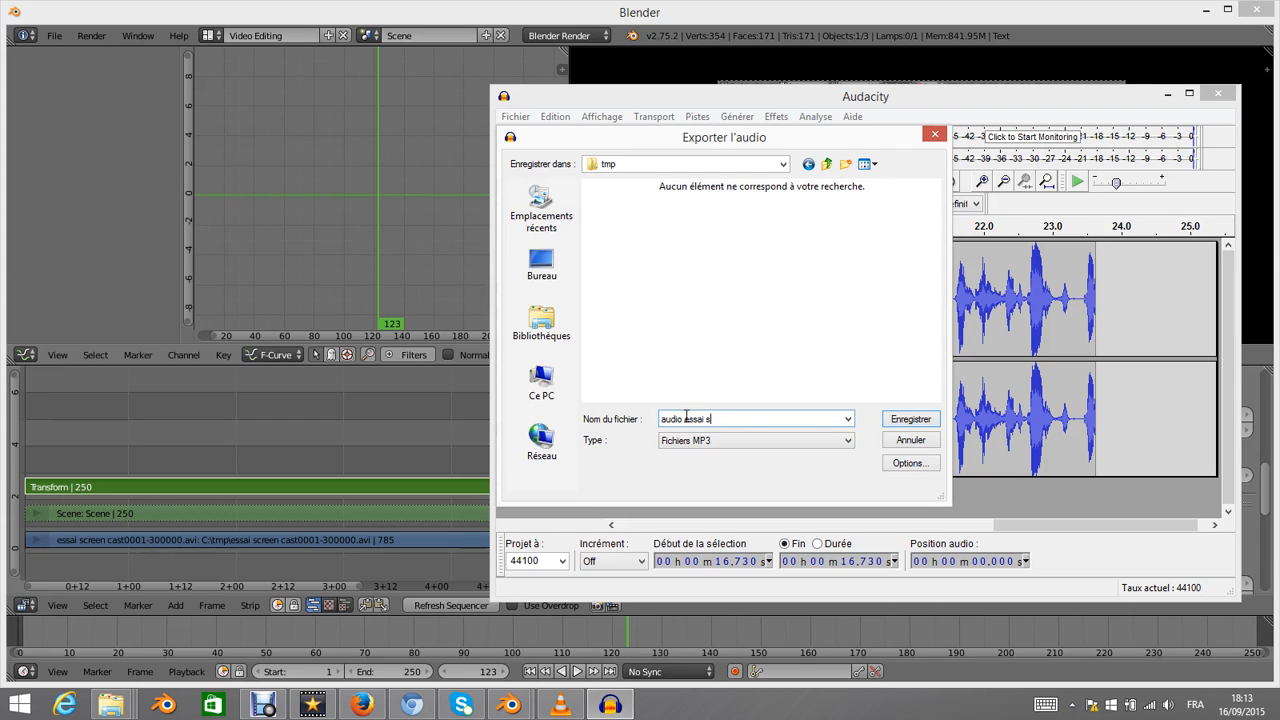
pyautogui.write('audio essai screencast')
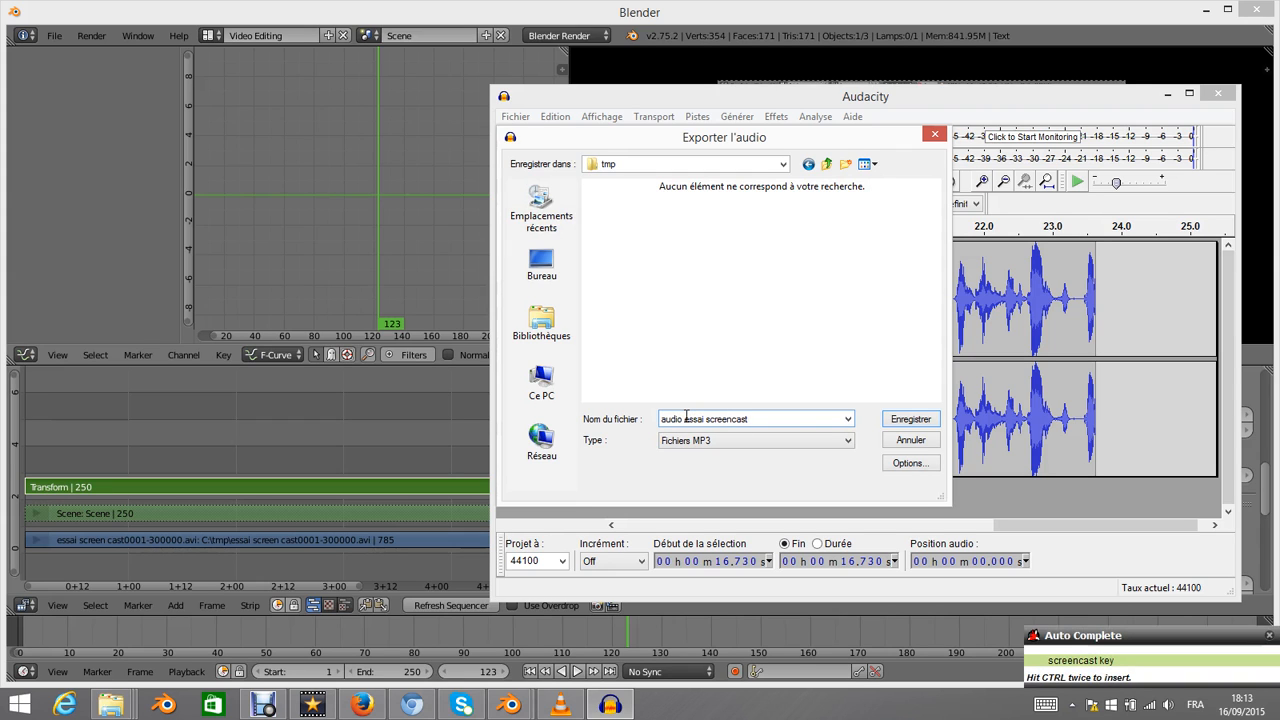
pyautogui.click(911, 419)
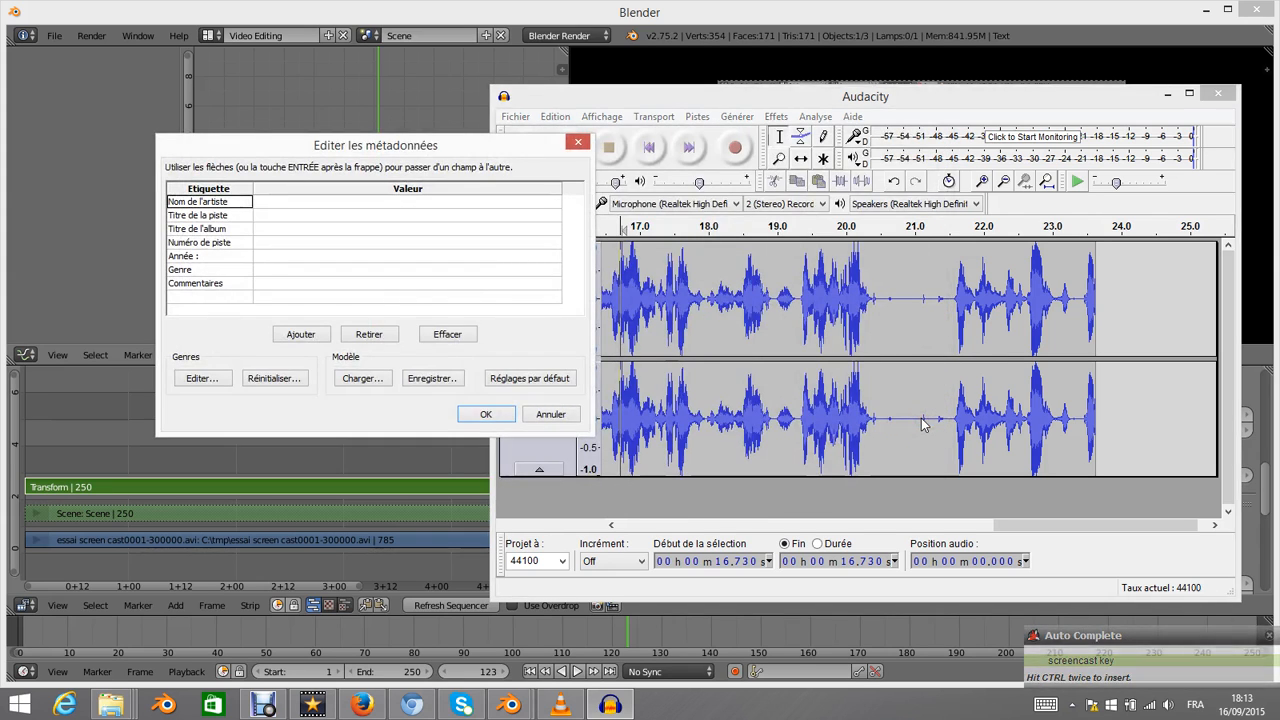
pyautogui.click(478, 413)
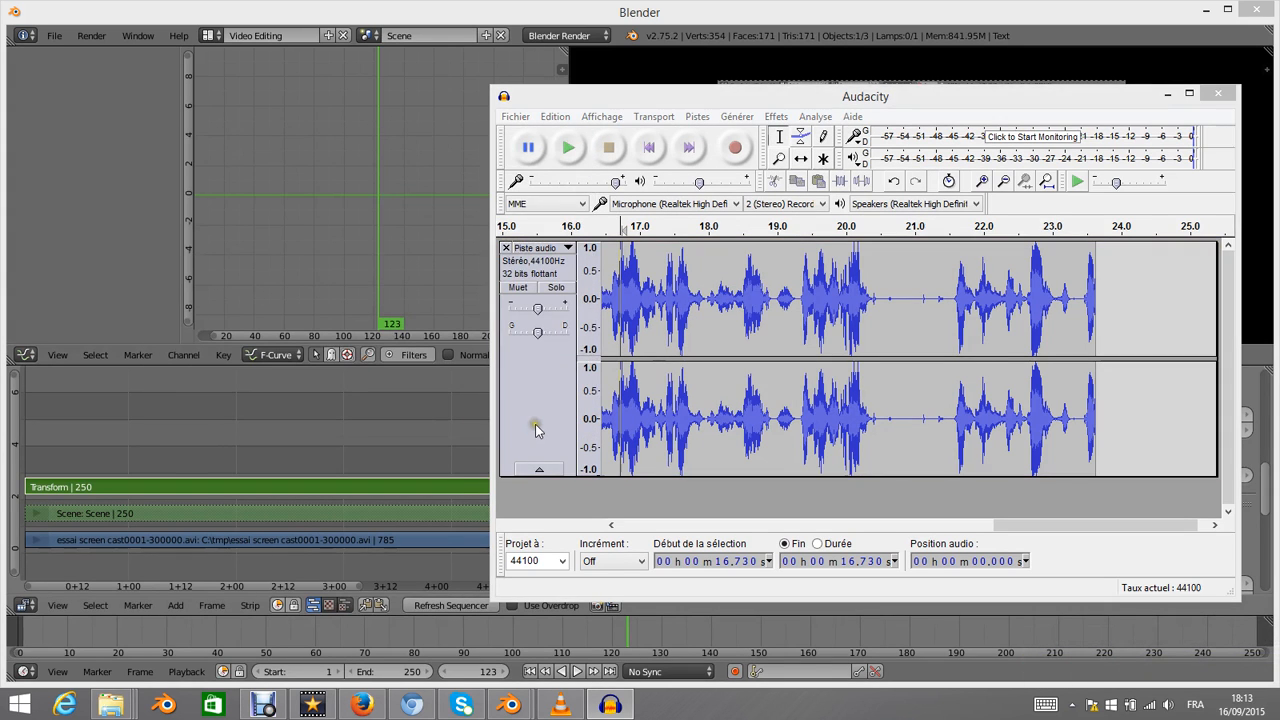
# - Minimize Audacity to return to Blender, and turn the Graph Editor area into a Properties editor
pyautogui.click(1173, 98)
pyautogui.press('Home')
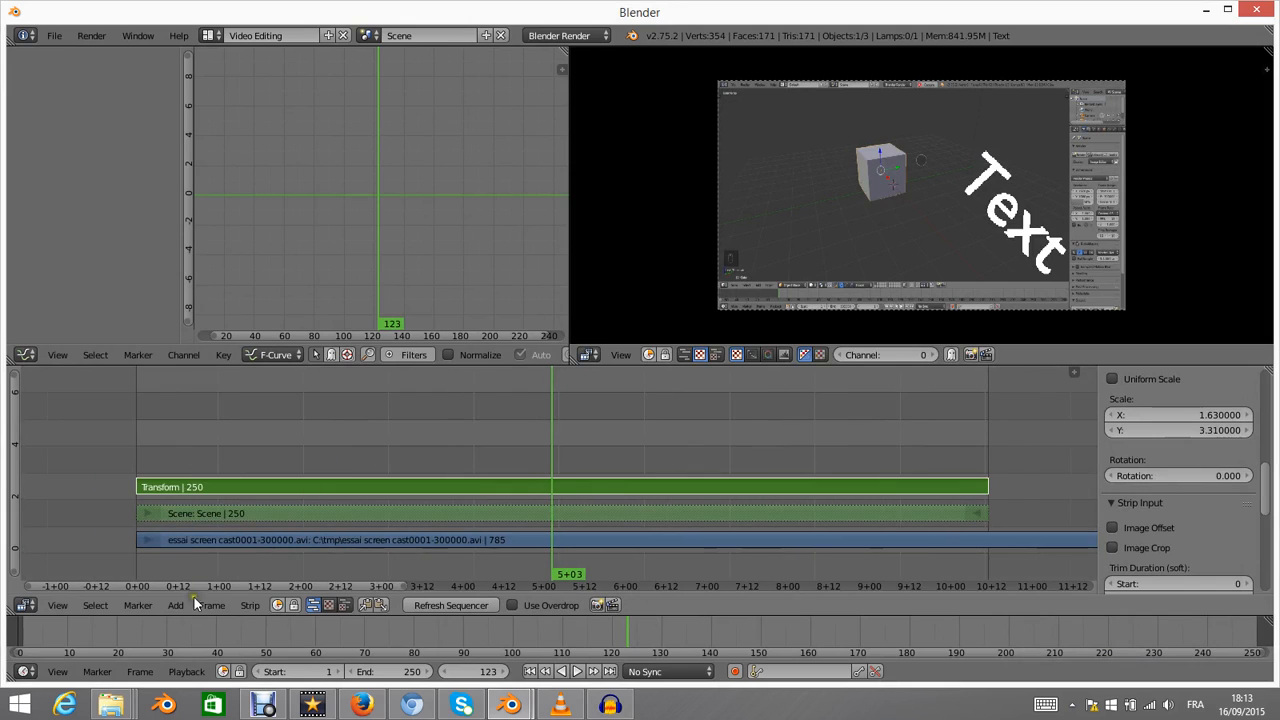
pyautogui.click(176, 606)
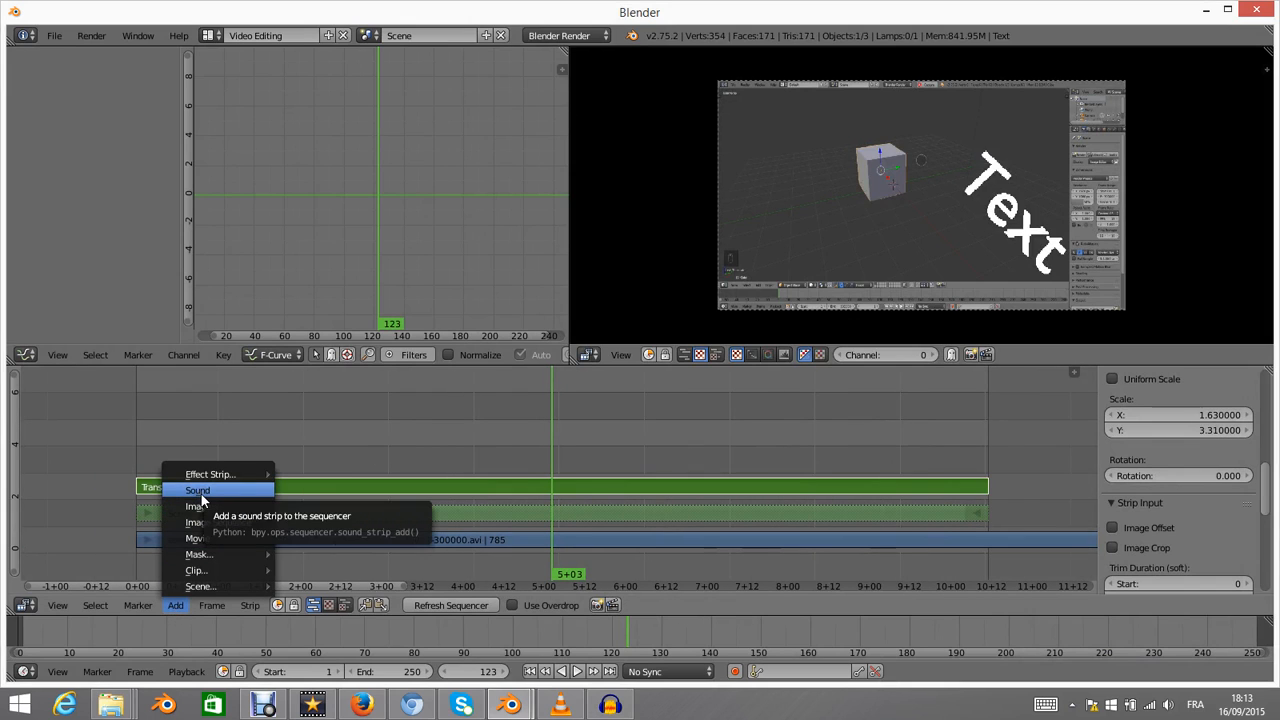
pyautogui.click(25, 354)
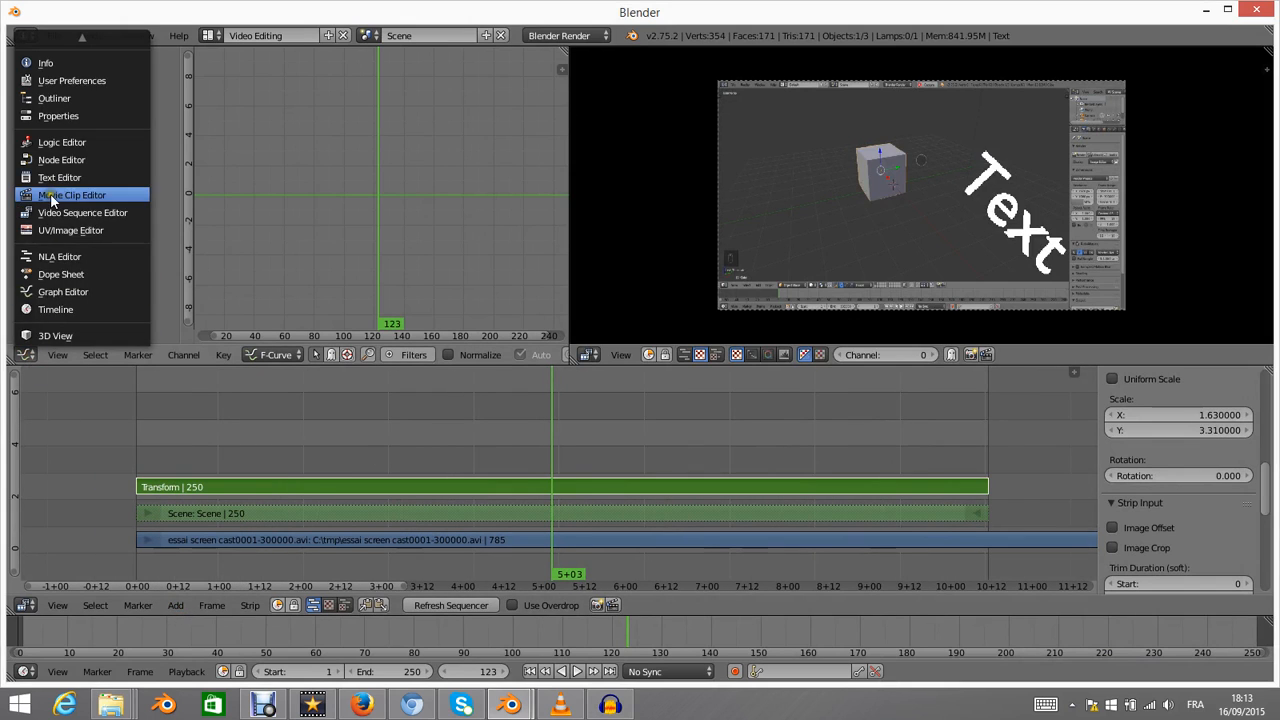
pyautogui.click(58, 116)
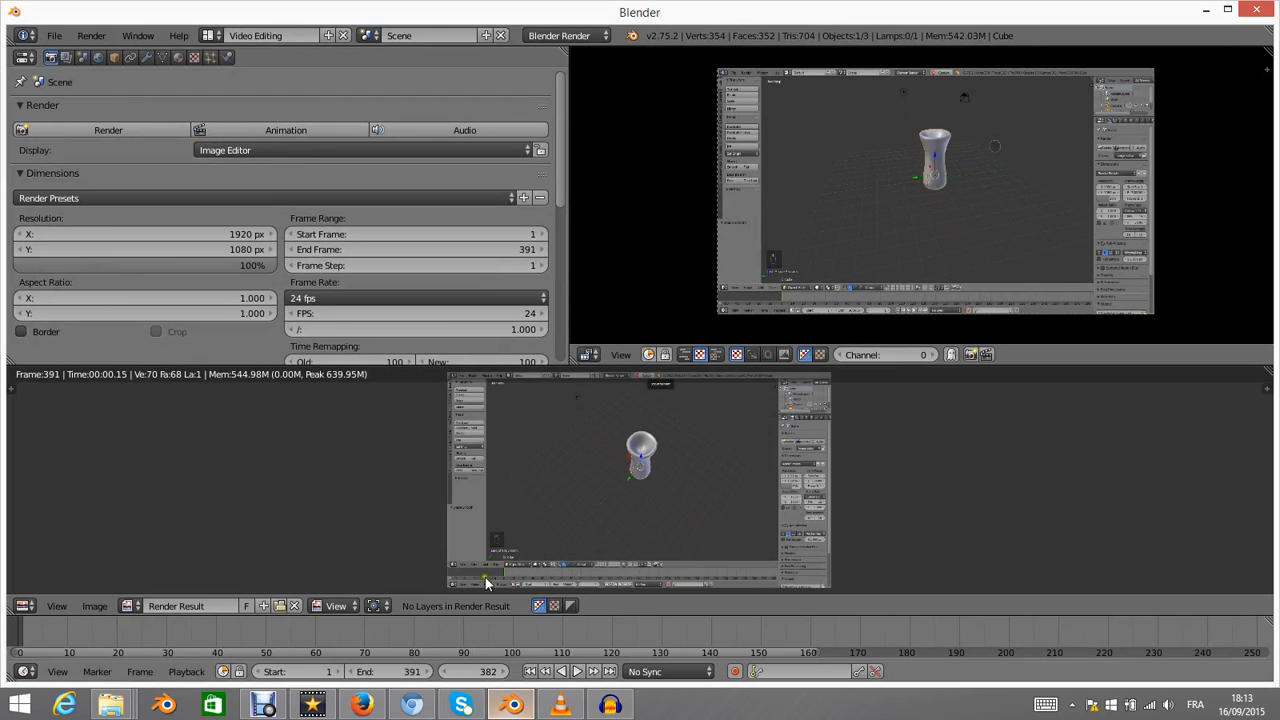
# - Switch the render result area to the Video Sequence Editor and delete the Speed effect strip above the movie strip
pyautogui.click(24, 607)
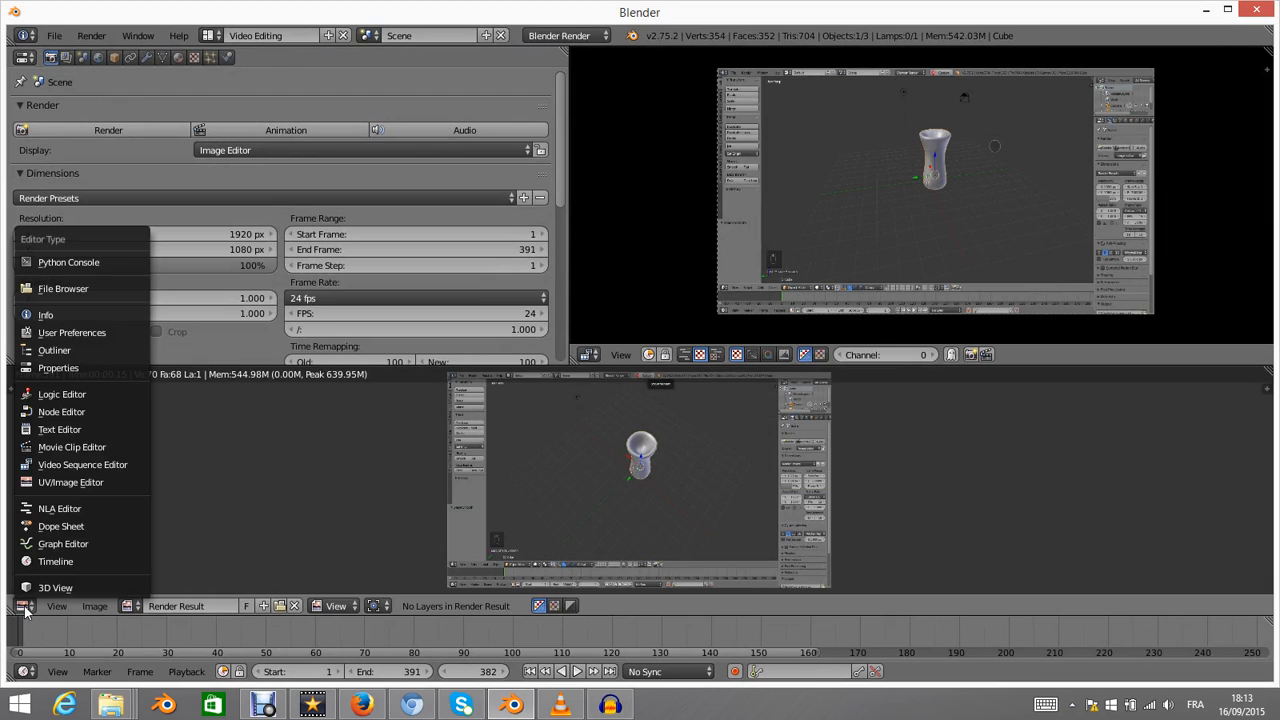
pyautogui.click(43, 466)
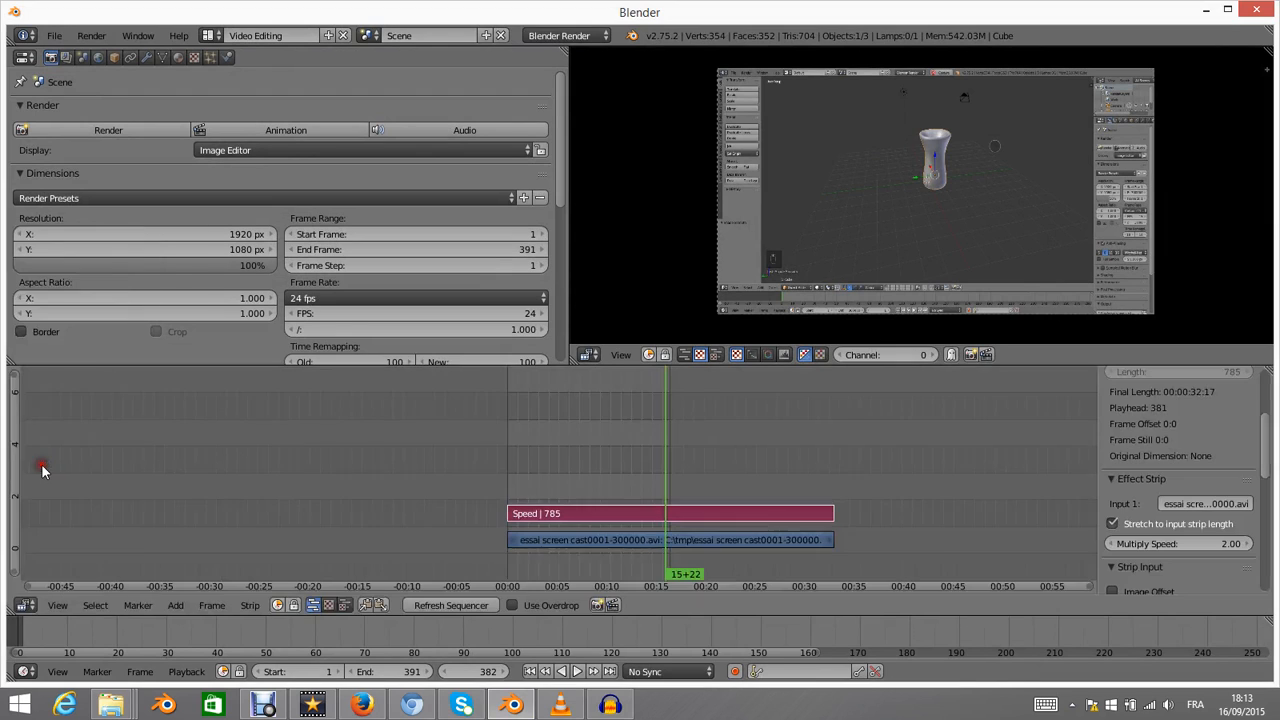
pyautogui.scroll(-2, 590, 470)
pyautogui.scroll(5, 605, 470)
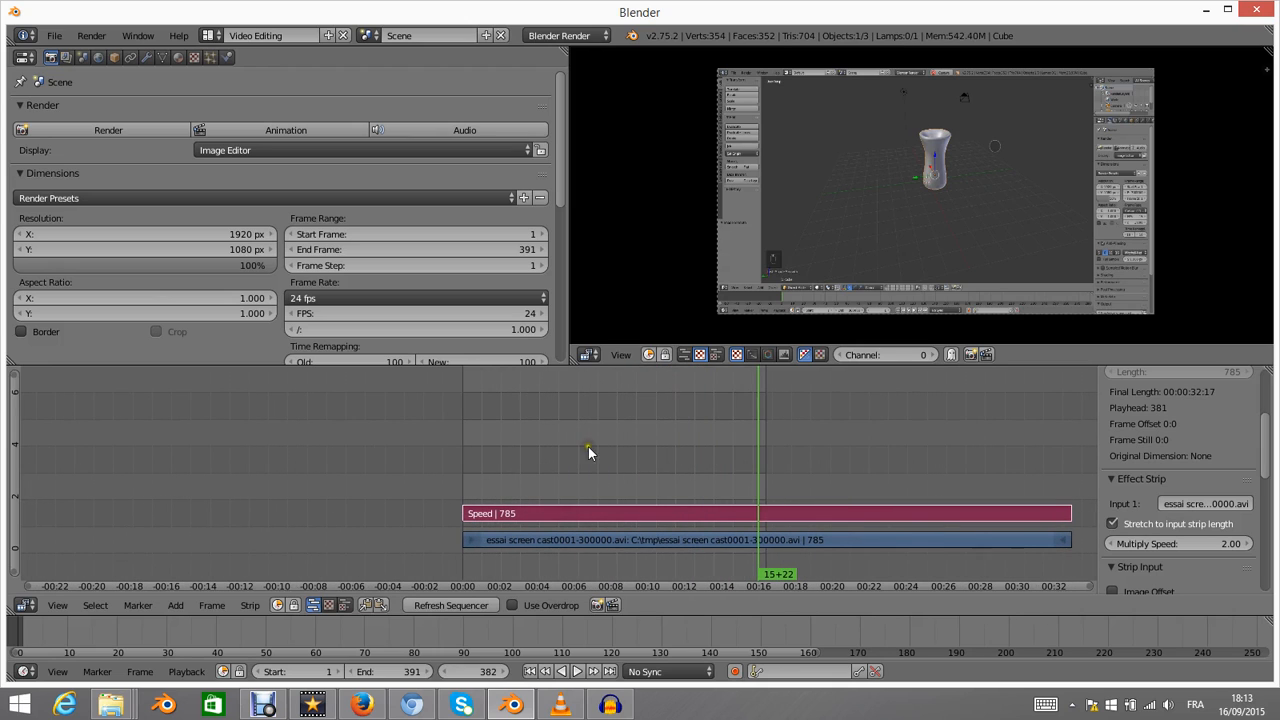
pyautogui.press('x')
pyautogui.click(545, 434)
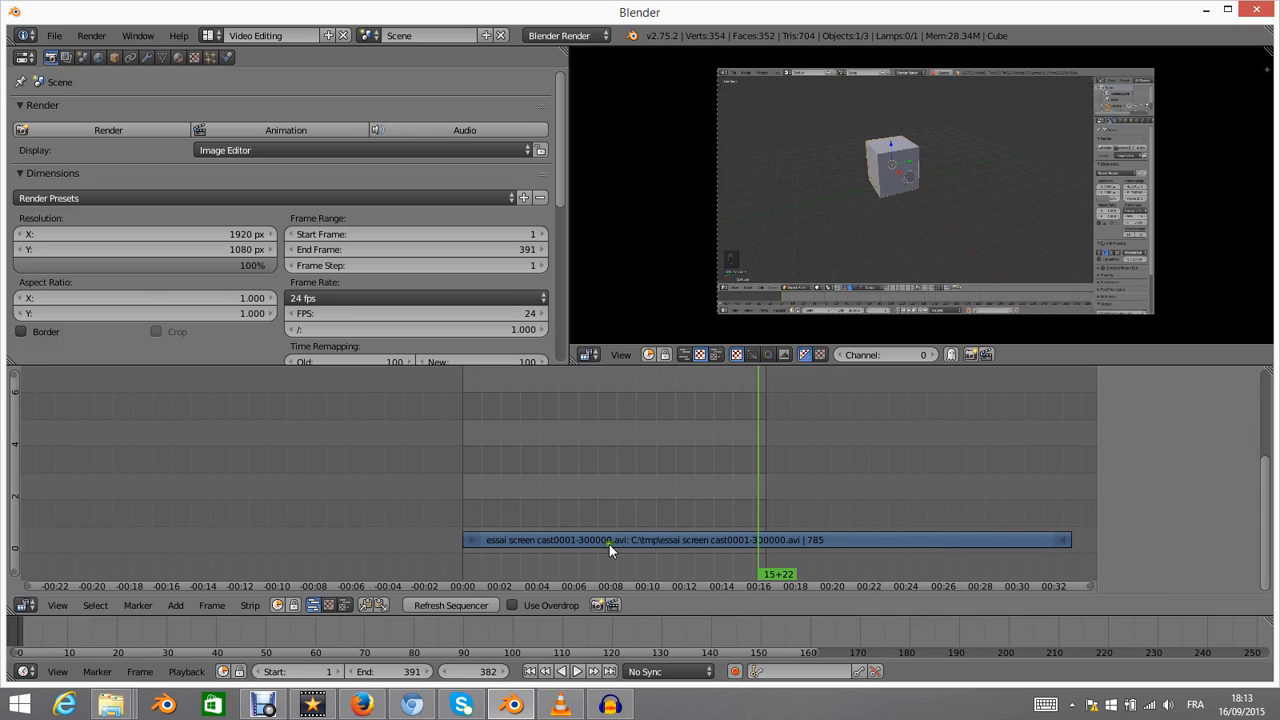
# - Set the scene's end frame to 784 and place the playhead at frame 414
pyautogui.moveTo(472, 674); pyautogui.dragTo(518, 677)
pyautogui.moveTo(371, 674); pyautogui.dragTo(692, 61)
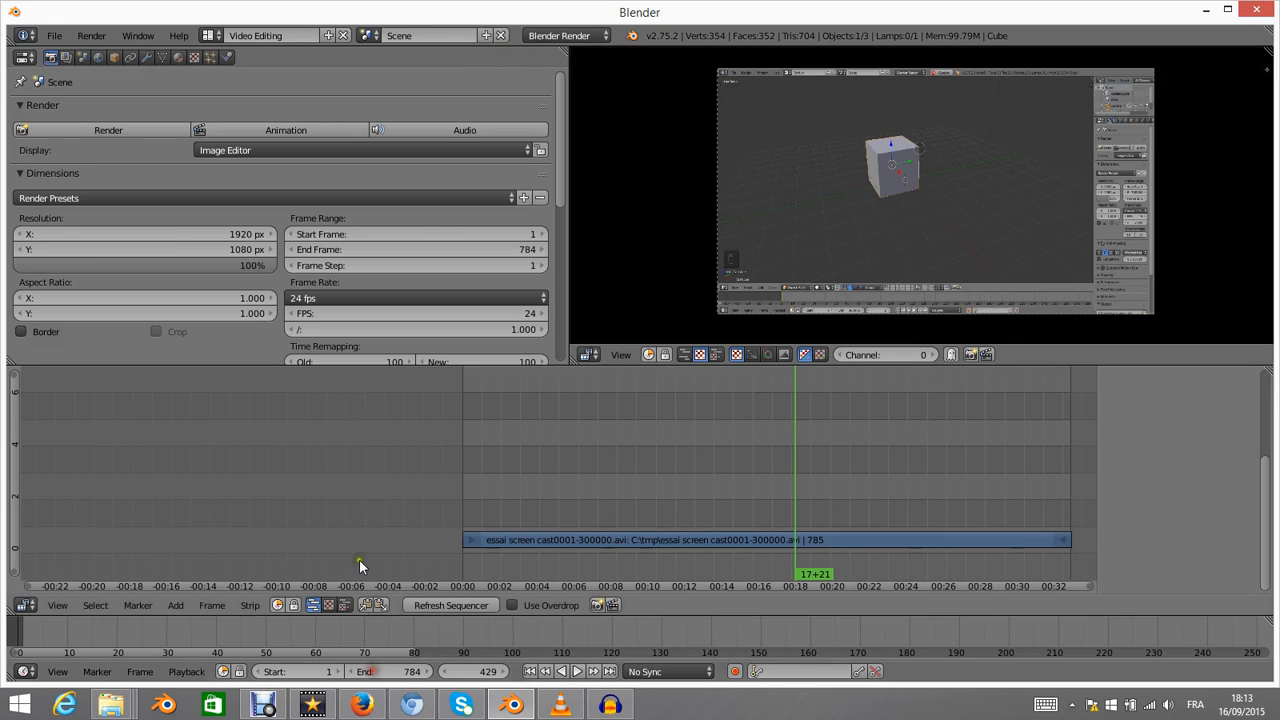
pyautogui.moveTo(629, 486); pyautogui.dragTo(782, 521)
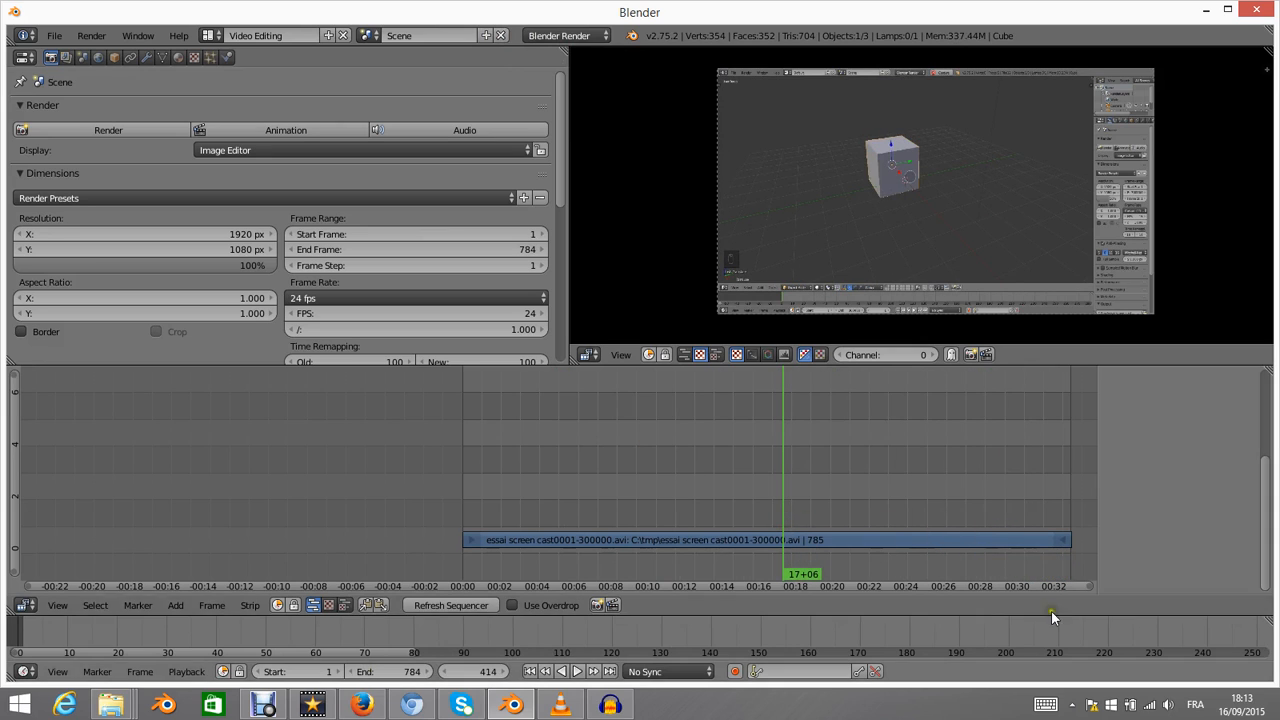
# - Add audio essai screencast.mp3 from C:\tmp as a sound strip and move it to start at frame 1 above the movie
pyautogui.click(178, 605)
pyautogui.click(213, 484)
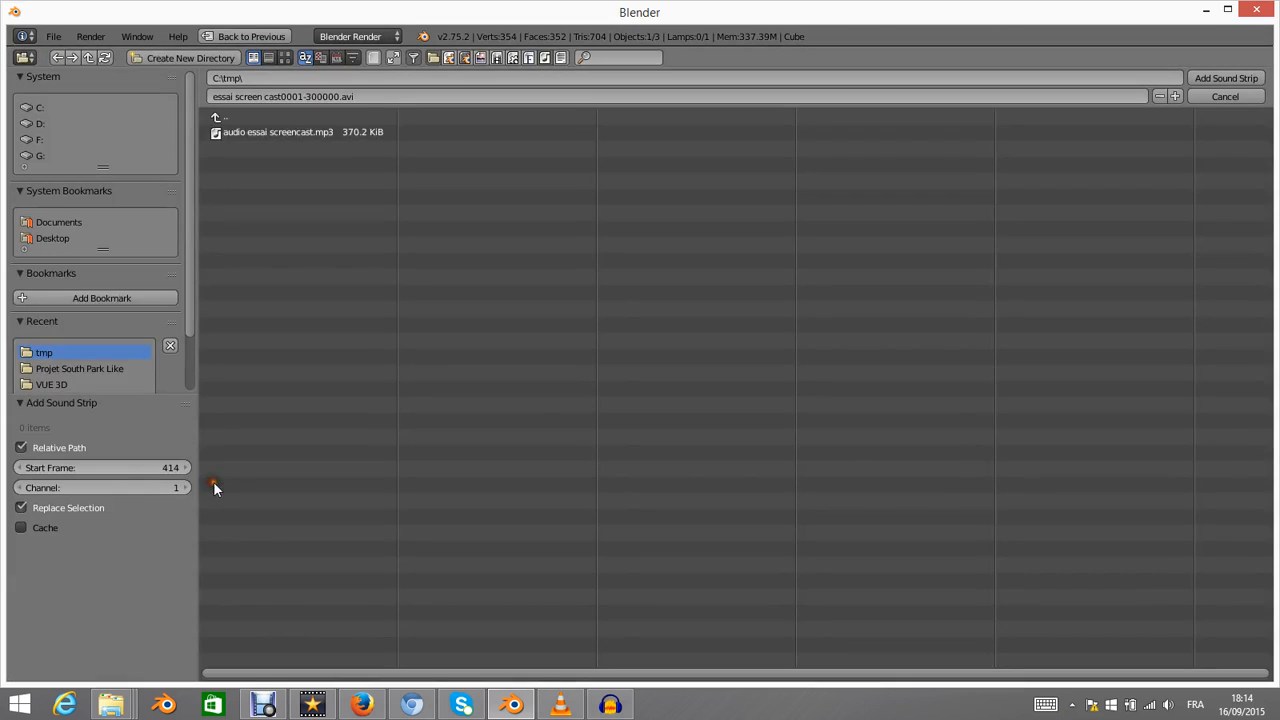
pyautogui.click(278, 132)
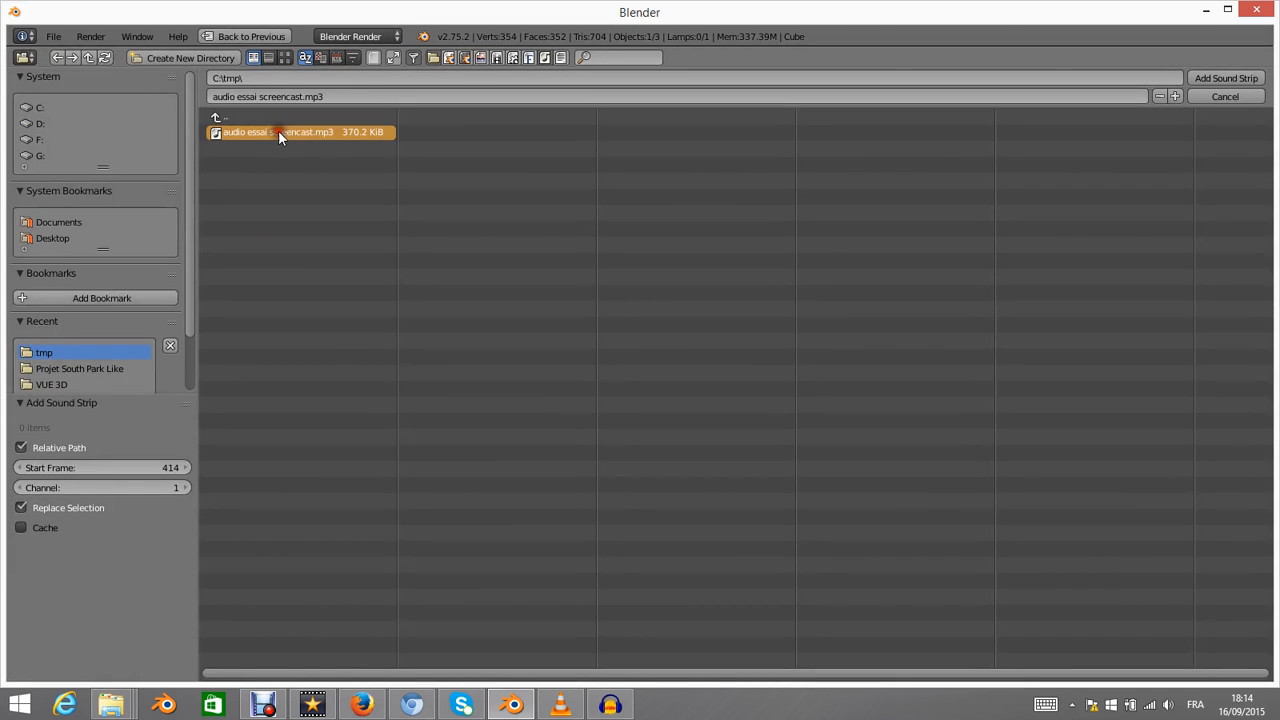
pyautogui.click(1197, 83)
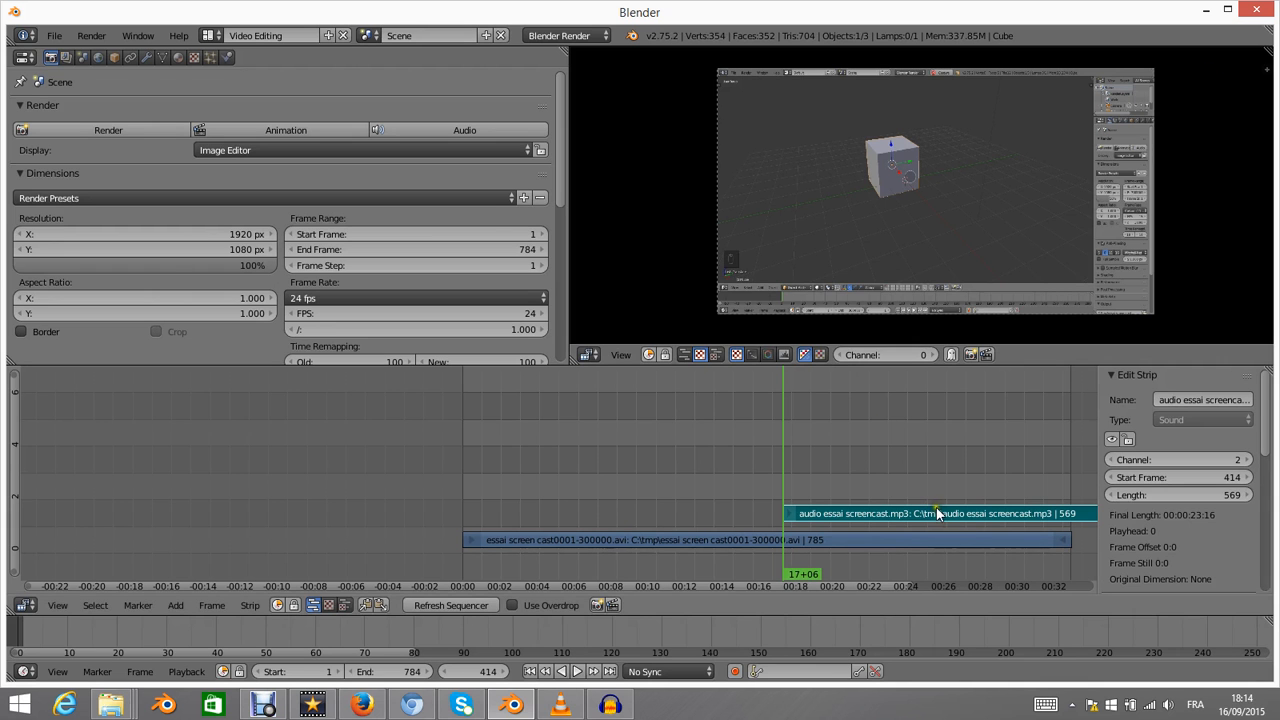
pyautogui.press('g')
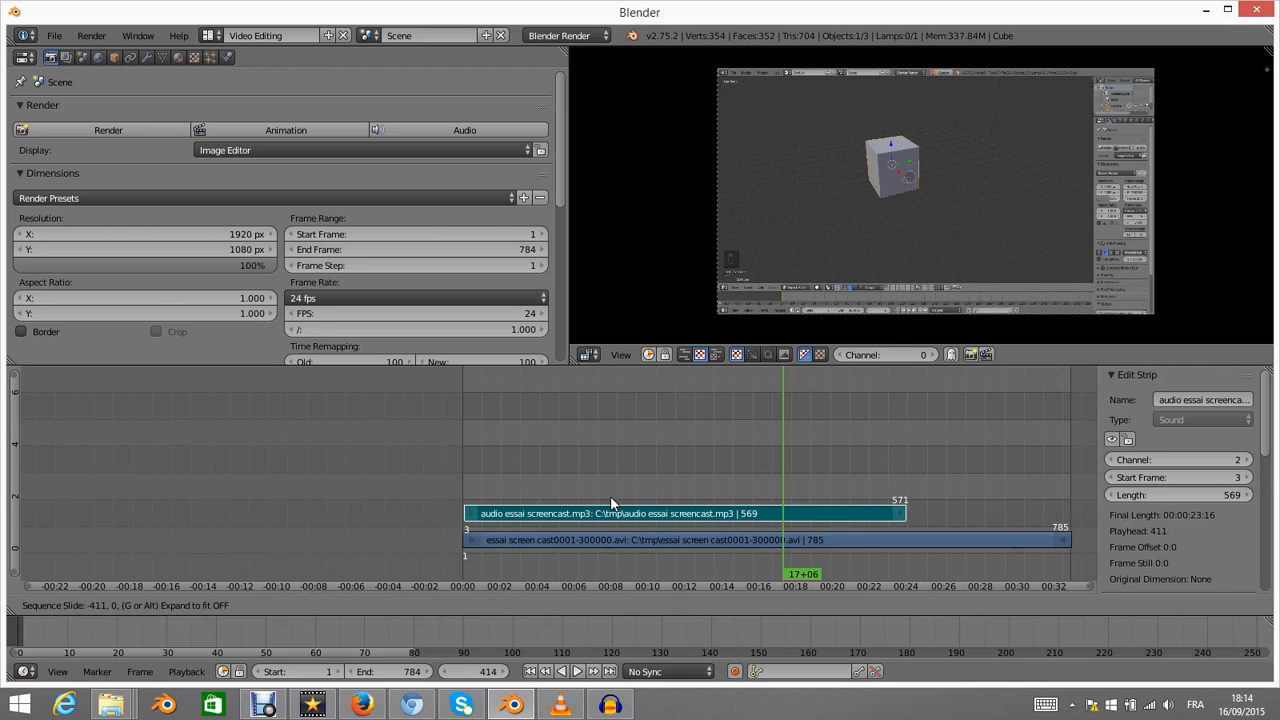
pyautogui.click(610, 497)
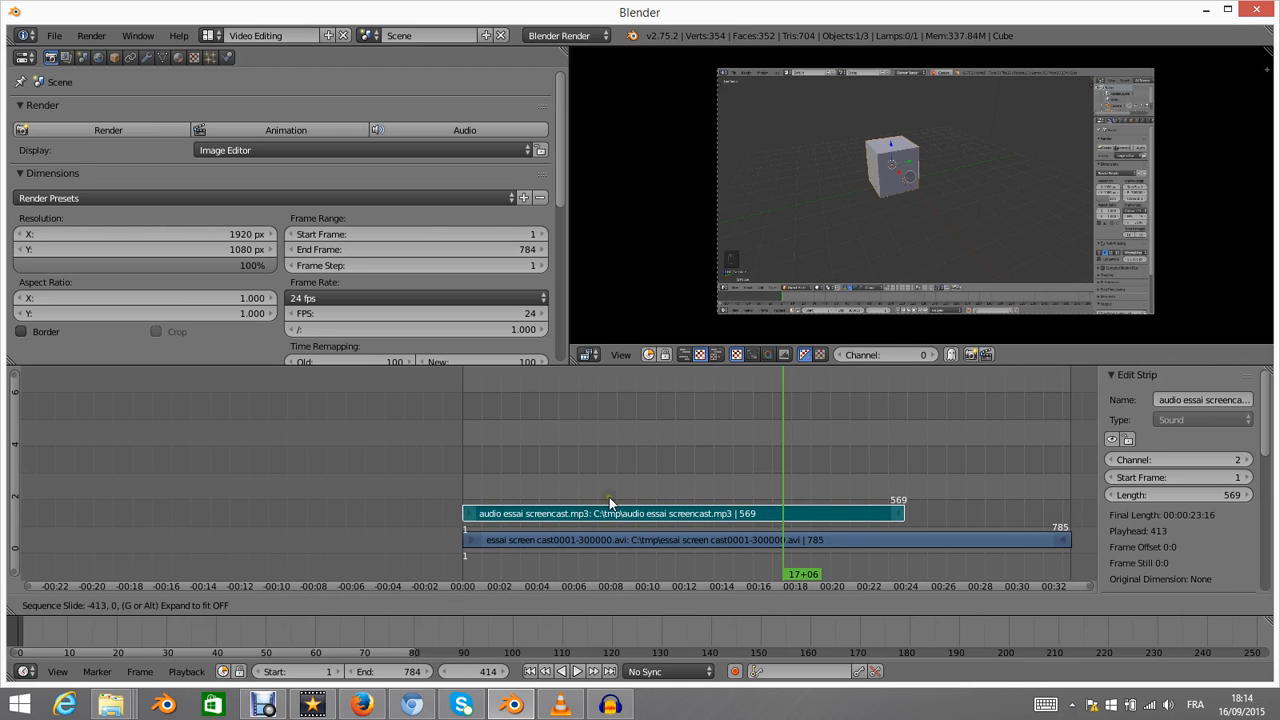
# - Move the playhead back to frame 0 and play the sequence to check the narration against the video
pyautogui.click(477, 462)
pyautogui.hotkey('alt', 'a')
pyautogui.moveTo(477, 462); pyautogui.dragTo(462, 469)
pyautogui.hotkey('alt', 'a')
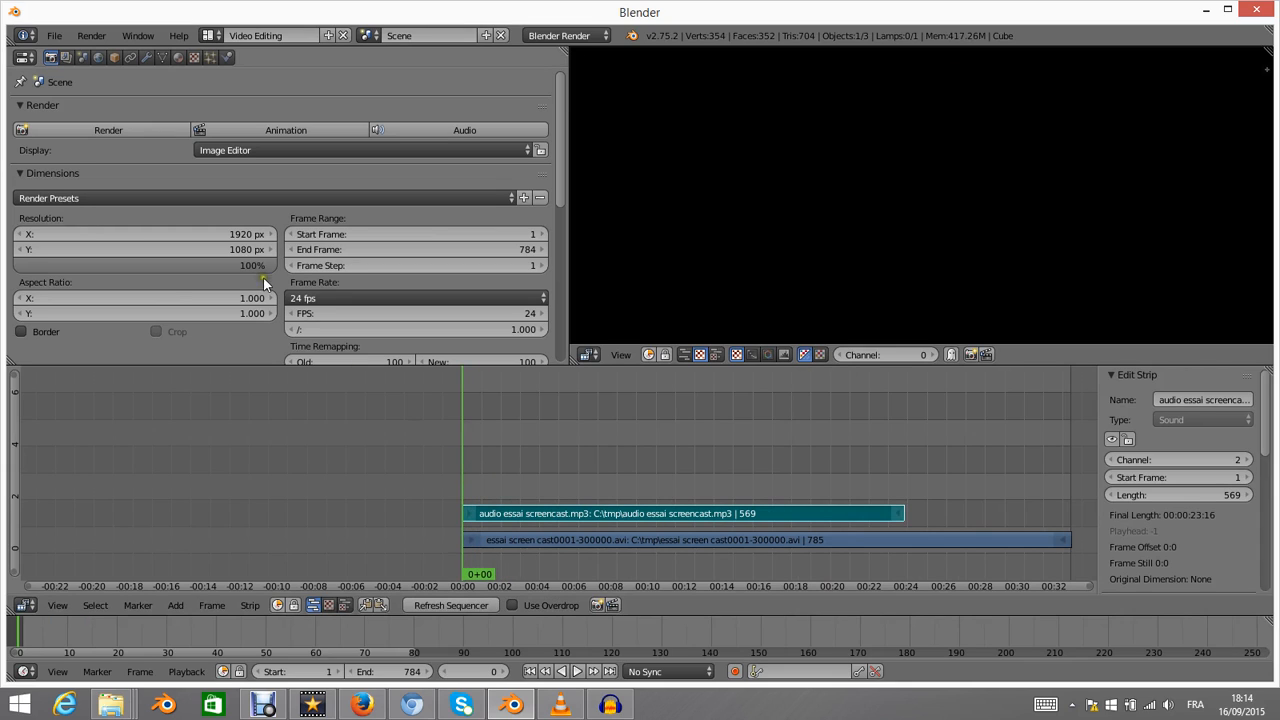
# - Reduce the render resolution percentage to 26%
pyautogui.moveTo(252, 265); pyautogui.dragTo(234, 264)
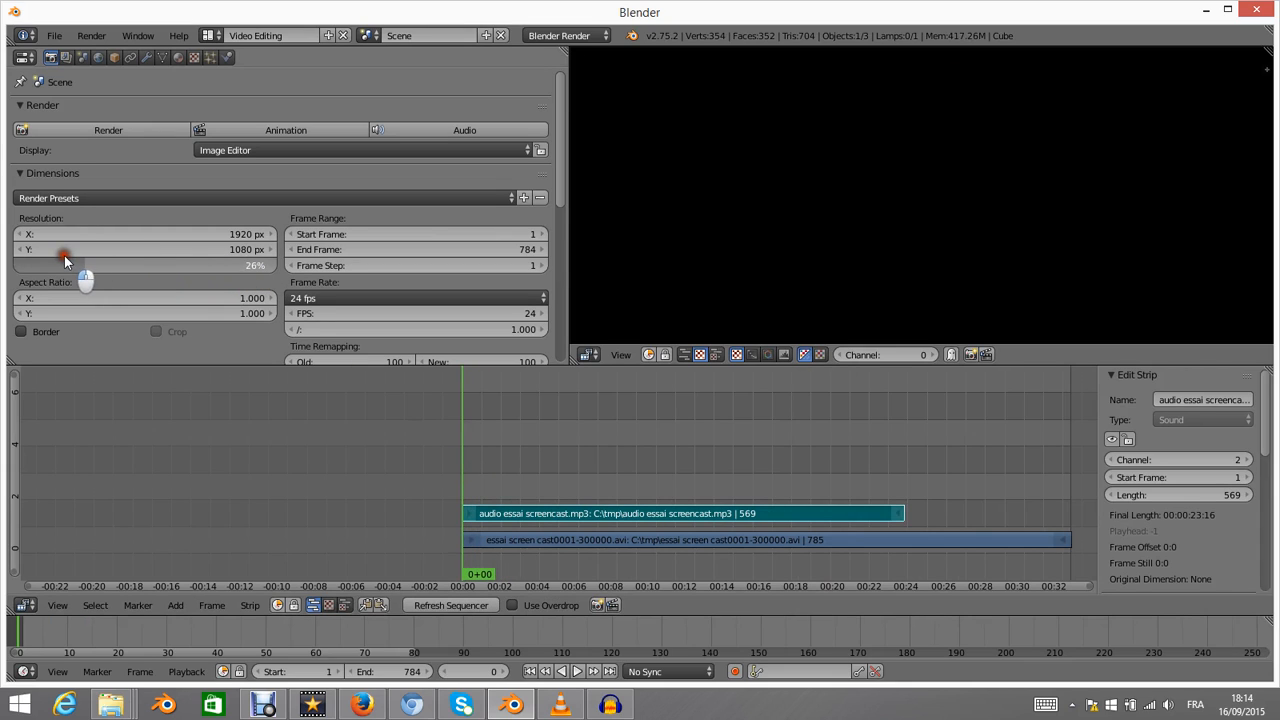
pyautogui.moveTo(64, 255); pyautogui.dragTo(66, 256)
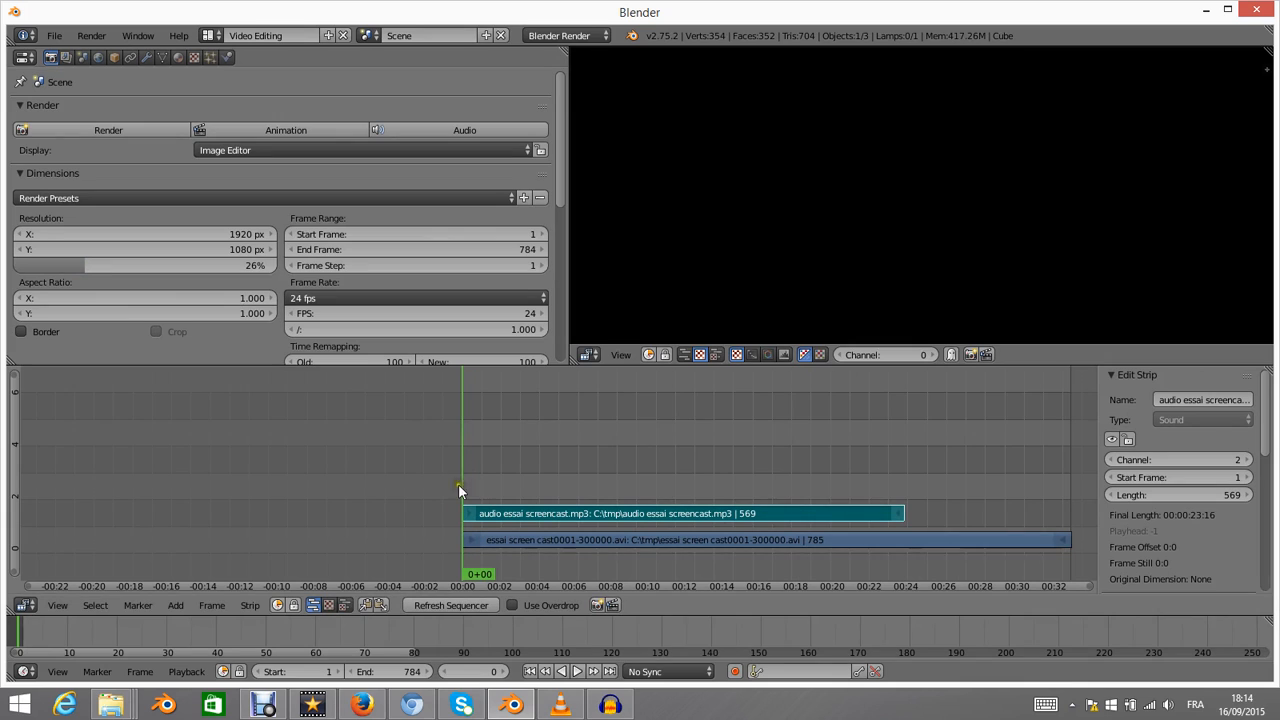
# - Enlarge the preview image and play the sequence from about frame 8 to check the narration against the video
pyautogui.moveTo(473, 479); pyautogui.dragTo(476, 477)
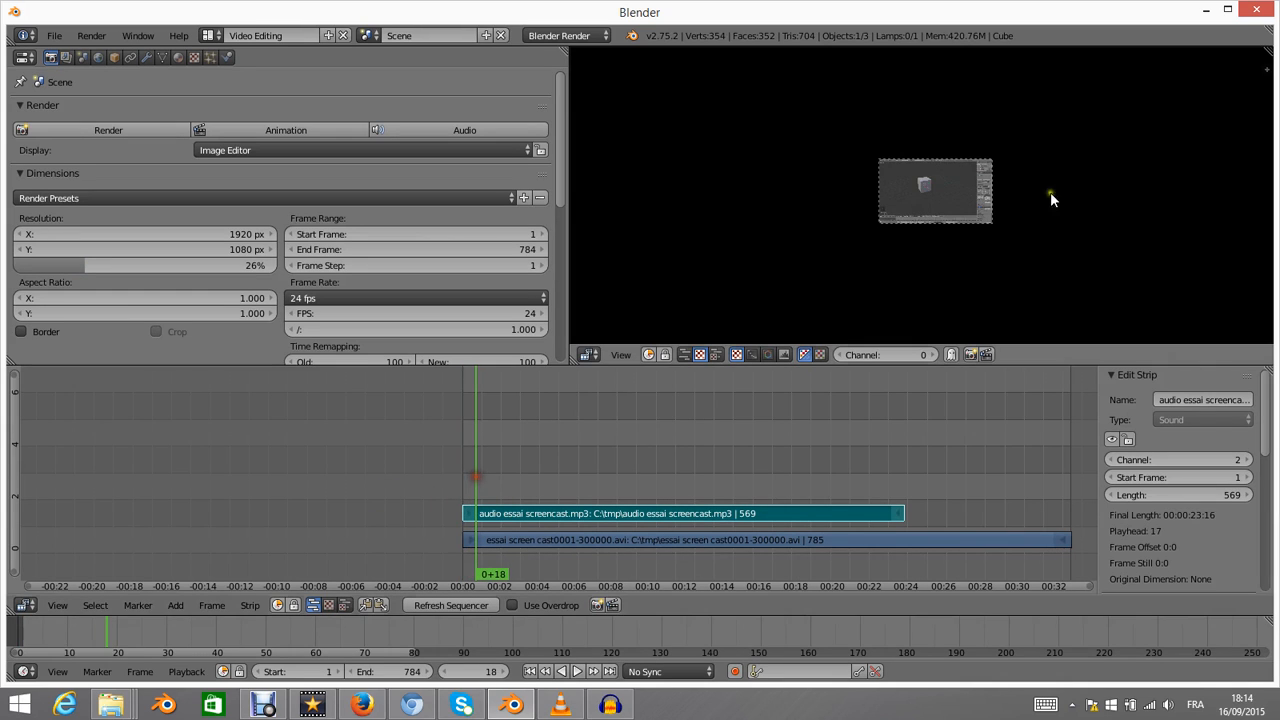
pyautogui.scroll(4, 918, 145)
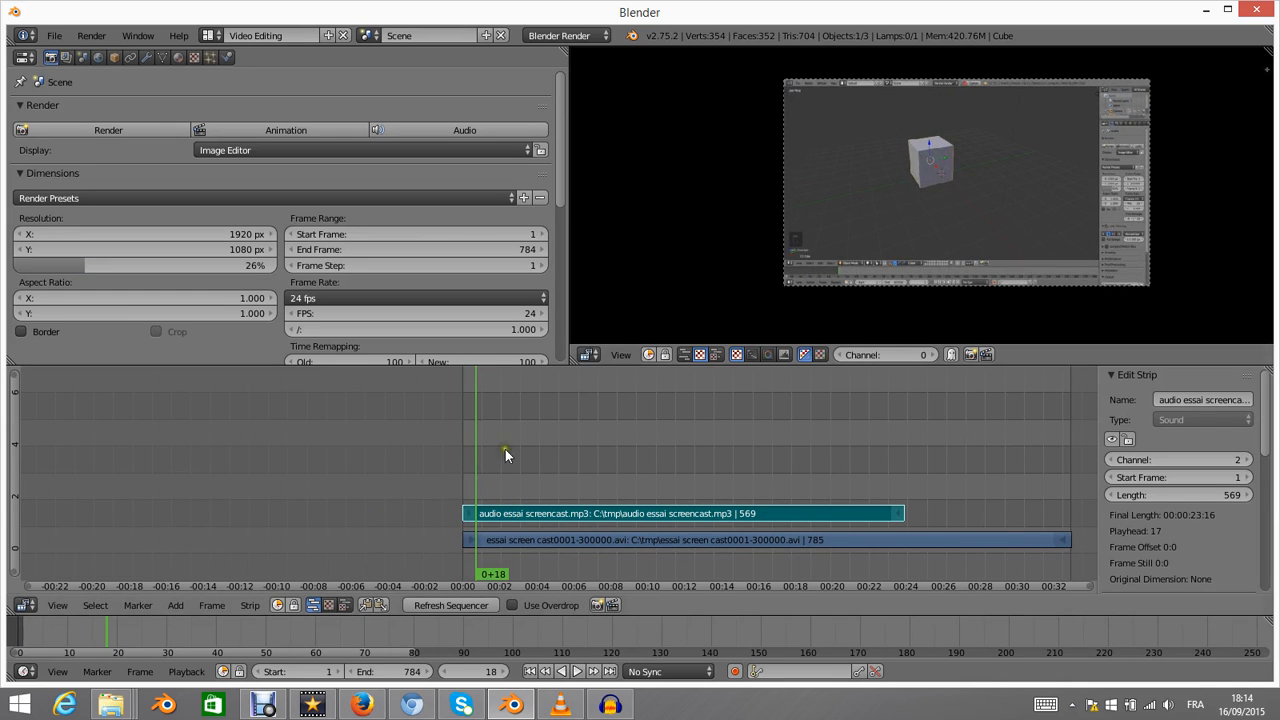
pyautogui.hotkey('alt', 'a')
pyautogui.moveTo(462, 475)
pyautogui.mouseDown()
pyautogui.moveTo(453, 470)
pyautogui.moveTo(468, 474)
pyautogui.mouseUp()
pyautogui.hotkey('alt', 'a')
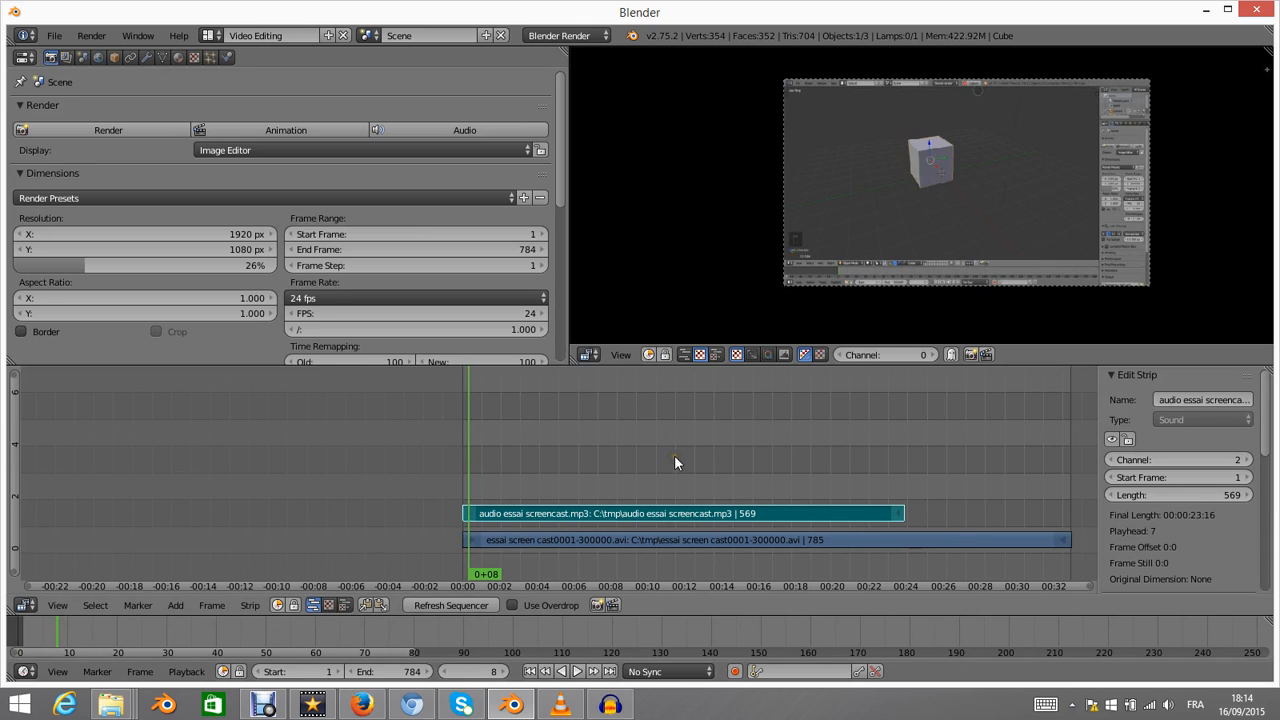
pyautogui.hotkey('alt', 'a')
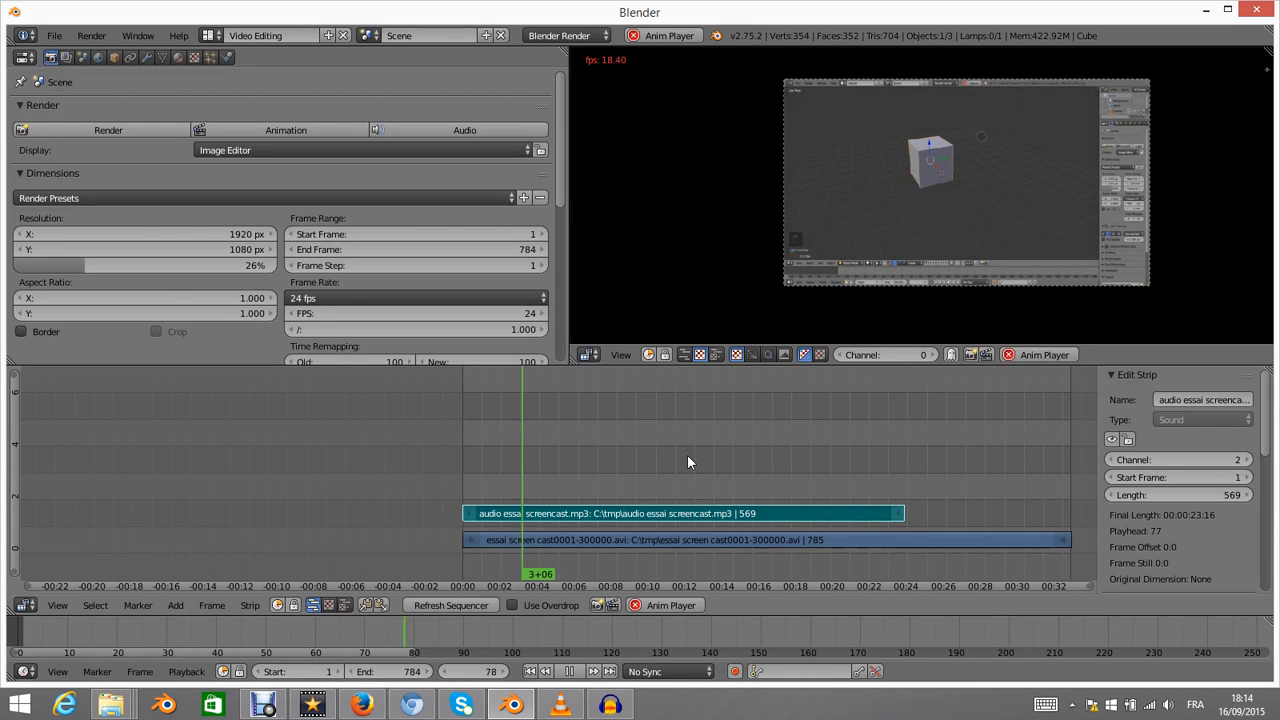
pyautogui.hotkey('alt', 'a')
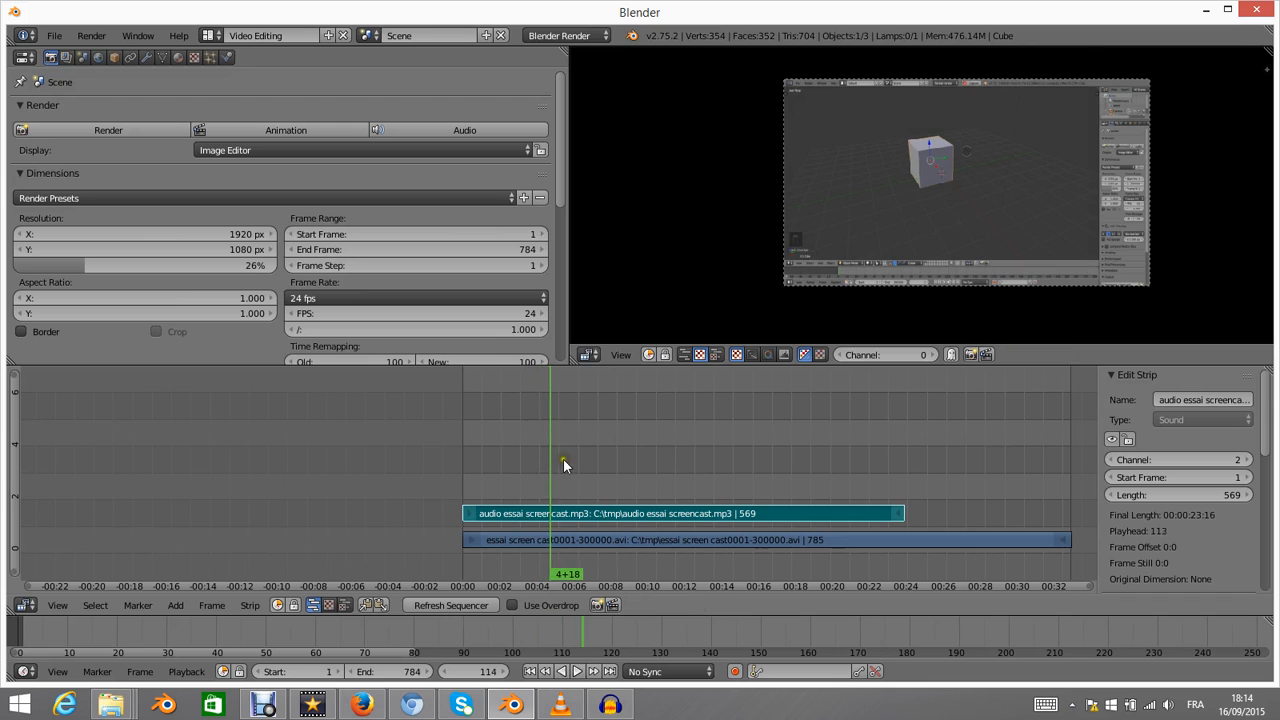
# - Replay the opening of the sequence from the start frame, stop playback and return the playhead to frame 0
pyautogui.hotkey('shift', 'Left')
pyautogui.hotkey('alt', 'a')
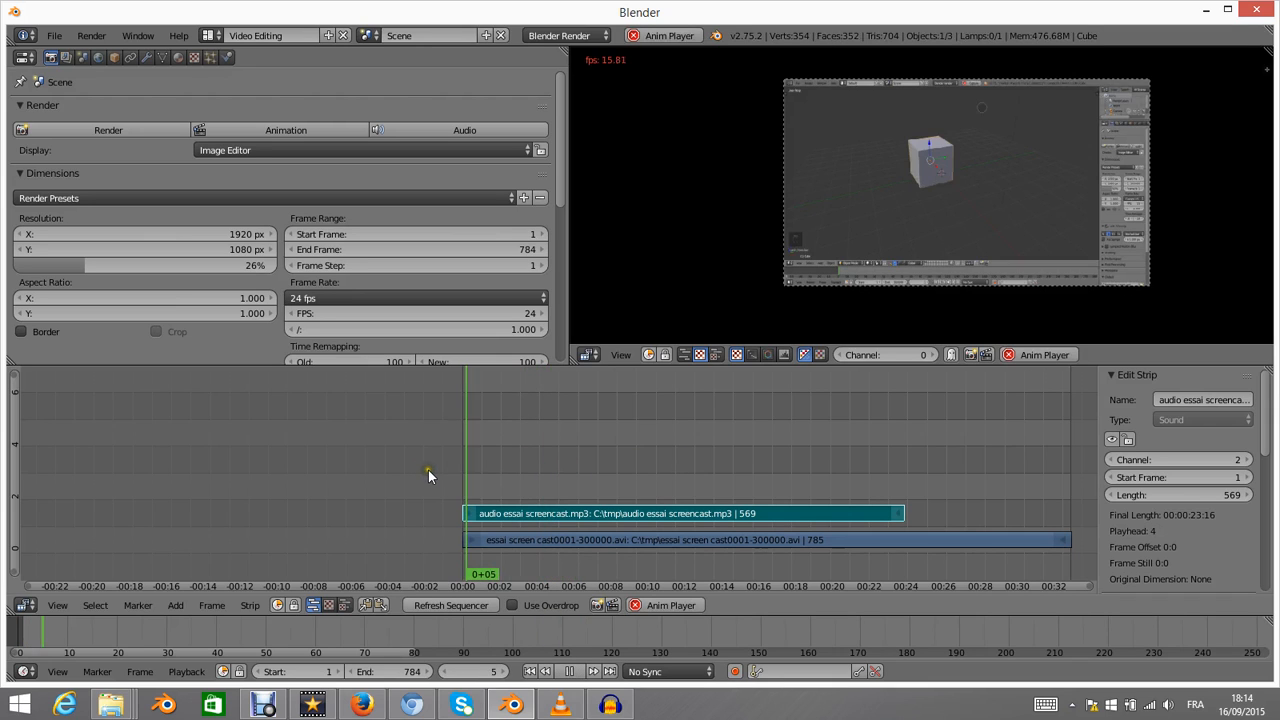
pyautogui.hotkey('alt', 'a')
pyautogui.click(478, 483)
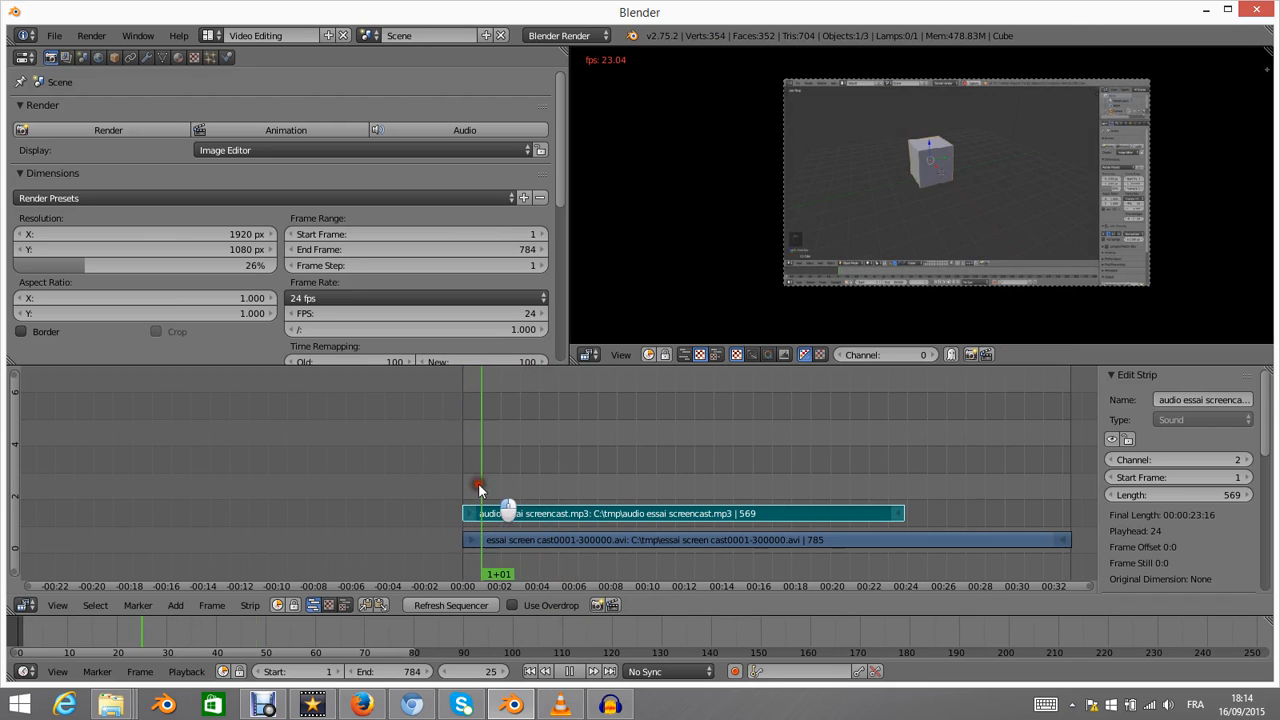
pyautogui.moveTo(478, 483); pyautogui.dragTo(456, 484)
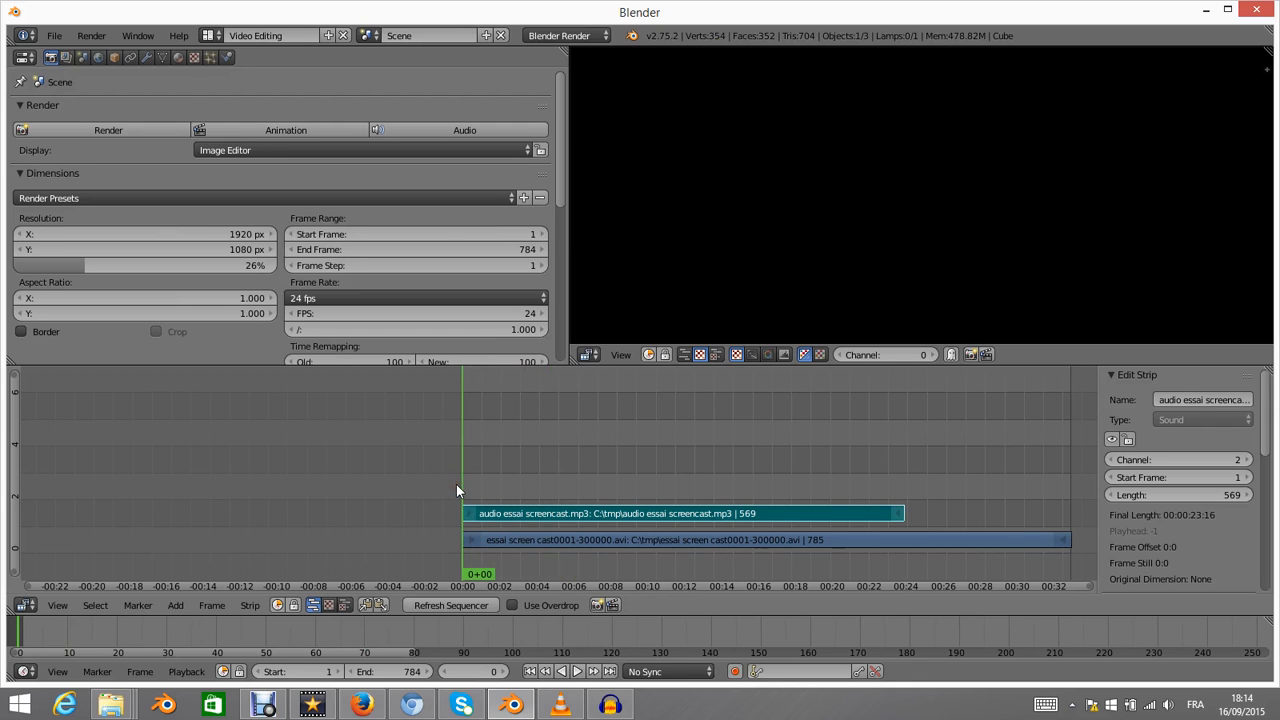
pyautogui.click(250, 605)
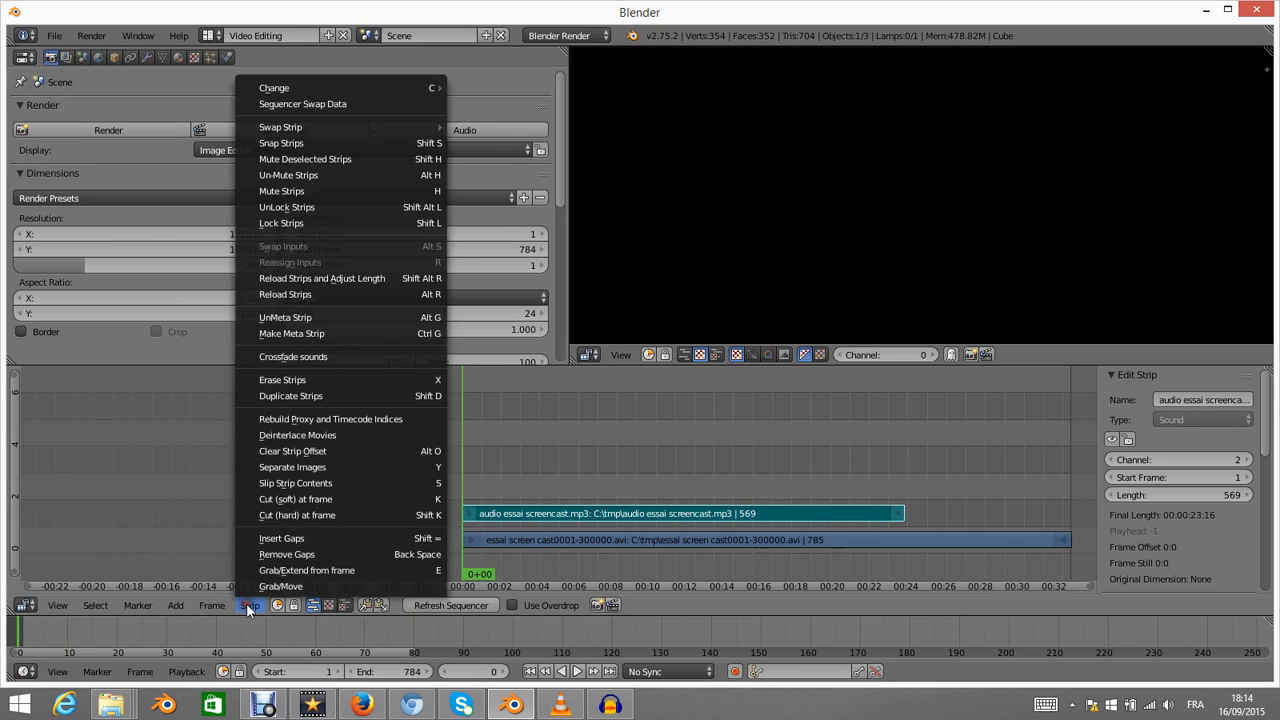
pyautogui.click(248, 606)
pyautogui.click(212, 605)
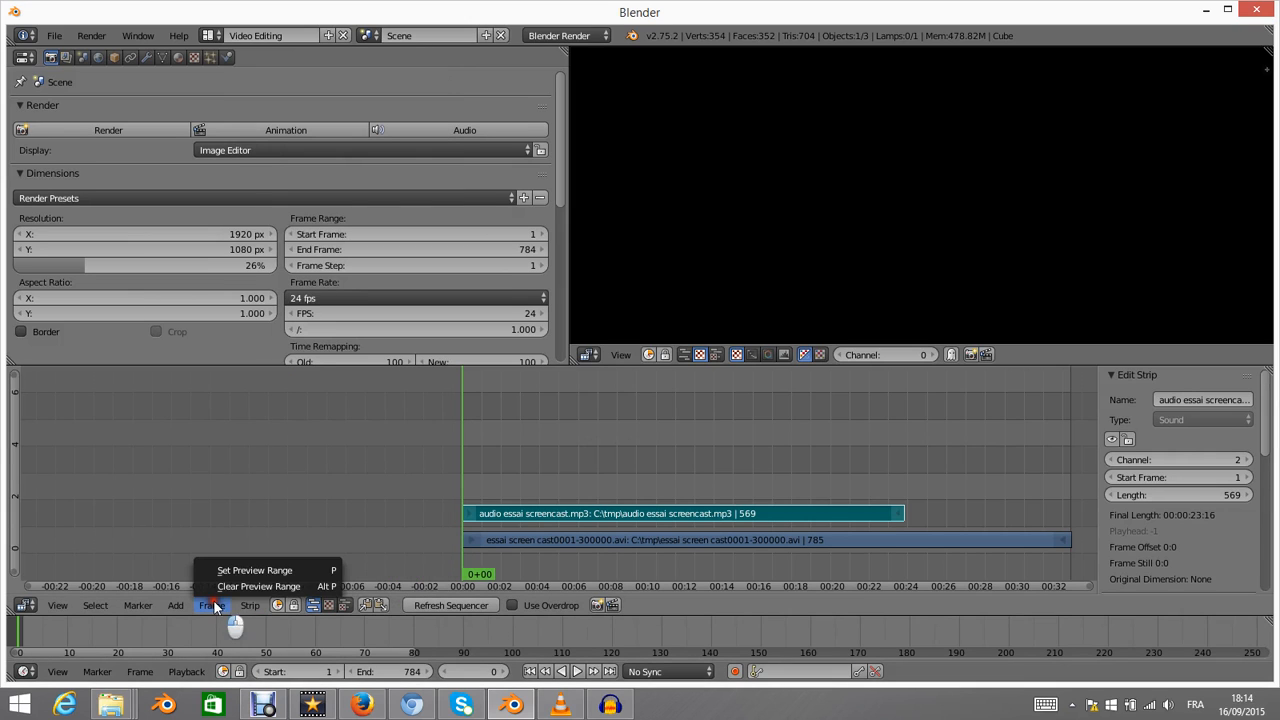
pyautogui.moveTo(247, 604)
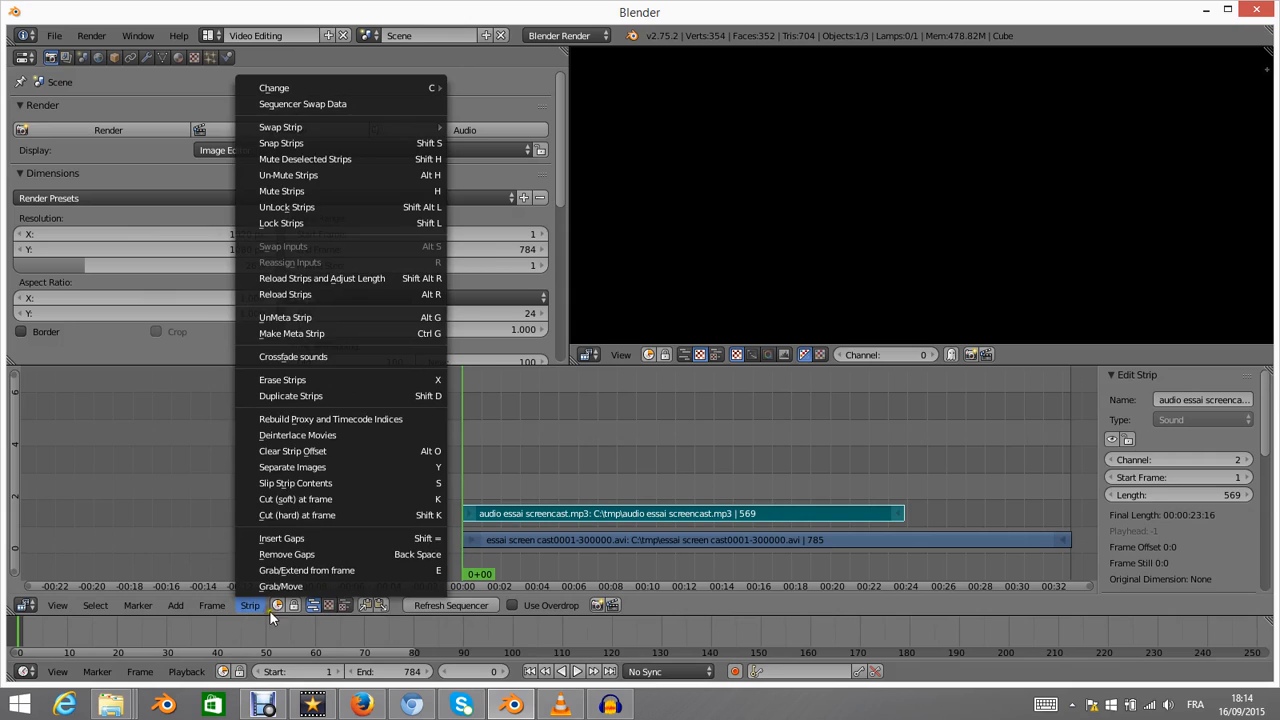